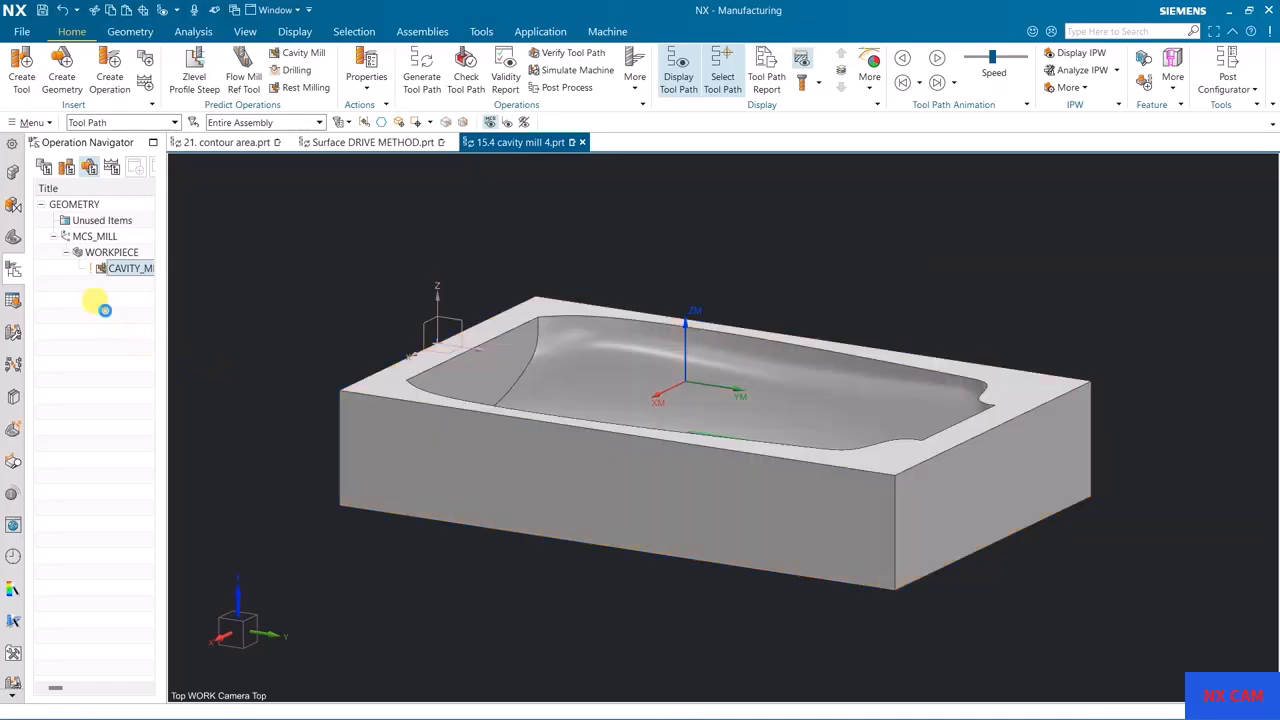
# Step: Switch the part to wireframe display and show the CAVITY_MILL operation's tool path around the tool entry
pyautogui.rightClick(271, 254)
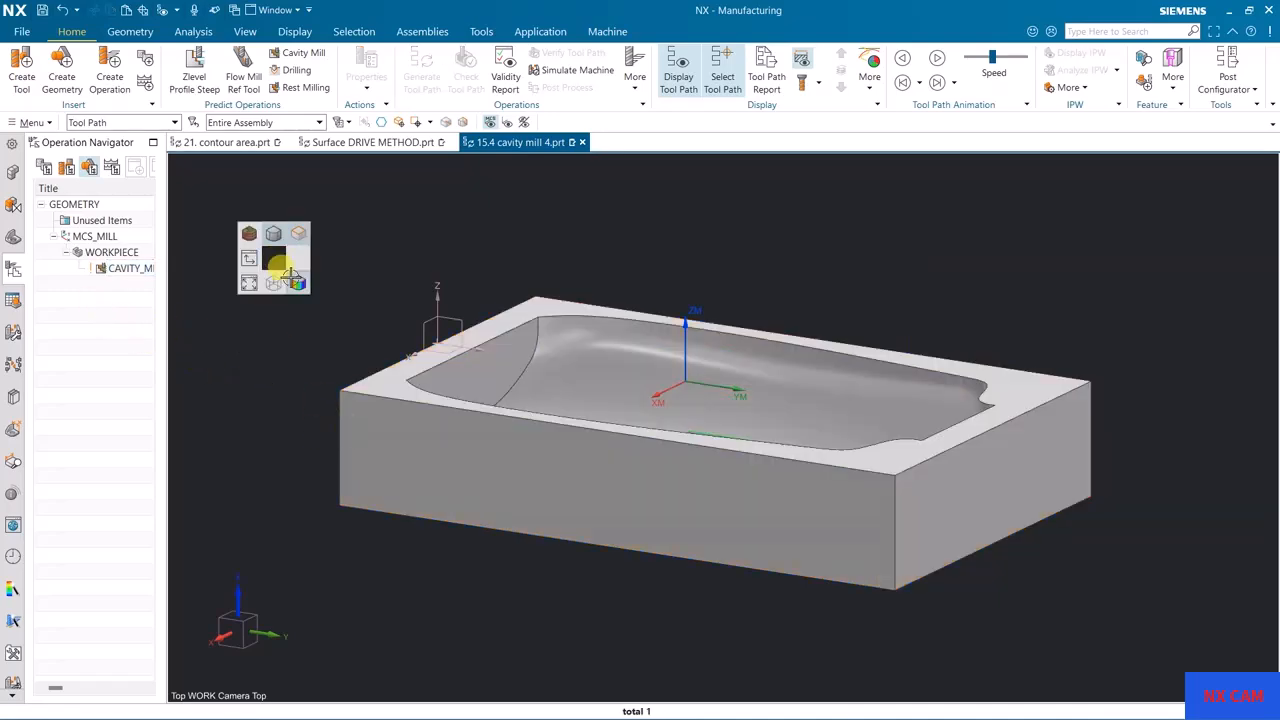
pyautogui.click(280, 270)
pyautogui.click(145, 269)
pyautogui.moveTo(981, 303); pyautogui.dragTo(951, 320, button='middle')
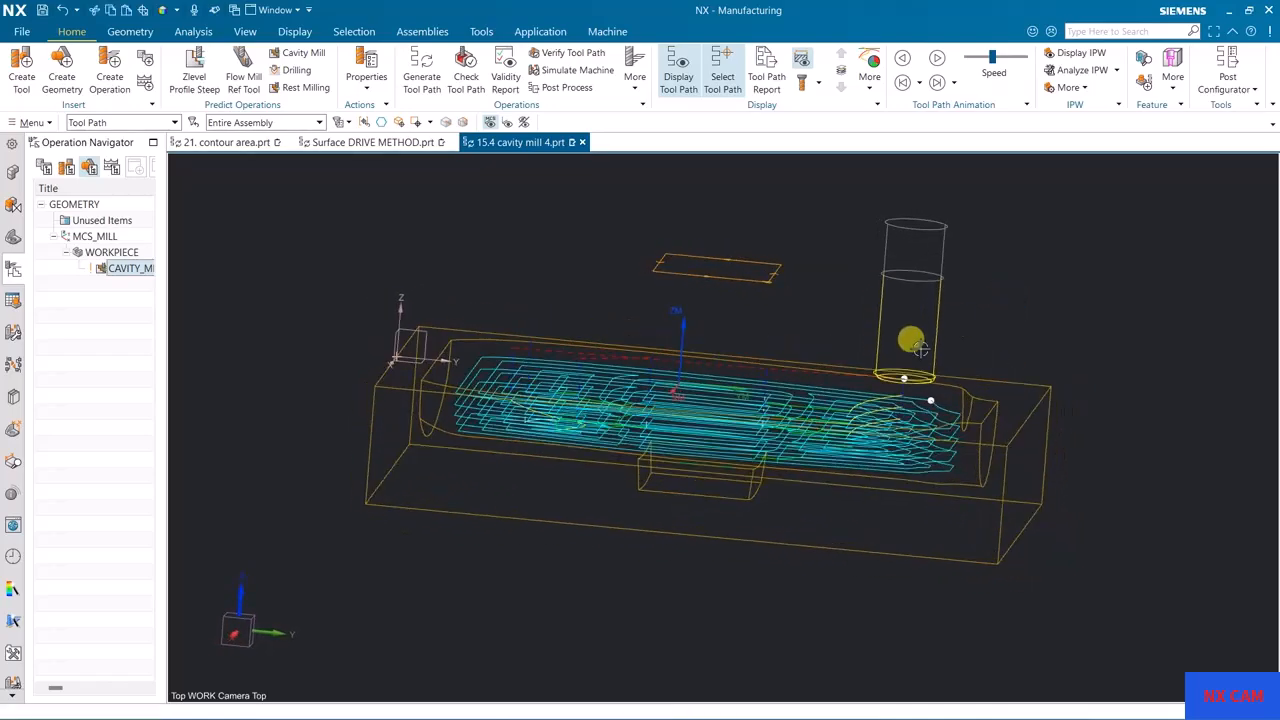
pyautogui.scroll(5, 900, 390)
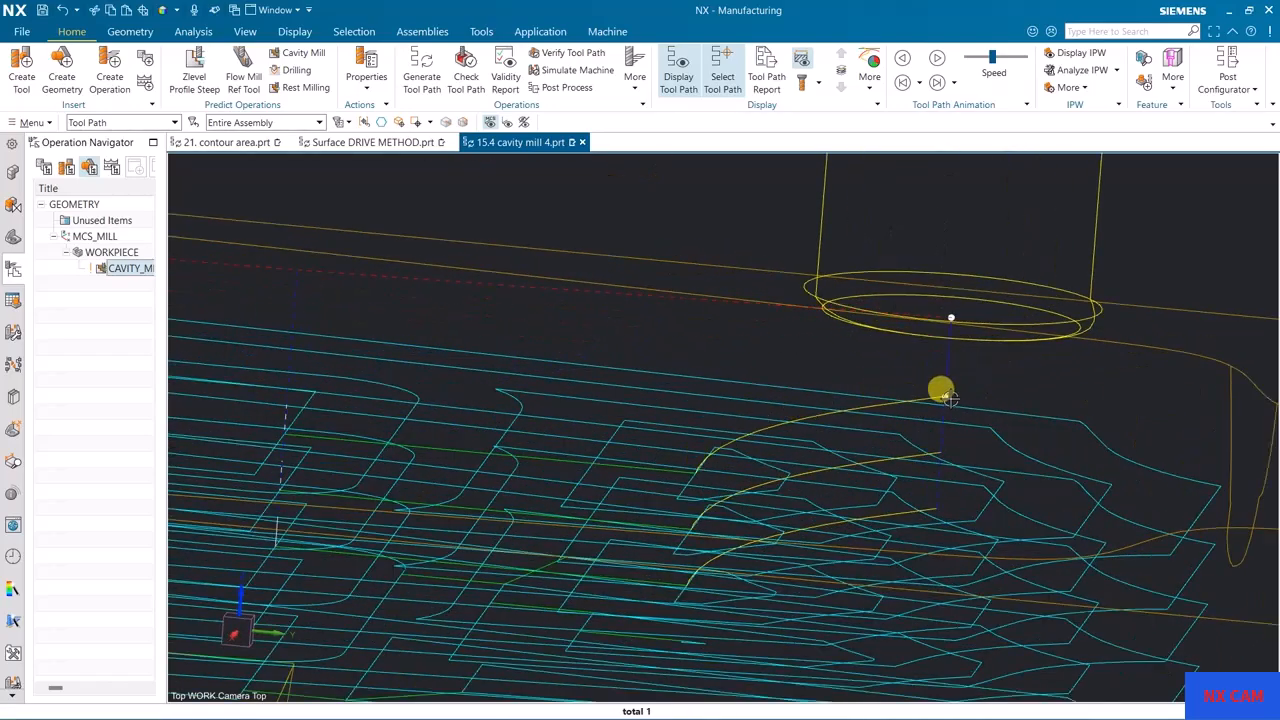
pyautogui.scroll(-4, 948, 372)
pyautogui.moveTo(948, 372); pyautogui.dragTo(626, 389, button='middle')
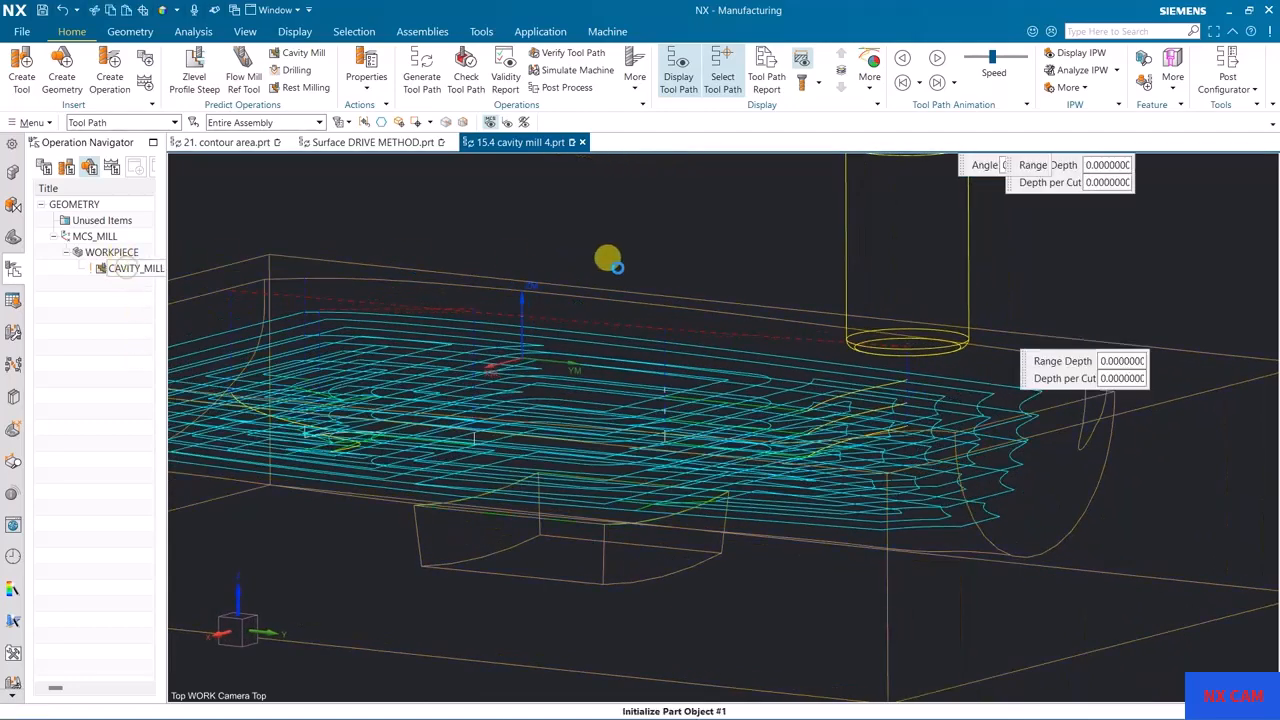
# Step: Open the CAVITY_MILL operation for editing and bring up the engage settings of its non-cutting moves
pyautogui.doubleClick(623, 266)
pyautogui.moveTo(712, 296); pyautogui.dragTo(718, 343, button='middle')
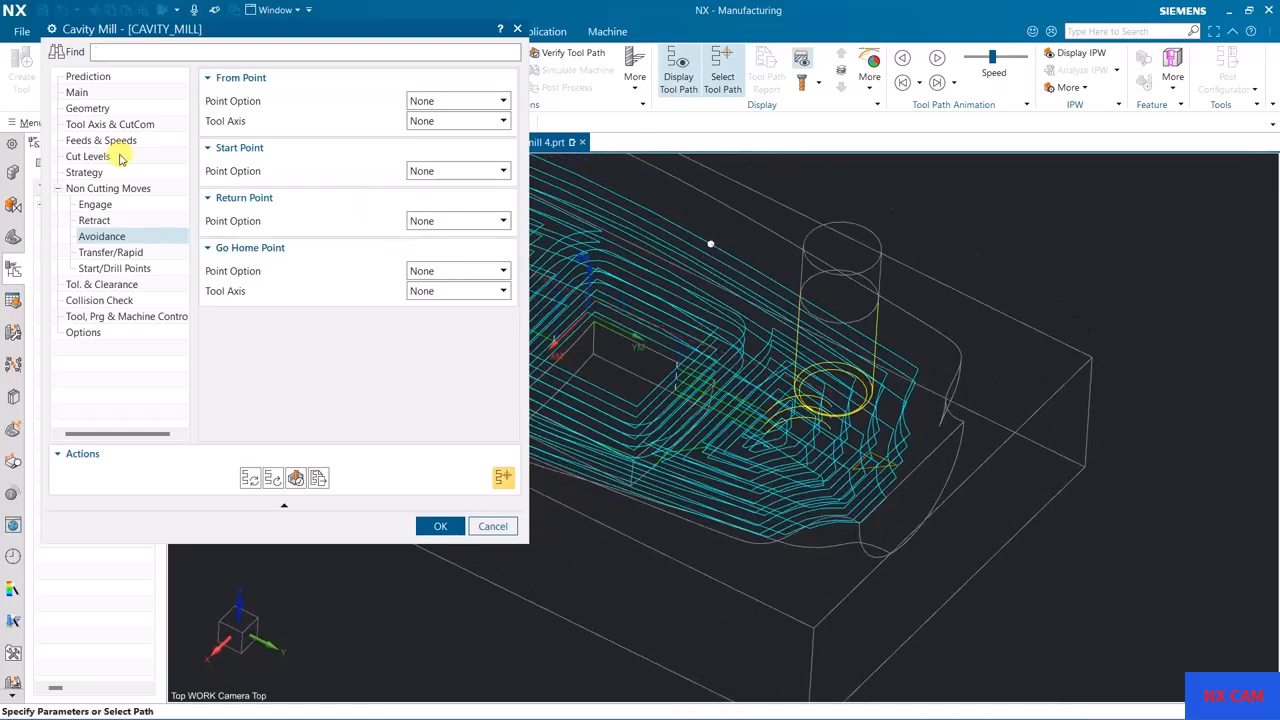
pyautogui.click(96, 203)
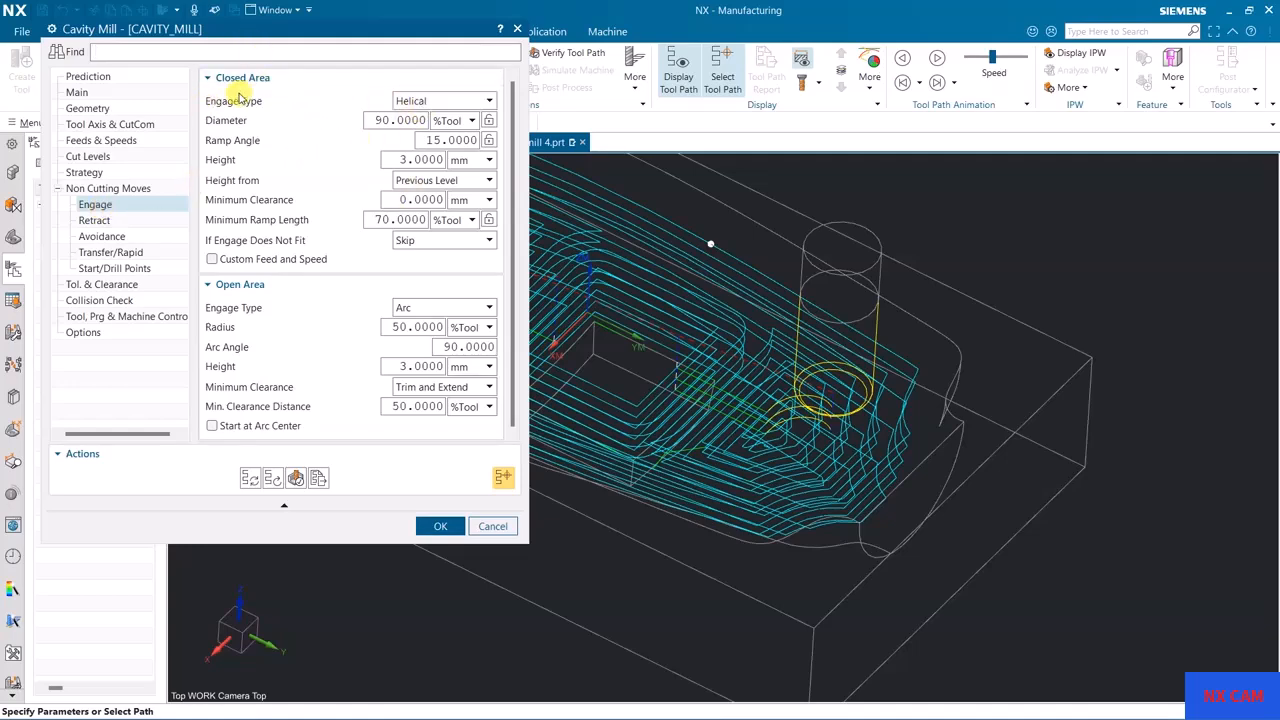
pyautogui.moveTo(820, 290); pyautogui.dragTo(851, 357, button='middle')
pyautogui.scroll(3, 815, 397)
pyautogui.scroll(2, 815, 397)
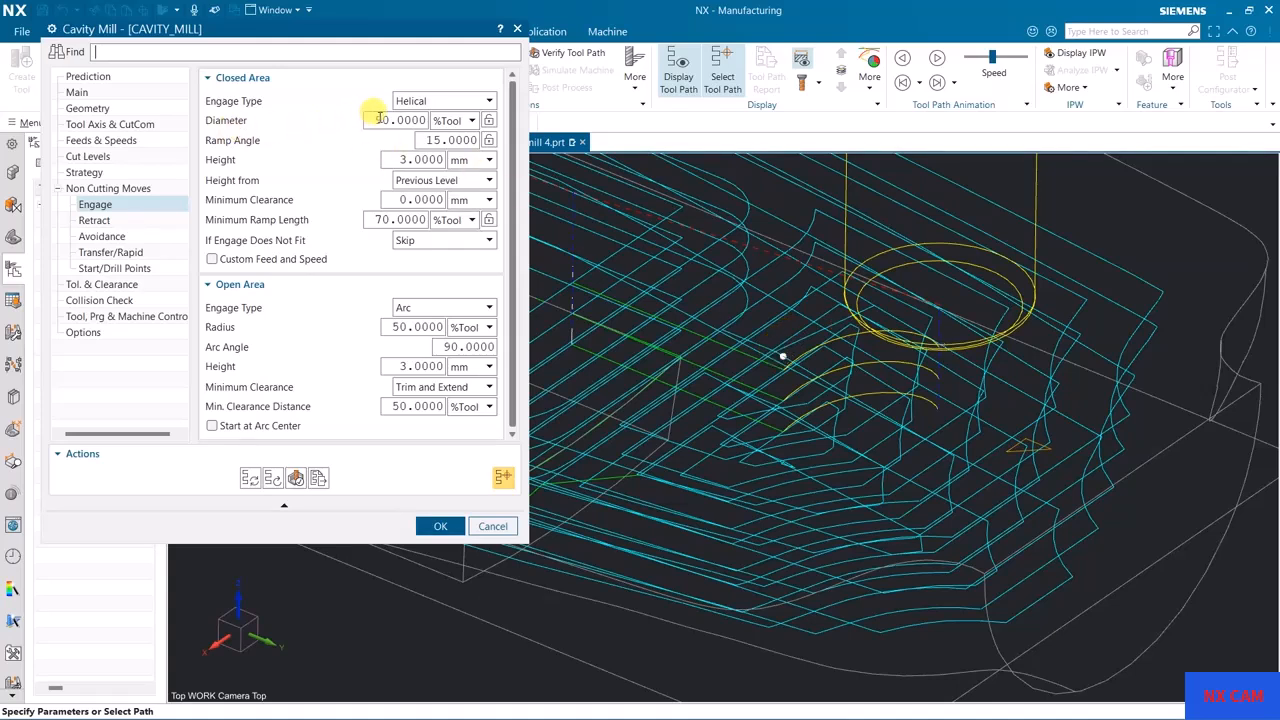
# Step: Try to set the closed-area helical engage diameter to 50 %Tool and generate the tool path
pyautogui.click(78, 92)
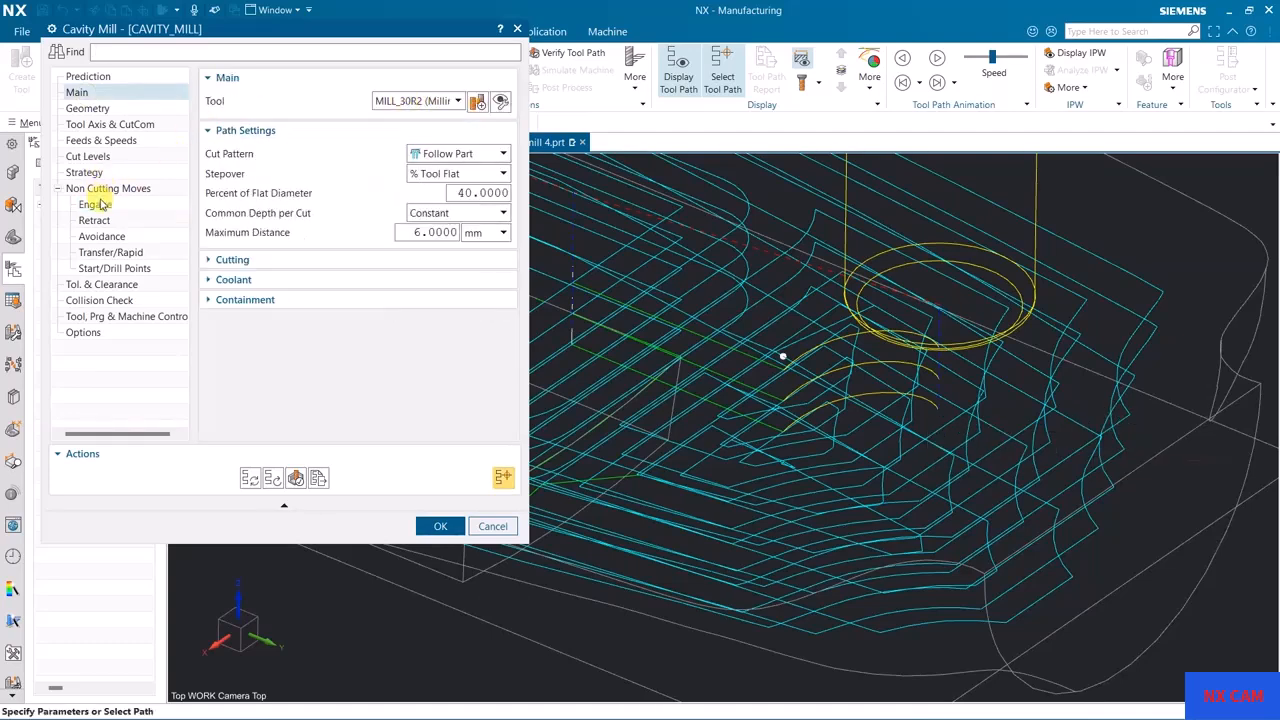
pyautogui.click(97, 204)
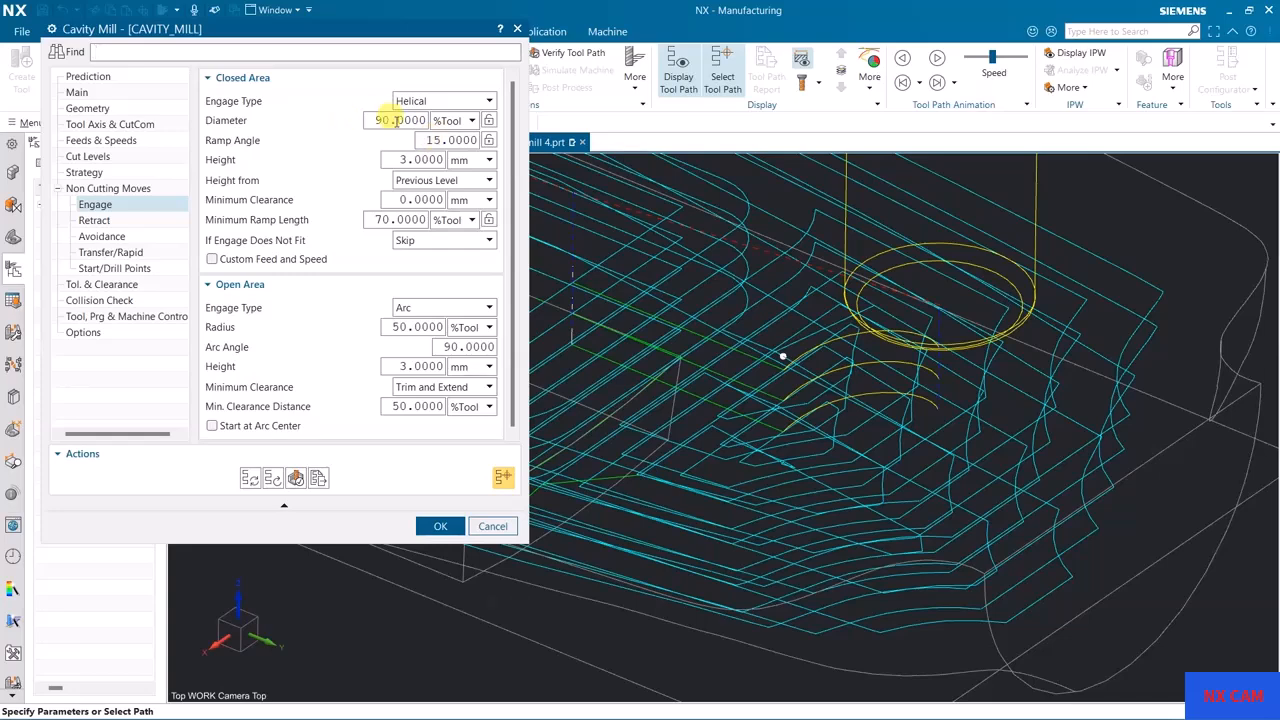
pyautogui.write('50')
pyautogui.click(248, 479)
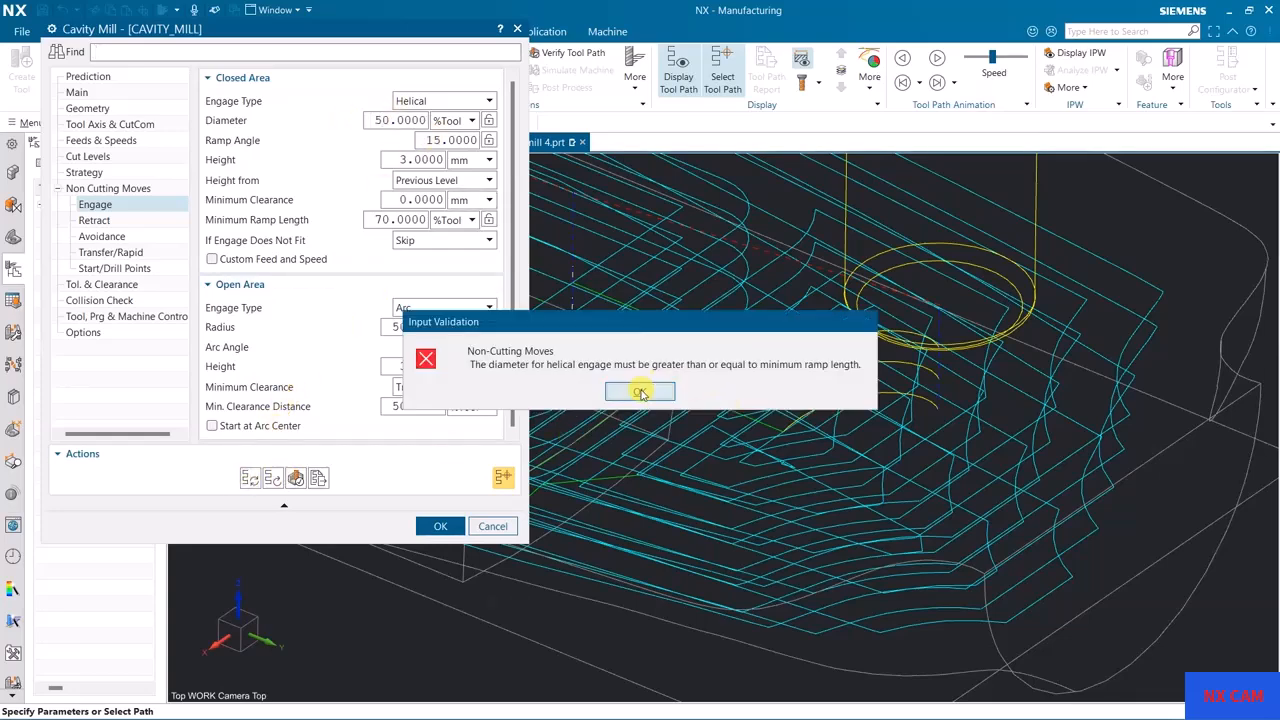
pyautogui.click(640, 392)
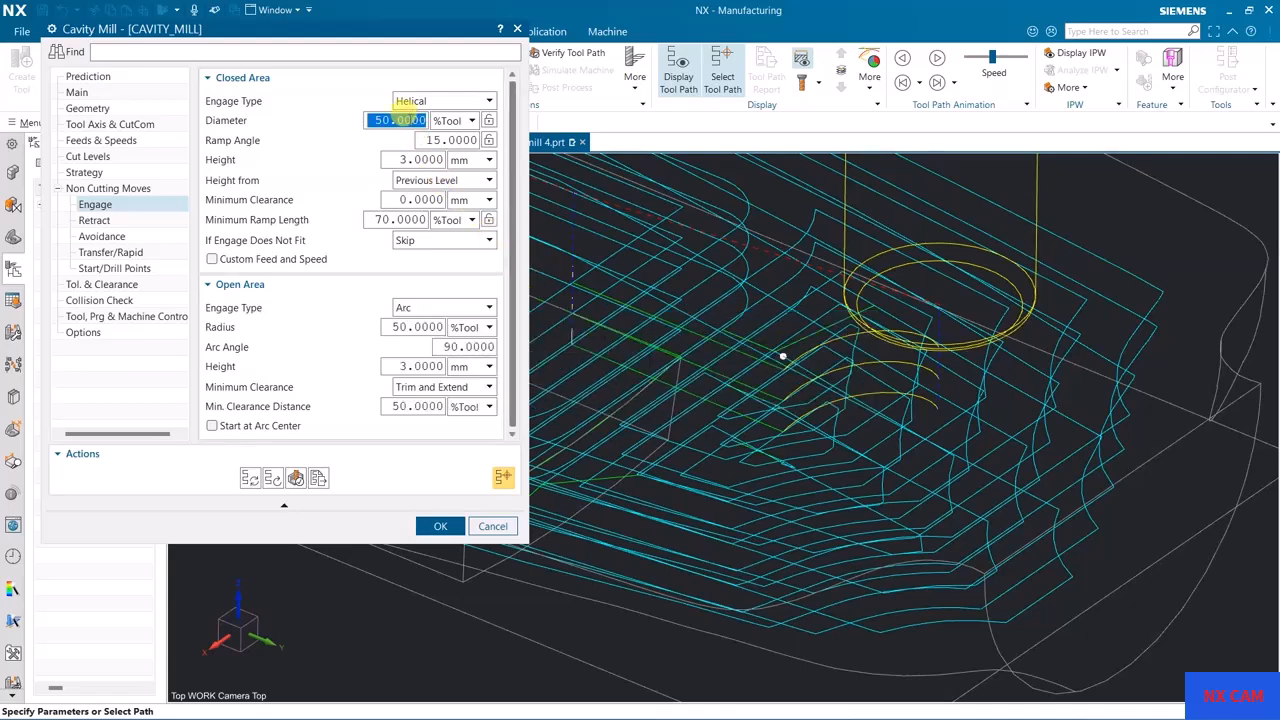
# Step: Try a closed-area helical engage diameter of 65 %Tool and generate the tool path
pyautogui.write('6')
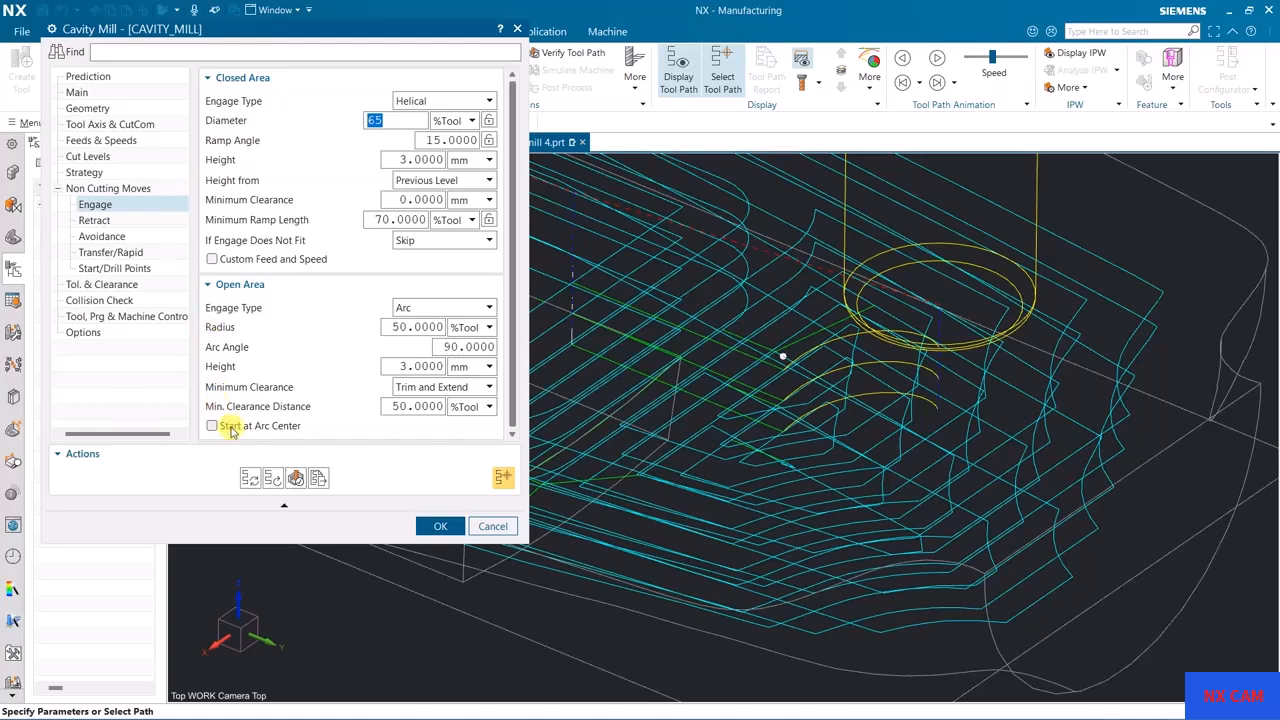
pyautogui.click(251, 479)
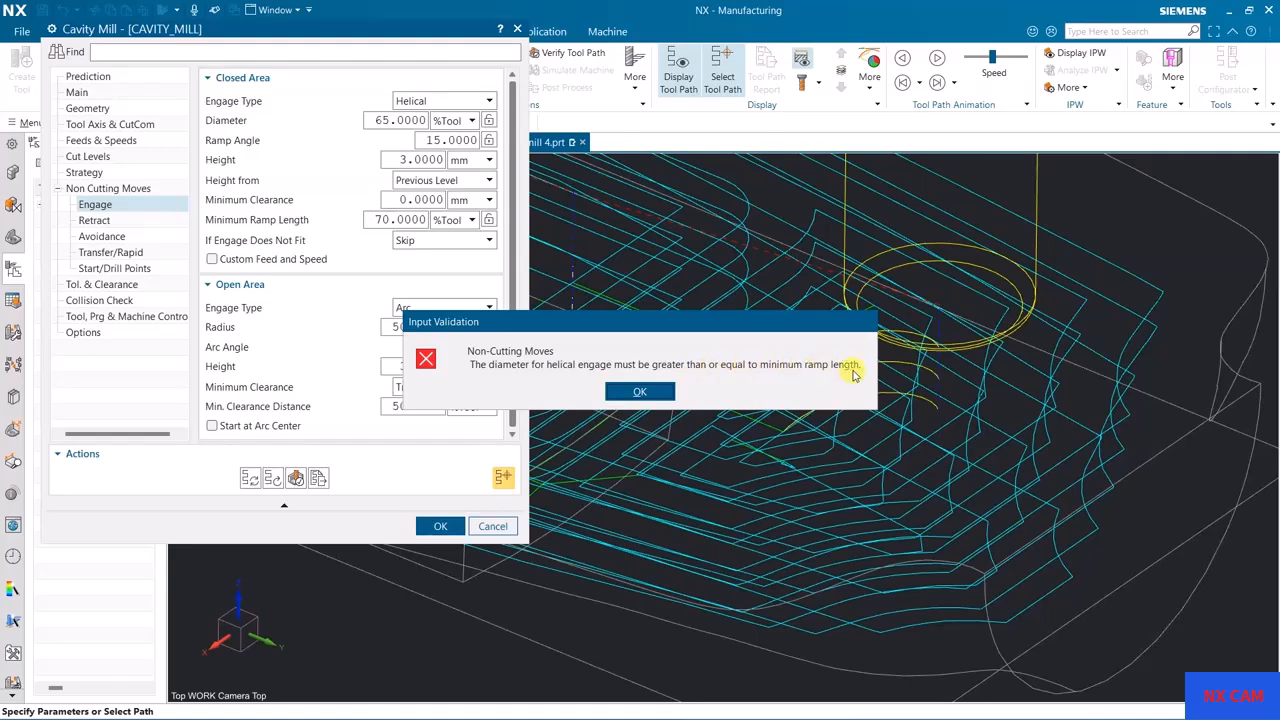
pyautogui.click(641, 393)
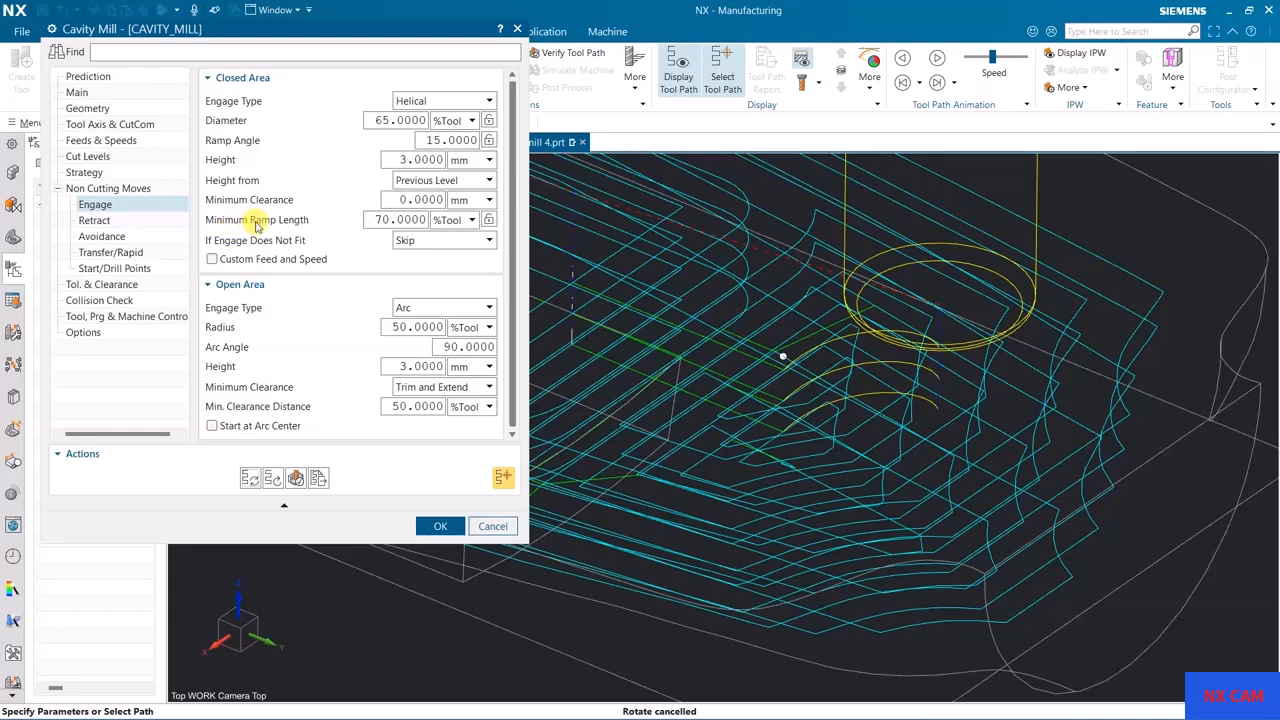
# Step: Set the closed-area minimum ramp length to 55 %Tool and generate the tool path
pyautogui.click(386, 220)
pyautogui.write('55')
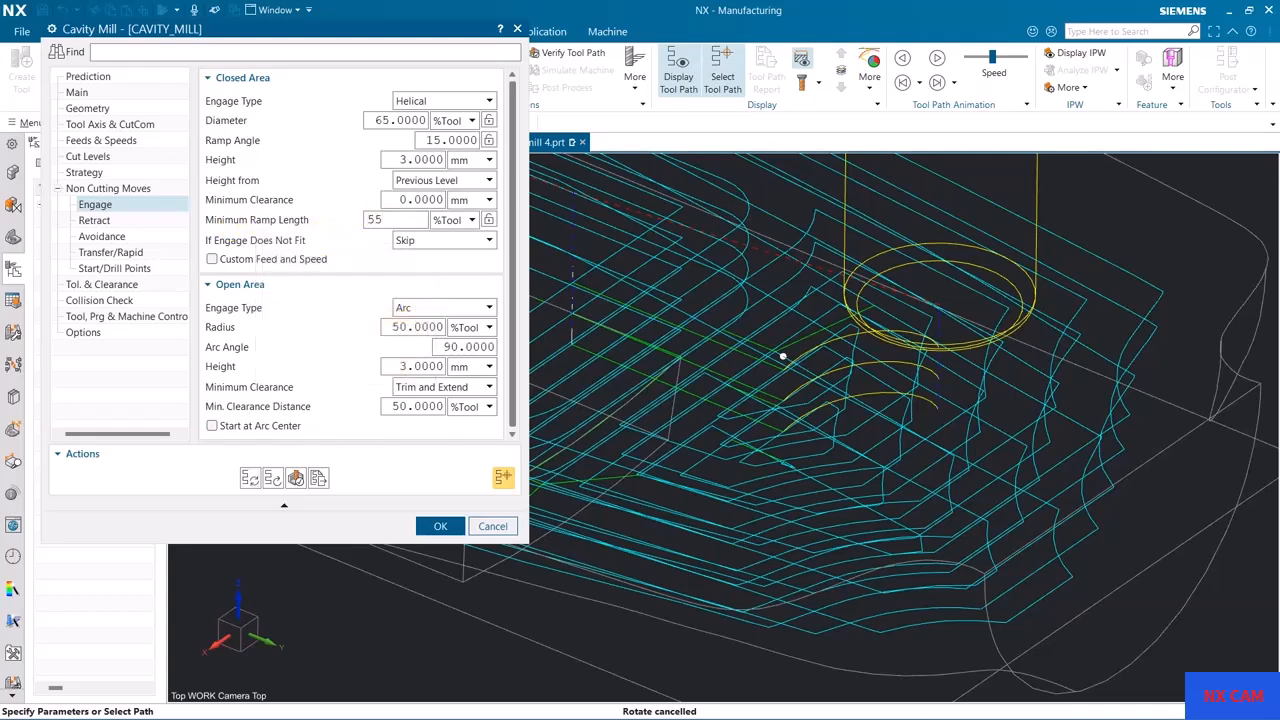
pyautogui.click(256, 480)
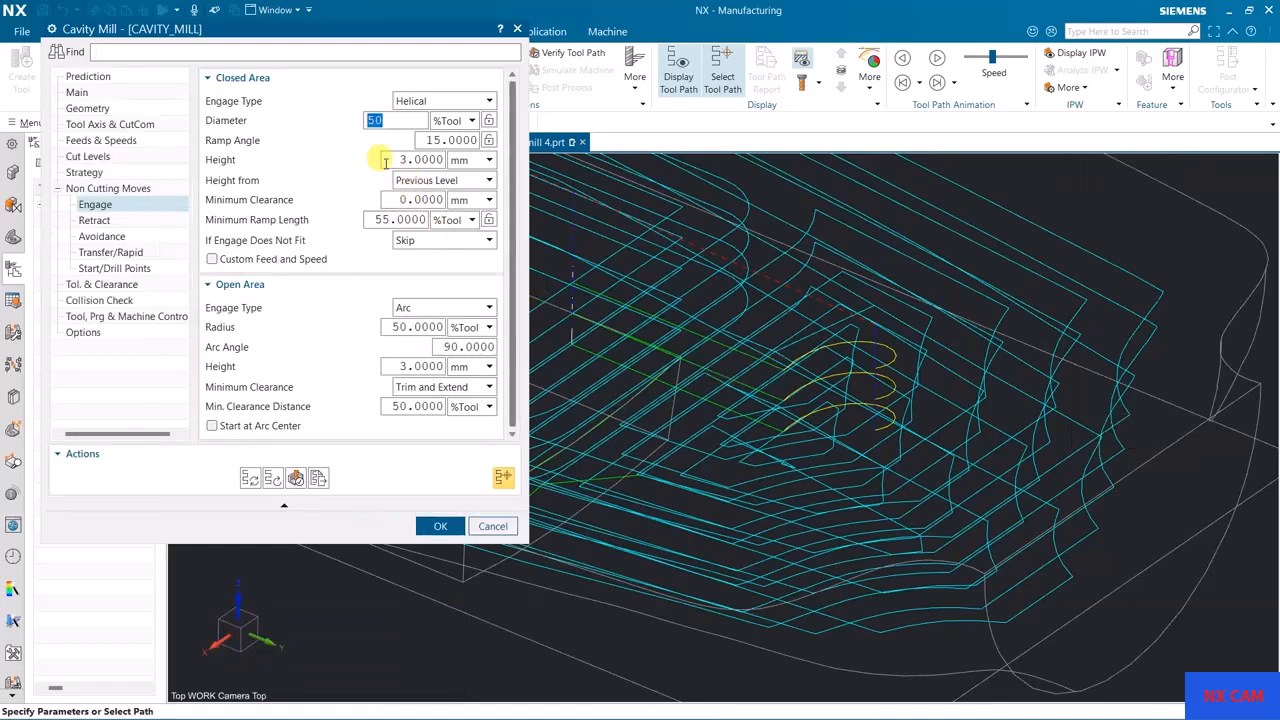
# Step: Set both the helical diameter and minimum ramp length to 50 %Tool, regenerate the tool path, and check the helix from the side
pyautogui.click(378, 220)
pyautogui.write('50')
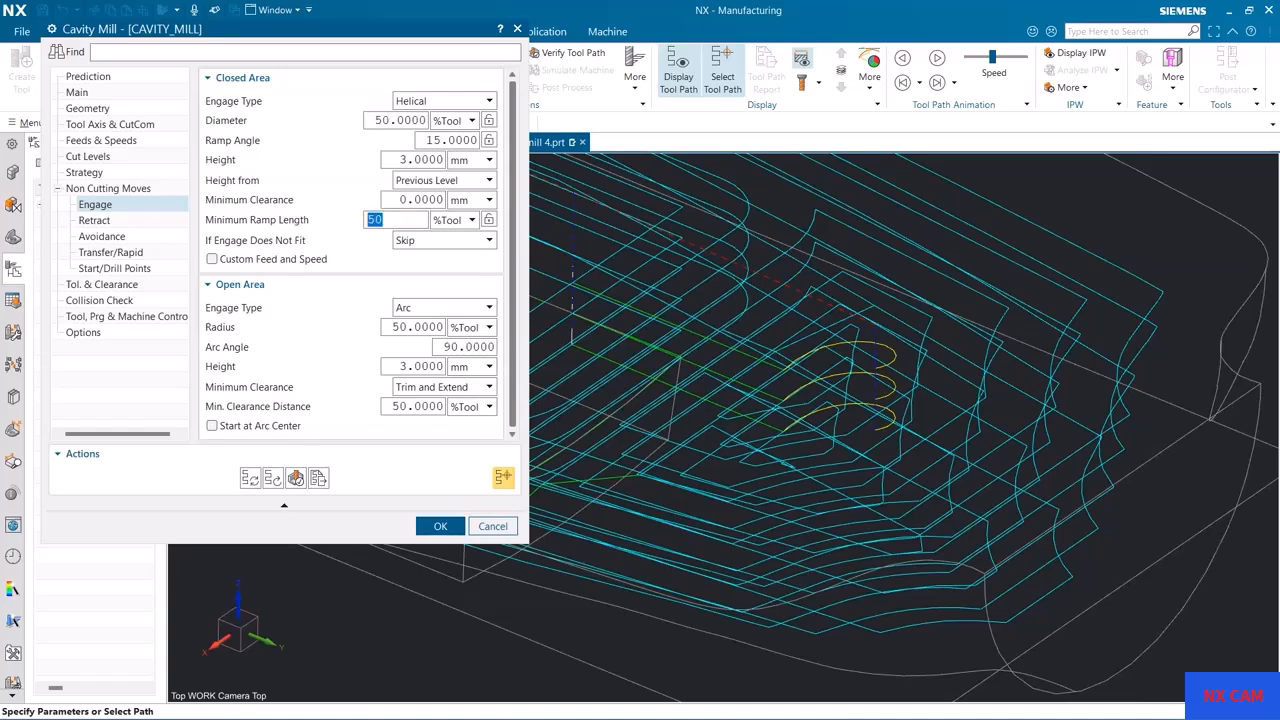
pyautogui.click(252, 478)
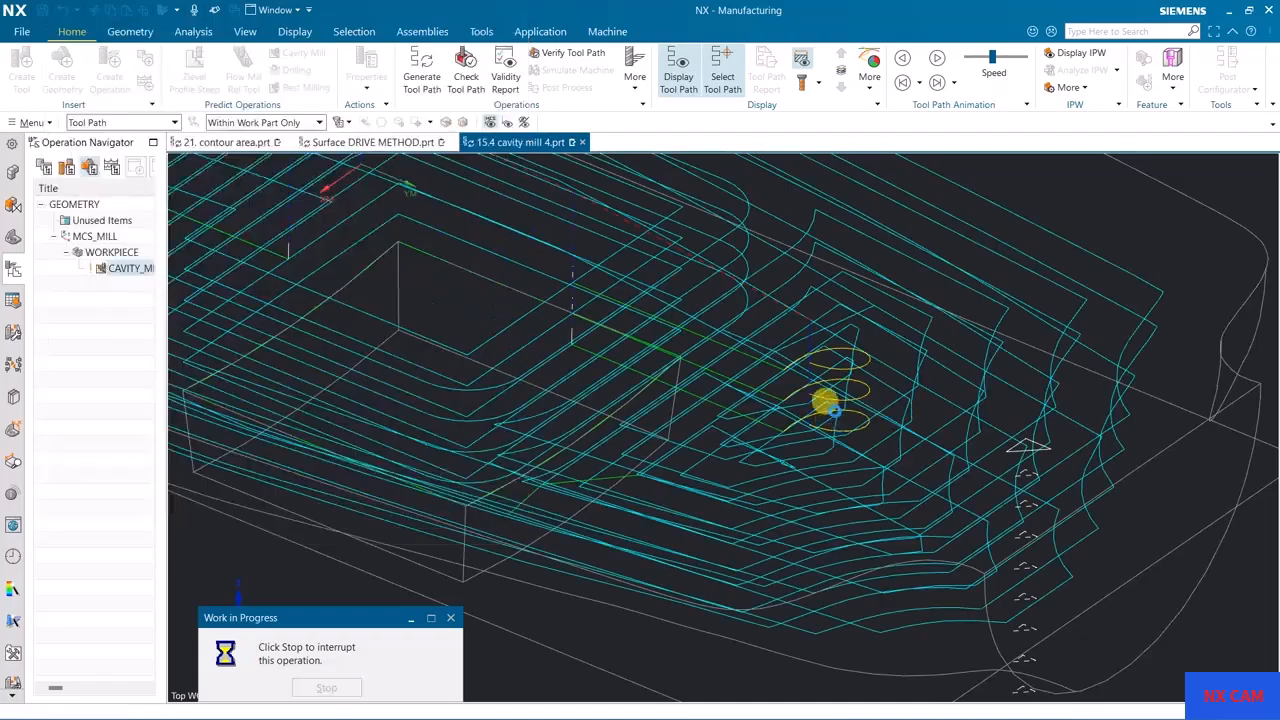
pyautogui.moveTo(745, 410); pyautogui.dragTo(866, 360, button='middle')
pyautogui.press('F8')
pyautogui.moveTo(943, 206); pyautogui.dragTo(814, 337, button='middle')
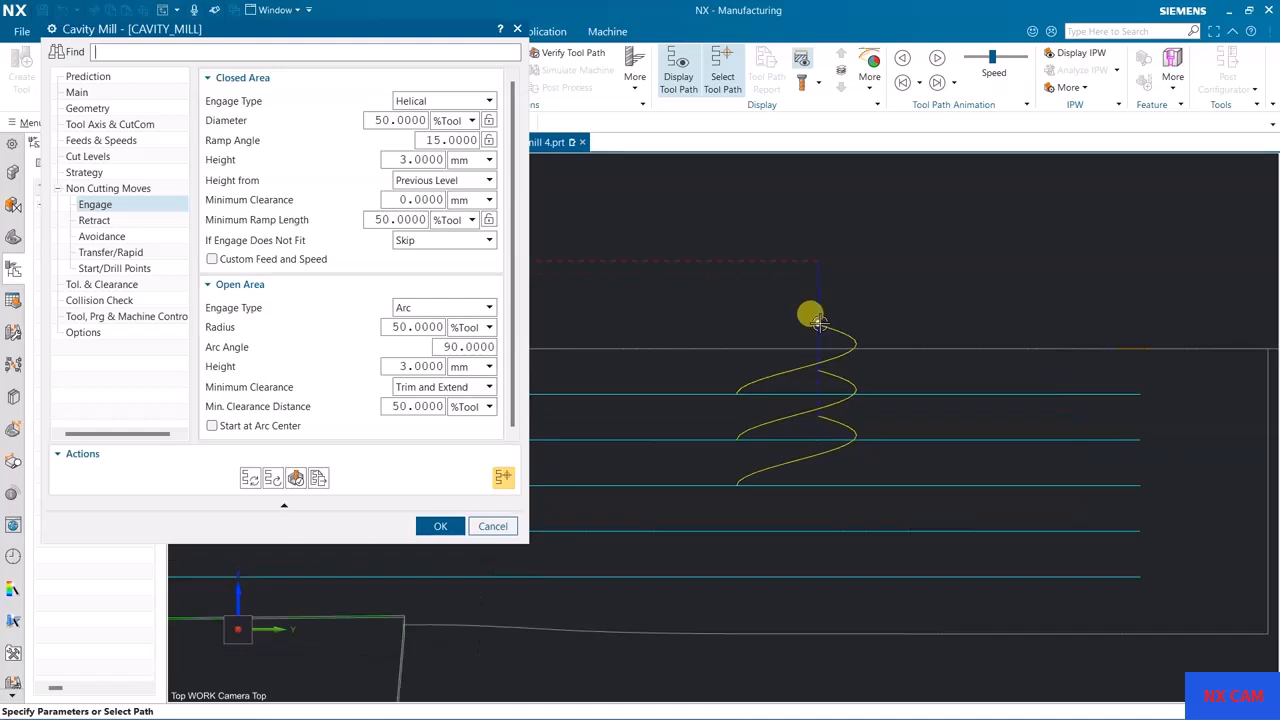
# Step: Set the helical engage's ramp angle to 5 degrees and regenerate the tool path to inspect the helix
pyautogui.moveTo(296, 221)
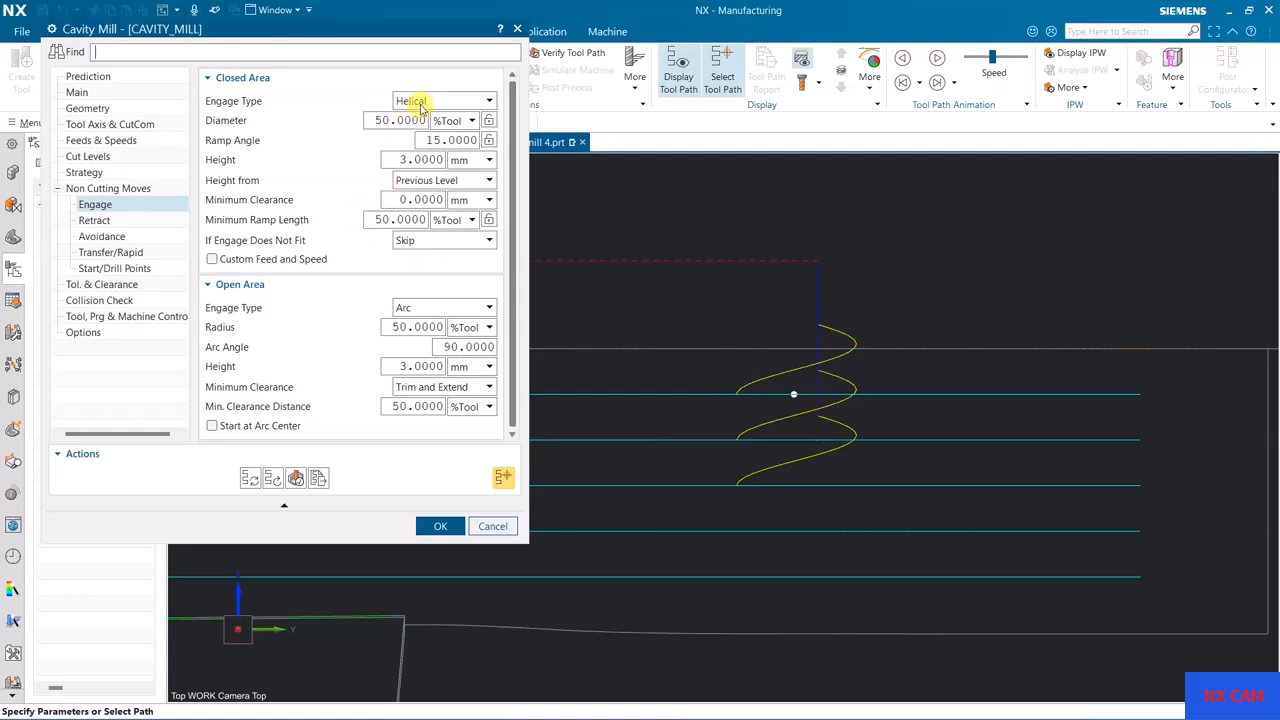
pyautogui.moveTo(465, 106)
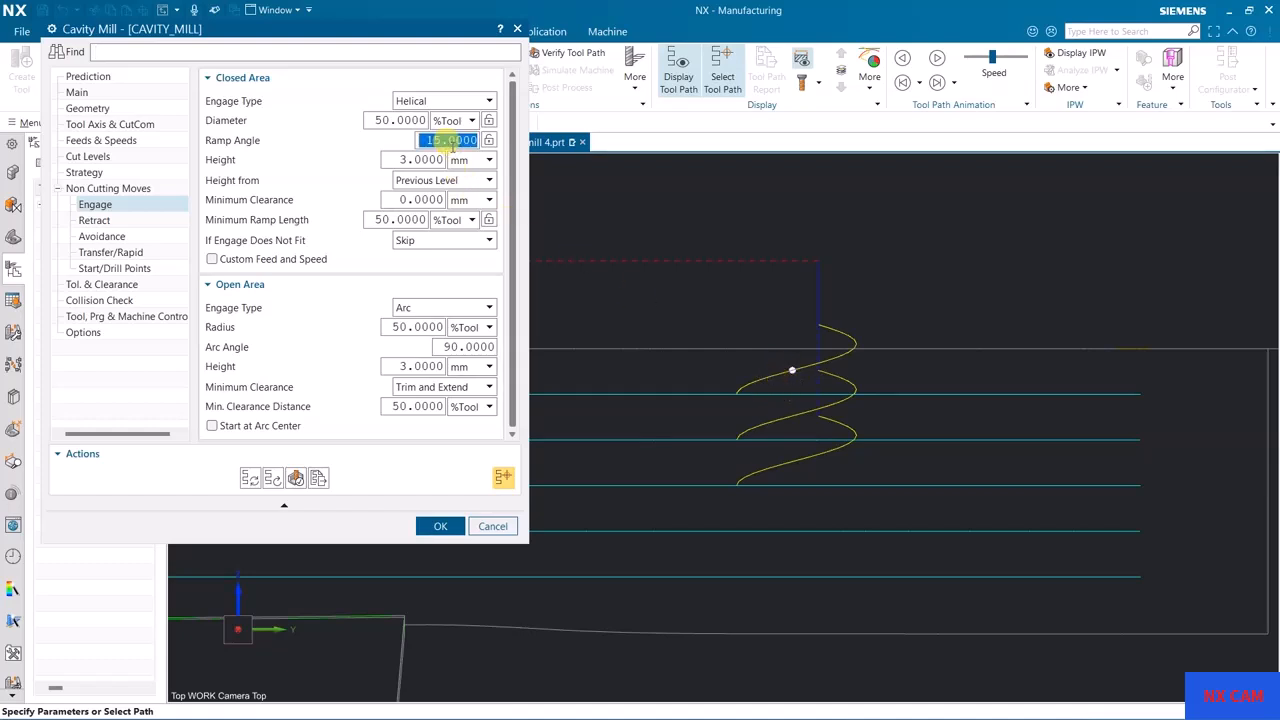
pyautogui.click(252, 480)
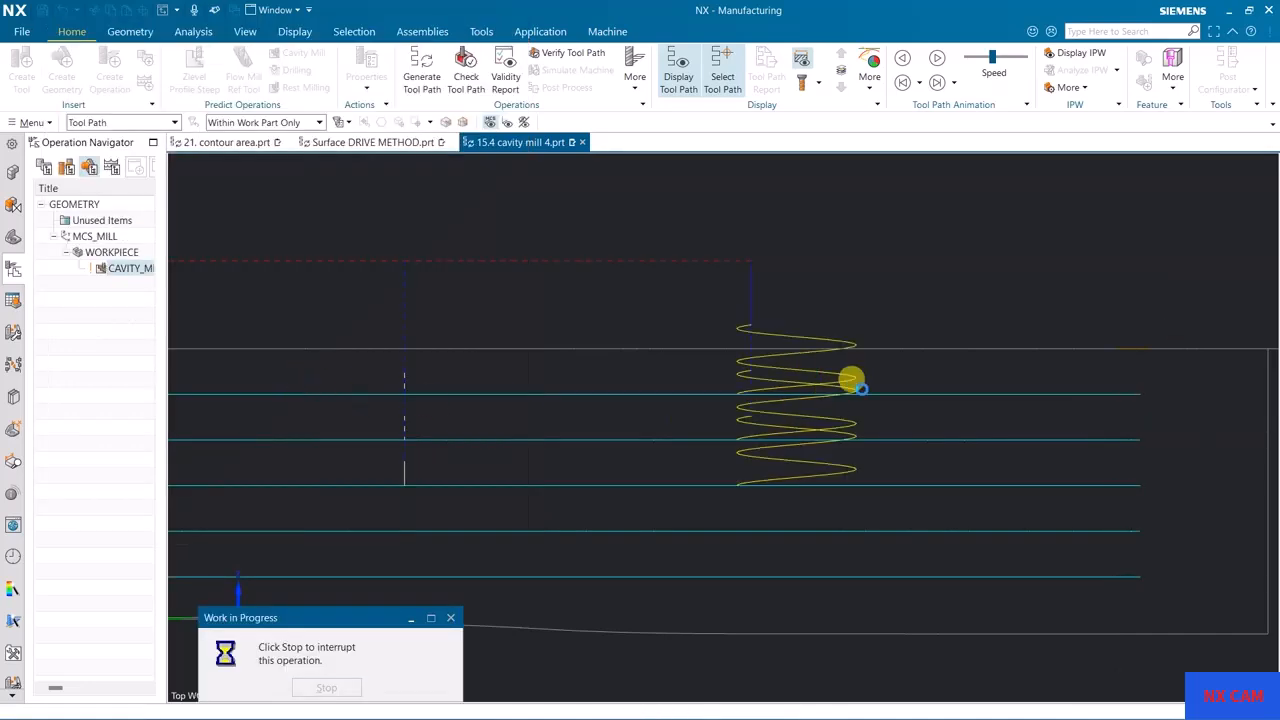
pyautogui.moveTo(840, 258)
pyautogui.mouseDown(button='middle')
pyautogui.moveTo(820, 271)
pyautogui.moveTo(848, 265)
pyautogui.moveTo(829, 263)
pyautogui.mouseUp(button='middle')
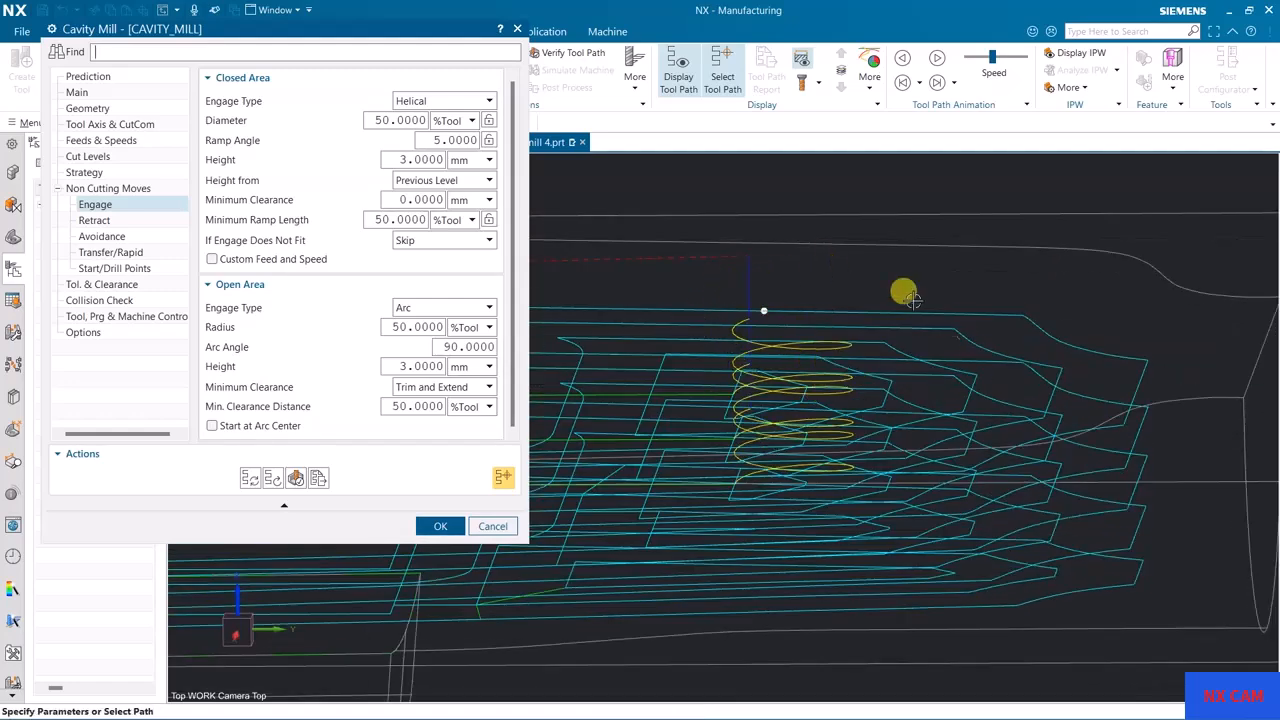
# Step: Set the helical engage's ramp angle to 20 degrees and regenerate the tool path in side view
pyautogui.press('F8')
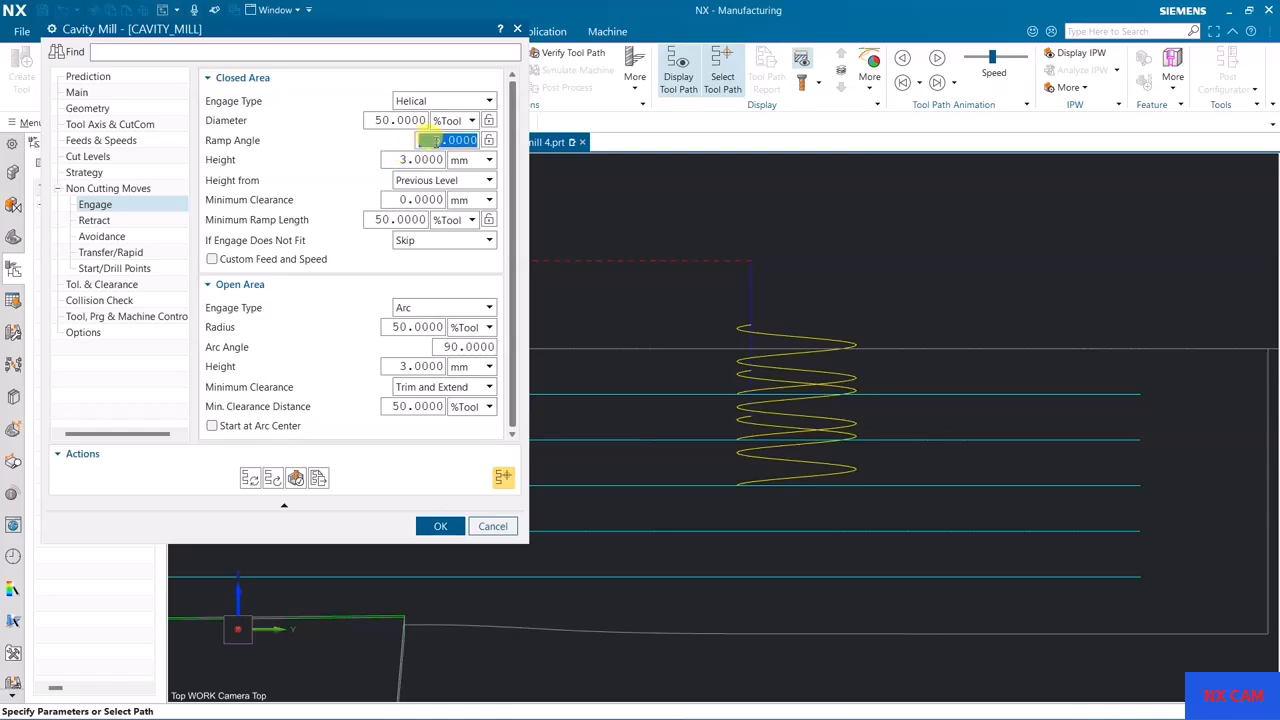
pyautogui.click(249, 479)
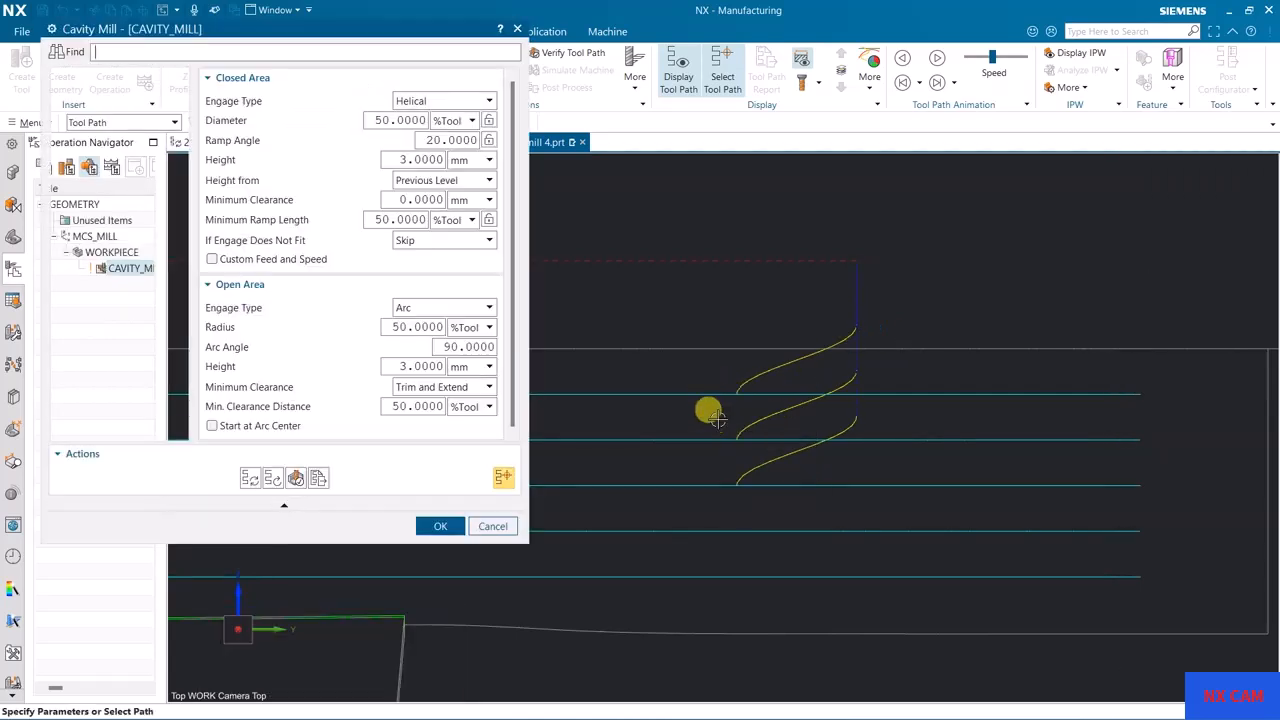
# Step: Change the closed-area engage type to Ramp on Shape, regenerate the tool path, and inspect the ramping entry moves
pyautogui.click(471, 102)
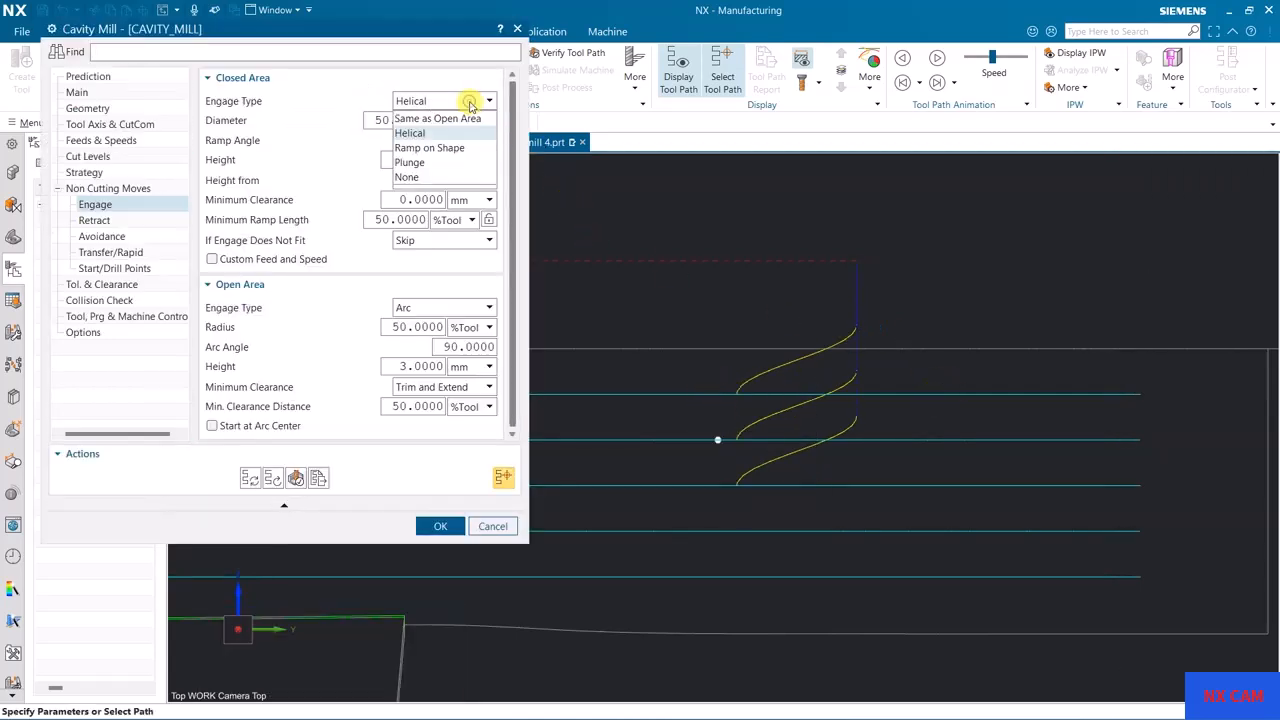
pyautogui.click(435, 148)
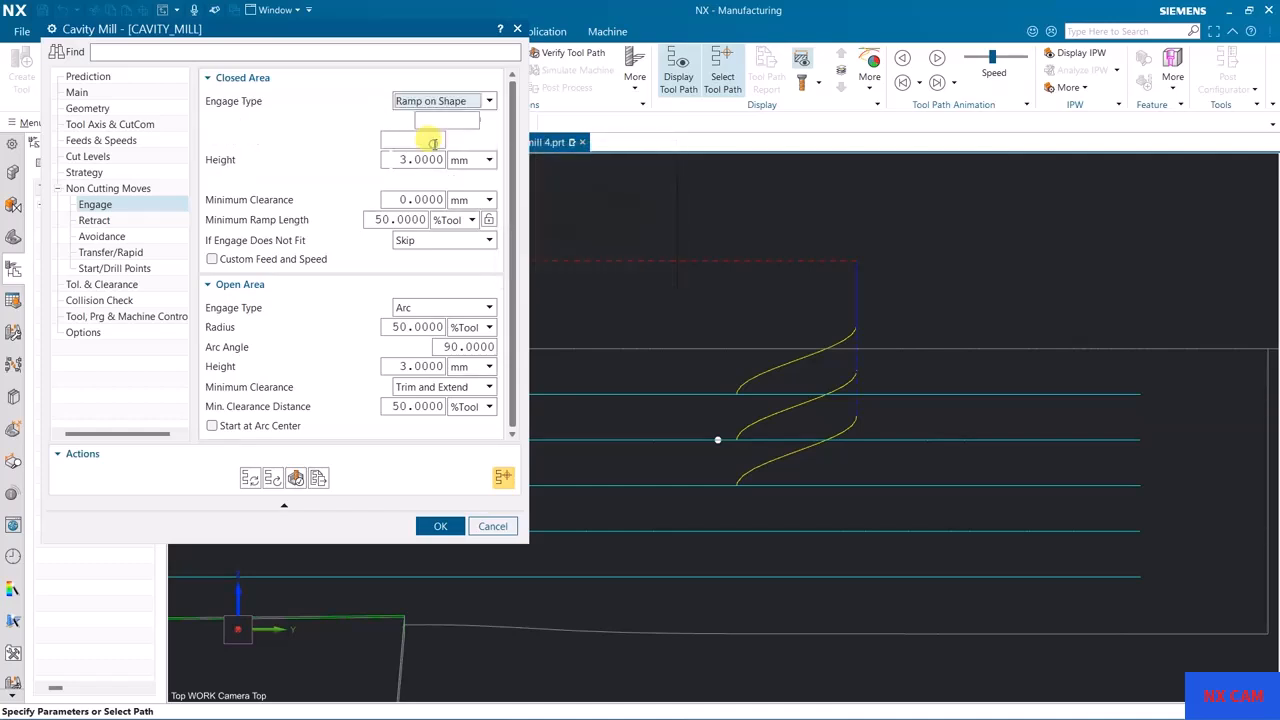
pyautogui.click(252, 480)
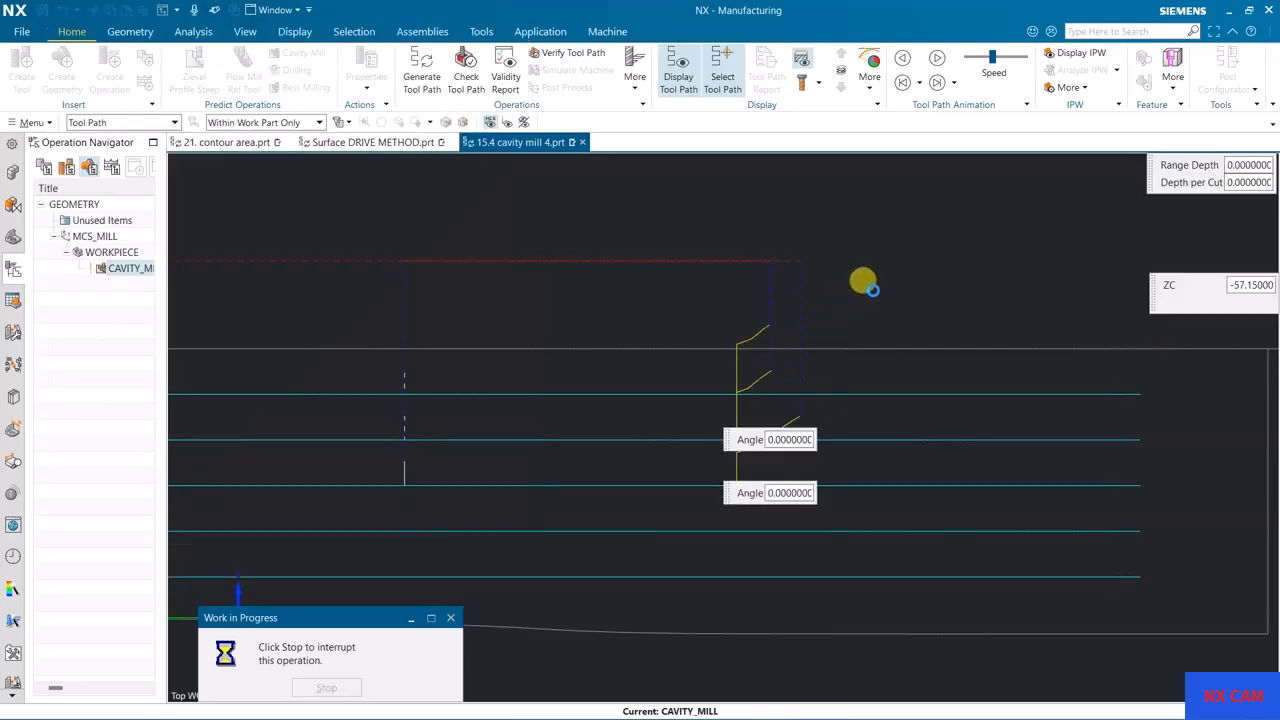
pyautogui.moveTo(851, 260); pyautogui.dragTo(884, 316, button='middle')
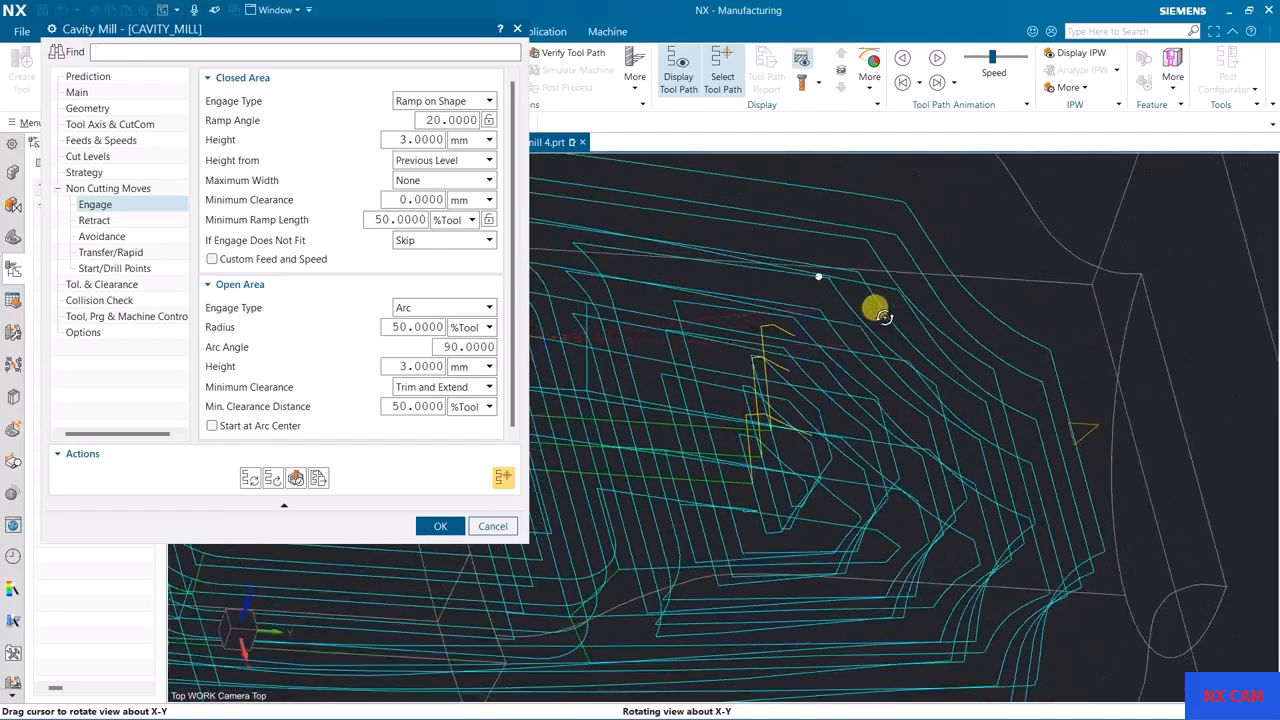
pyautogui.scroll(3, 811, 330)
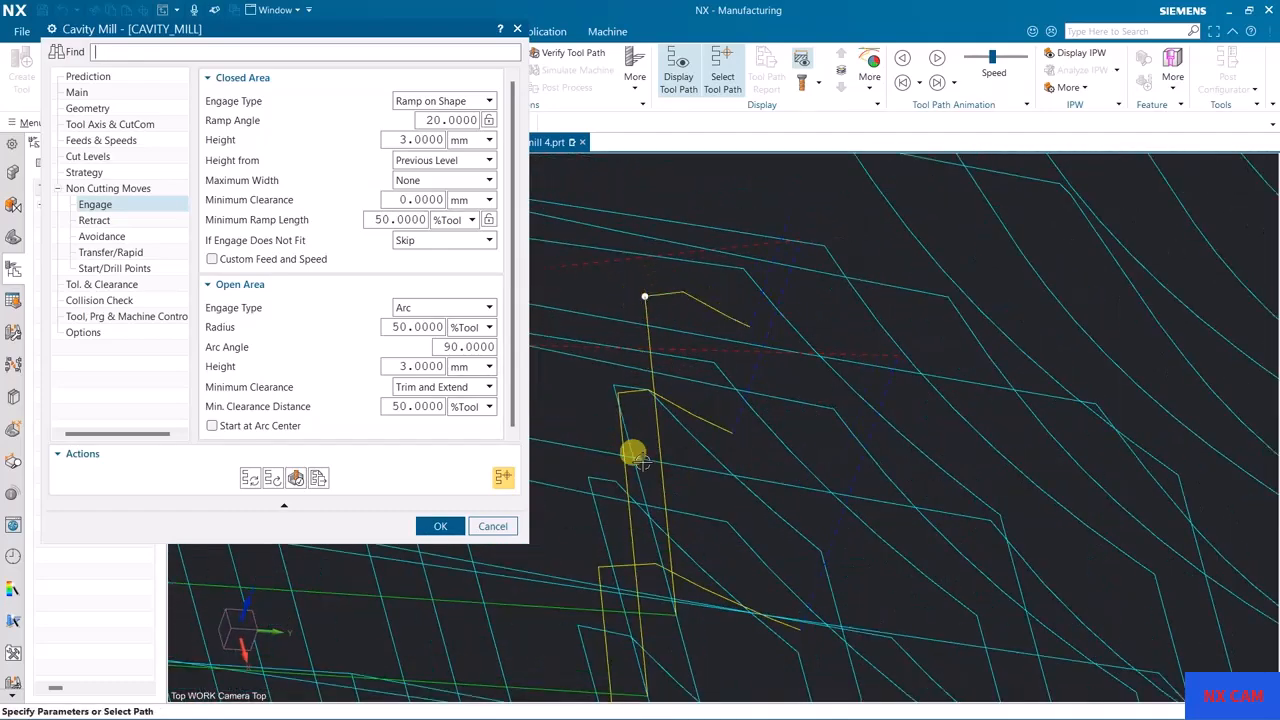
pyautogui.moveTo(853, 459)
pyautogui.mouseDown(button='middle')
pyautogui.moveTo(826, 426)
pyautogui.moveTo(851, 440)
pyautogui.mouseUp(button='middle')
pyautogui.keyDown('shift'); pyautogui.moveTo(851, 440); pyautogui.dragTo(1058, 502, button='middle'); pyautogui.keyUp('shift')
pyautogui.scroll(-1, 969, 387)
pyautogui.moveTo(998, 396); pyautogui.dragTo(1049, 332, button='middle')
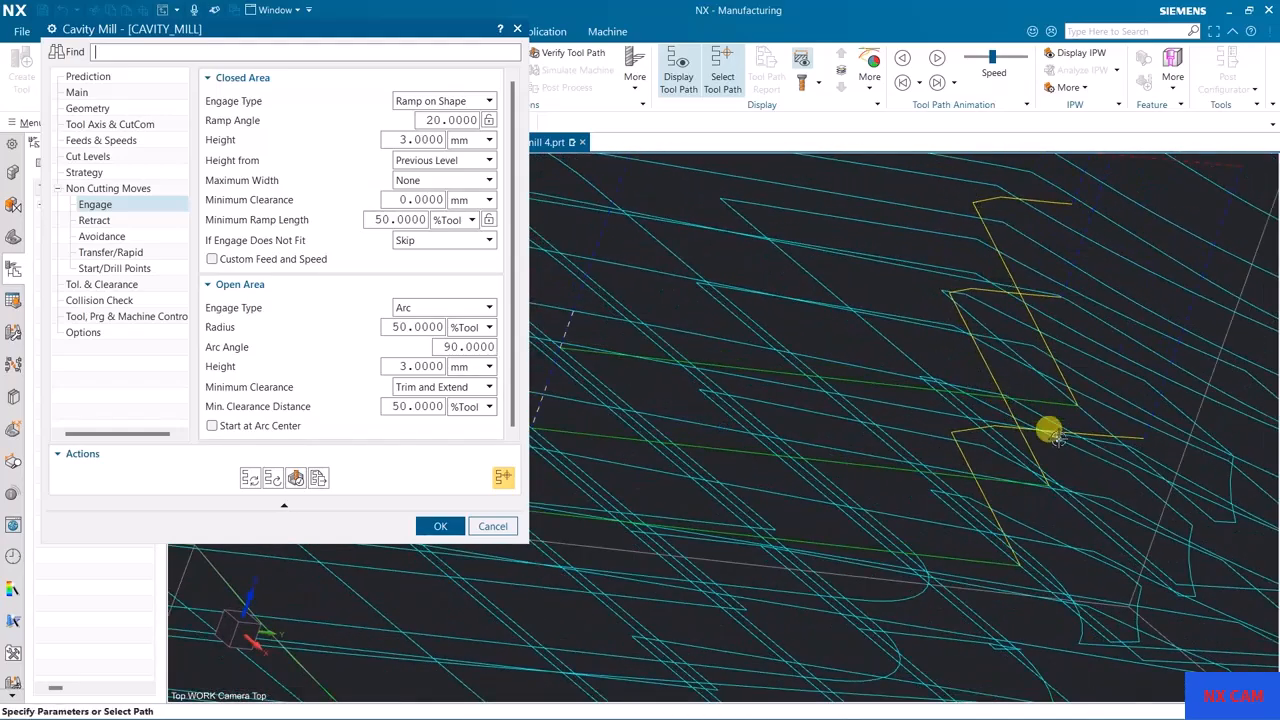
# Step: Set the Ramp on Shape ramp angle to 15 degrees and regenerate the tool path while viewing the ramps side-on
pyautogui.moveTo(238, 122)
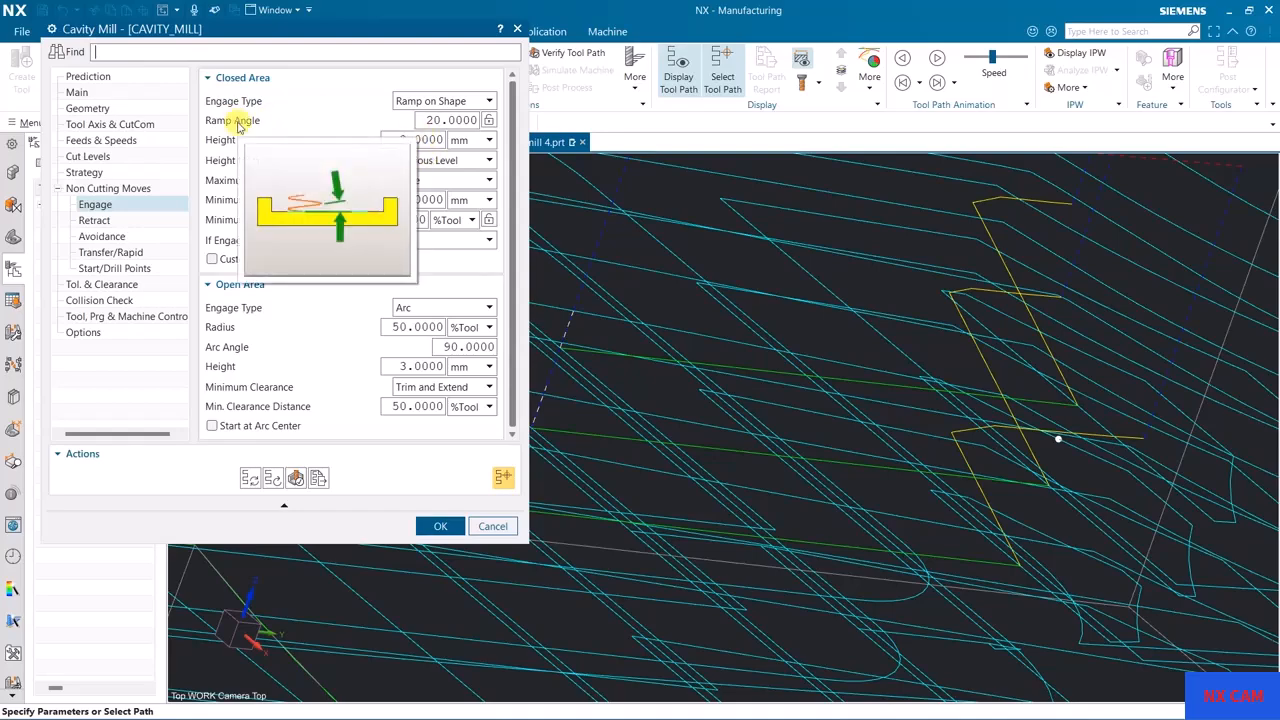
pyautogui.moveTo(651, 263); pyautogui.dragTo(845, 316, button='middle')
pyautogui.press('F8')
pyautogui.scroll(4, 730, 307)
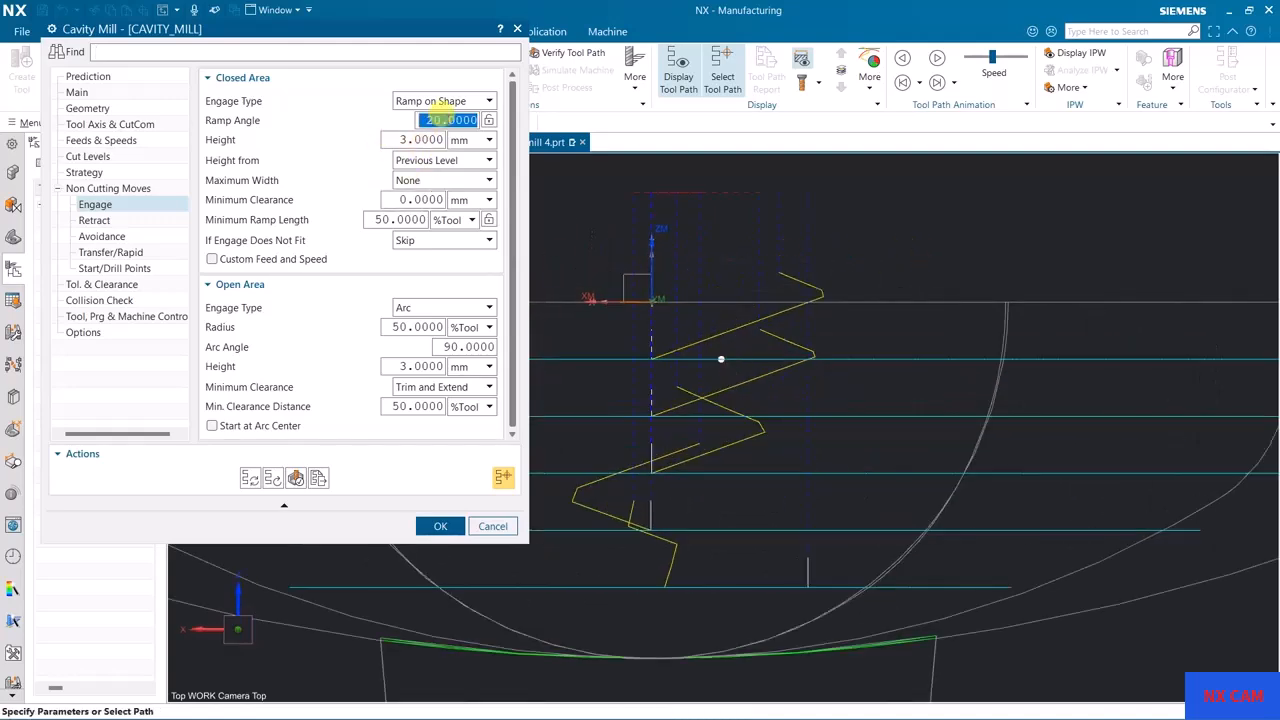
pyautogui.write('15')
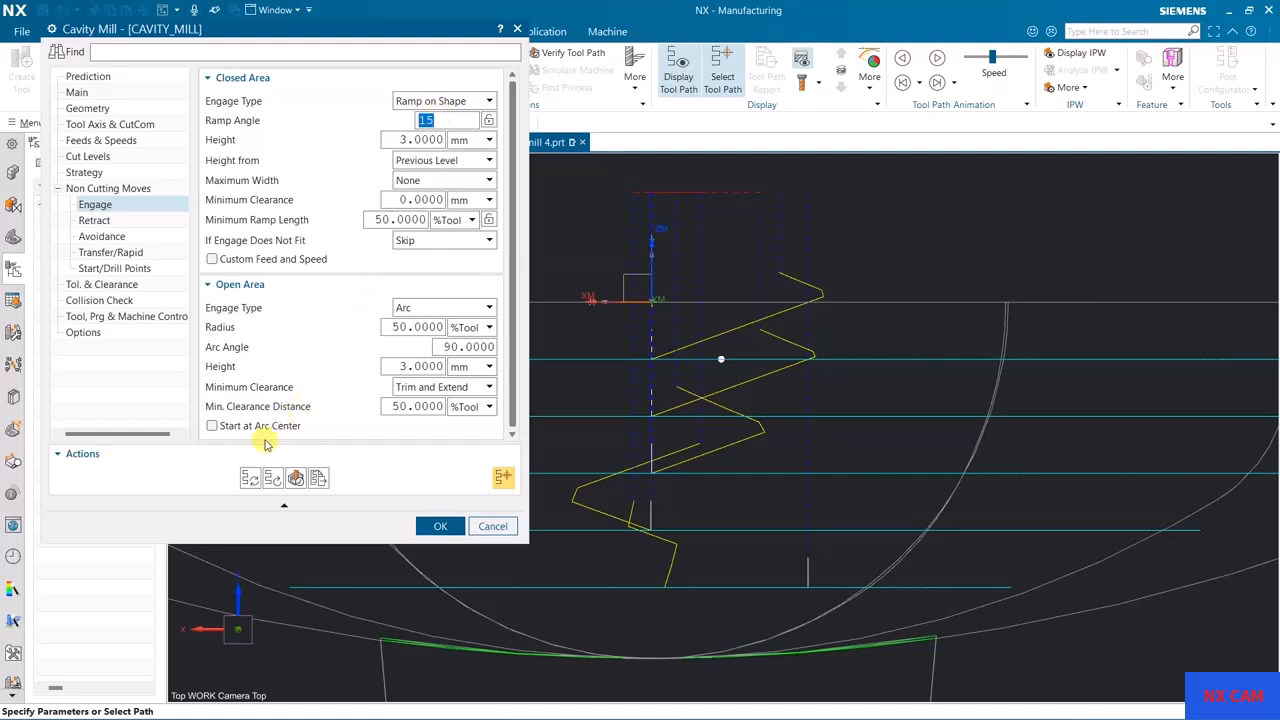
pyautogui.click(250, 477)
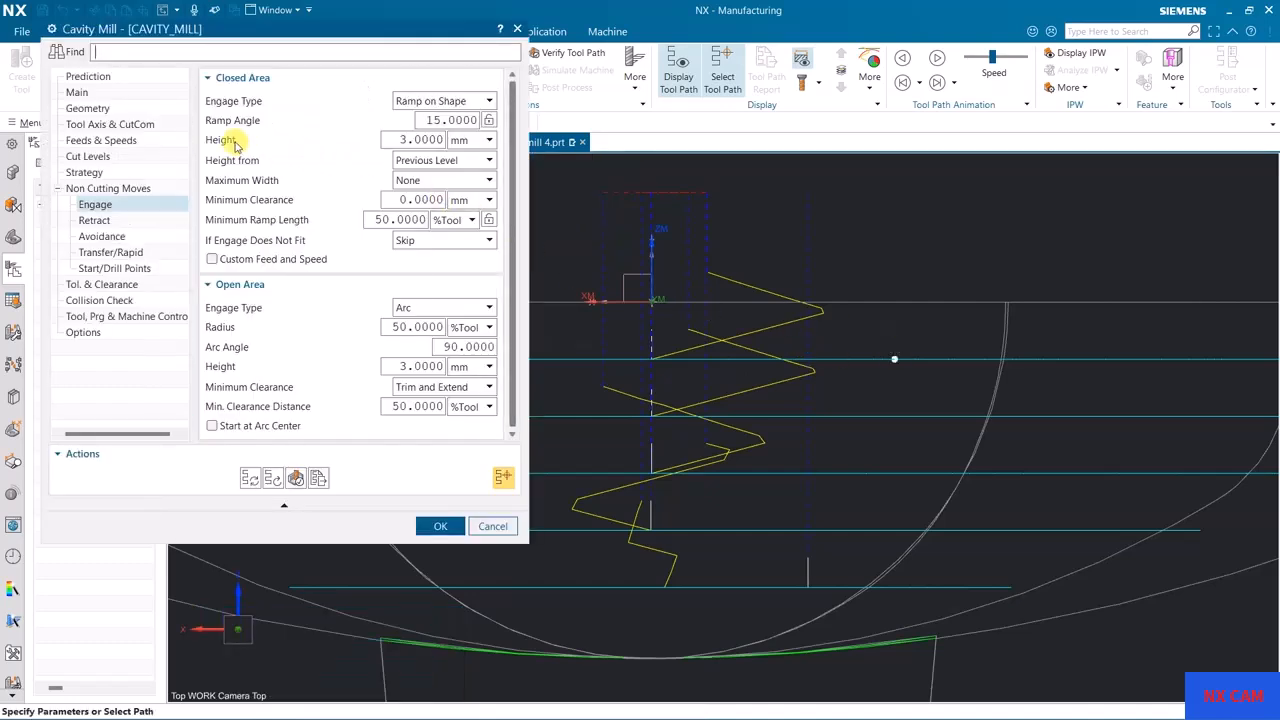
pyautogui.moveTo(235, 146)
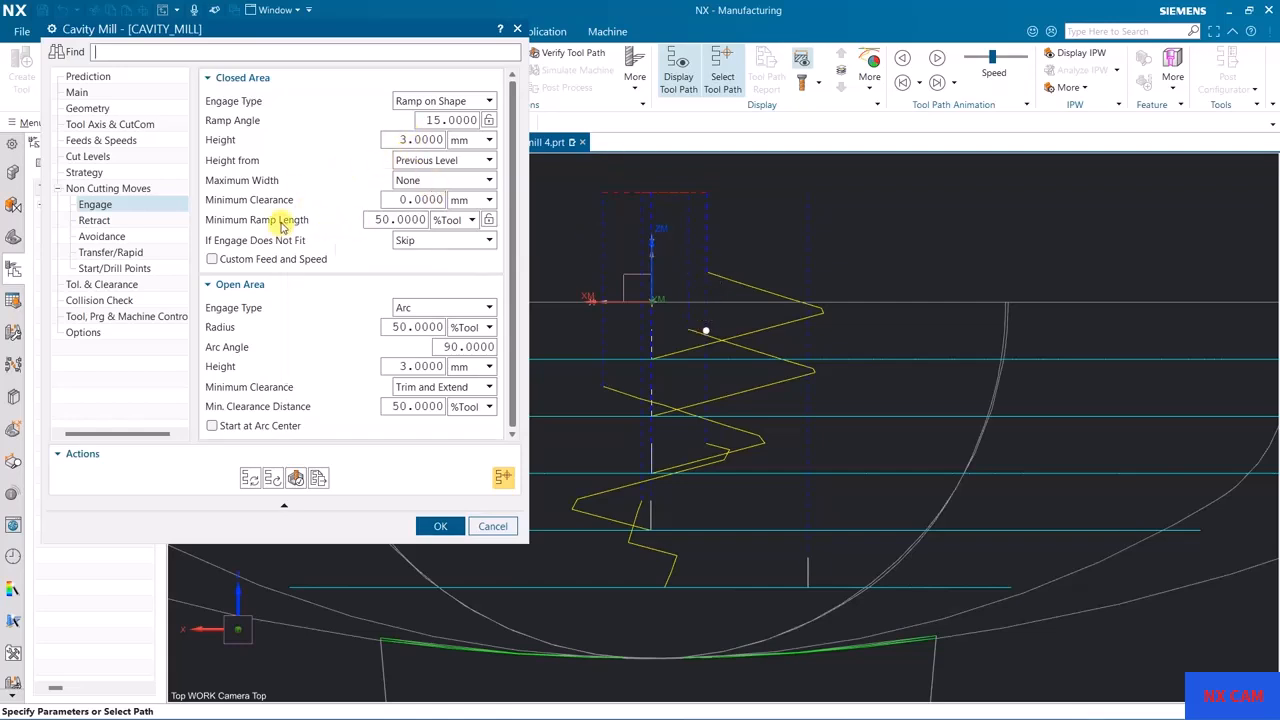
# Step: Set the Ramp on Shape minimum ramp length to 75 %Tool, regenerate the tool path, and inspect the entry ramps
pyautogui.moveTo(284, 224)
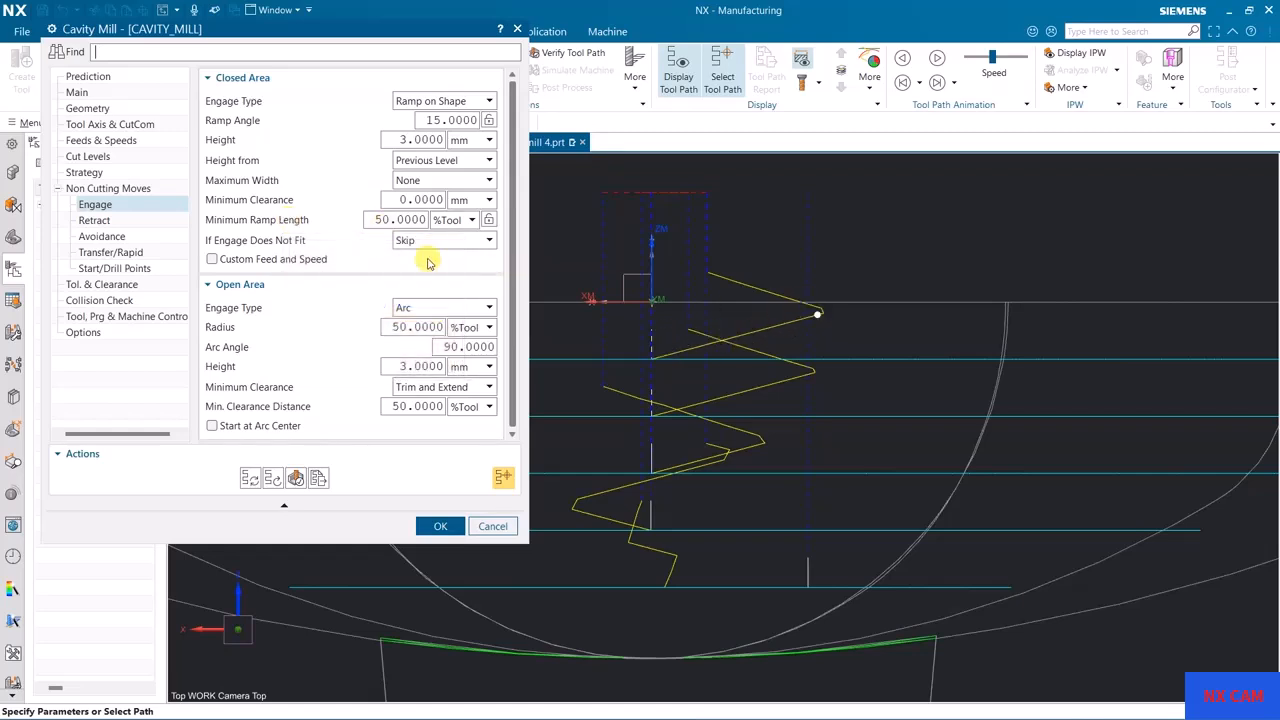
pyautogui.write('75')
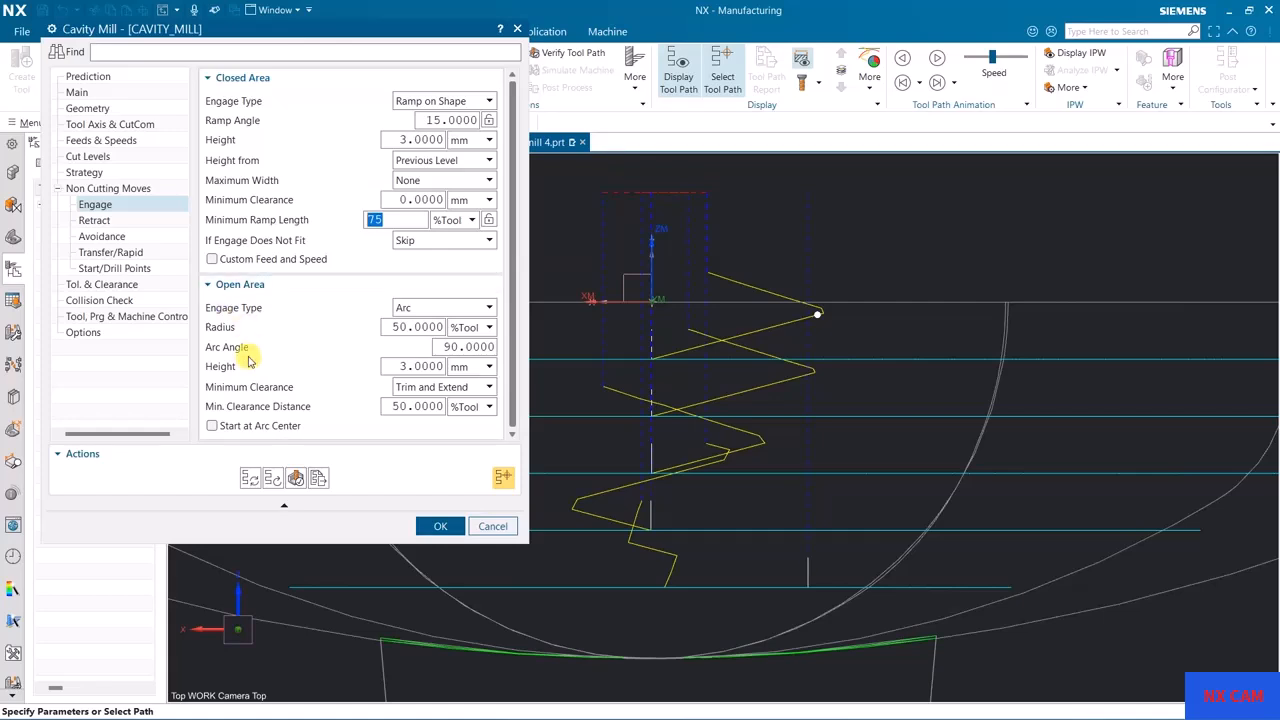
pyautogui.click(250, 478)
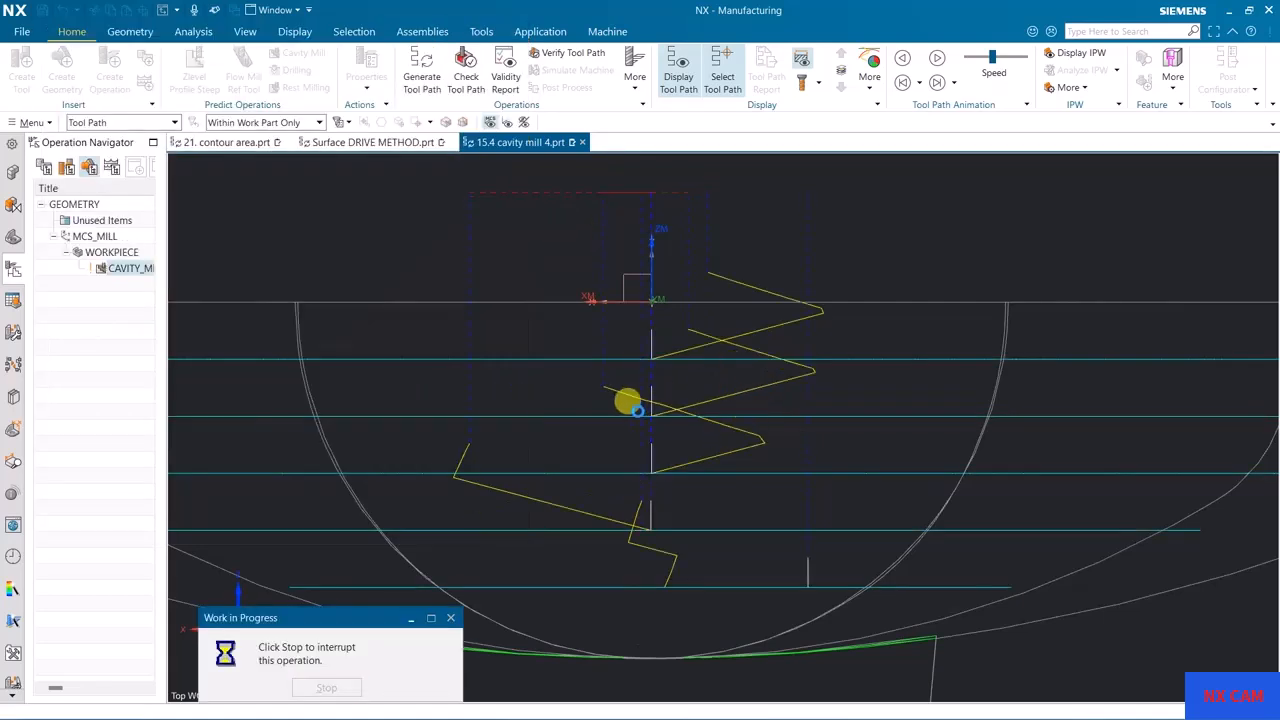
pyautogui.moveTo(669, 366); pyautogui.dragTo(718, 340, button='middle')
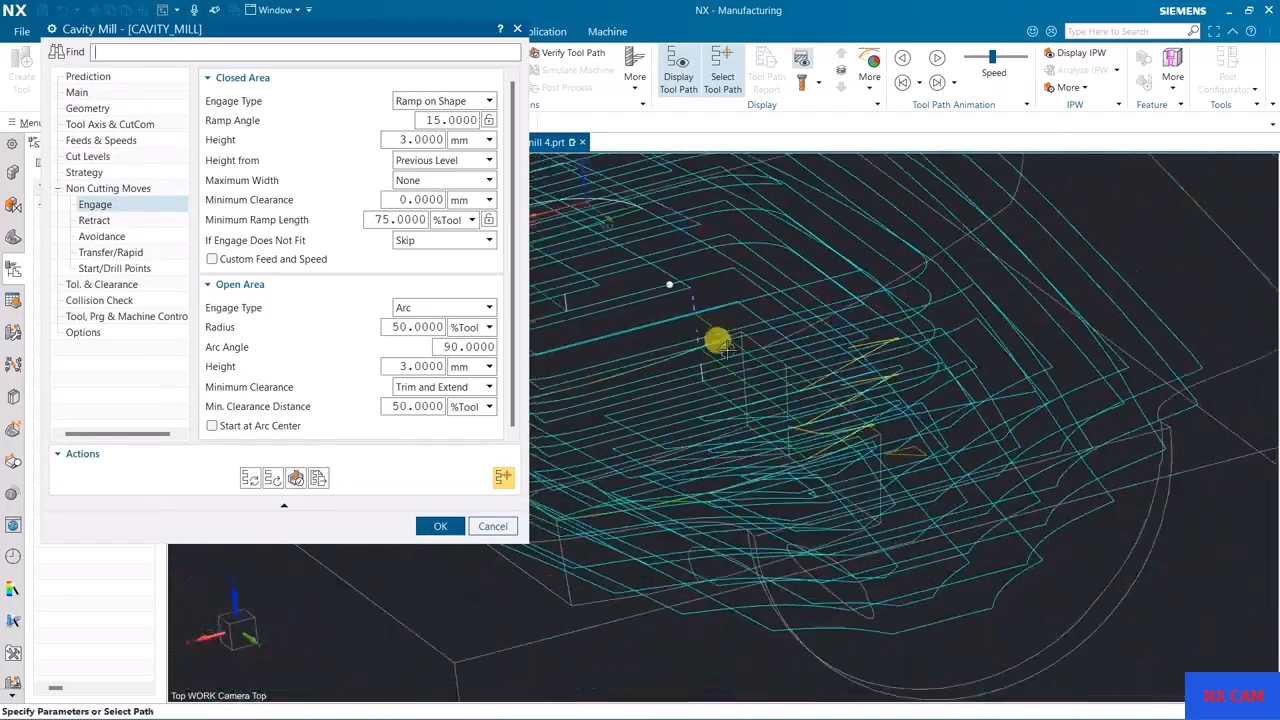
pyautogui.moveTo(809, 400); pyautogui.dragTo(752, 374, button='middle')
# Step: Change the closed-area engage type to Plunge, regenerate the tool path, and inspect the vertical entry moves
pyautogui.click(430, 101)
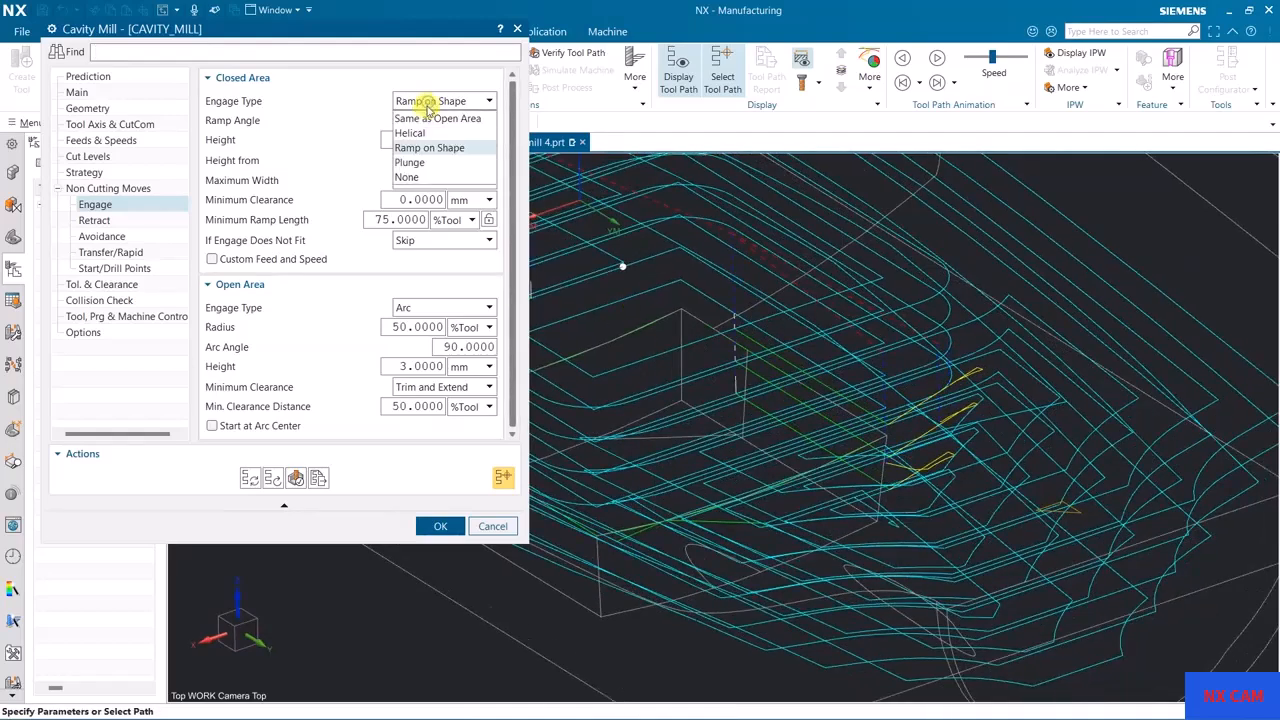
pyautogui.click(424, 161)
pyautogui.scroll(-5, 790, 375)
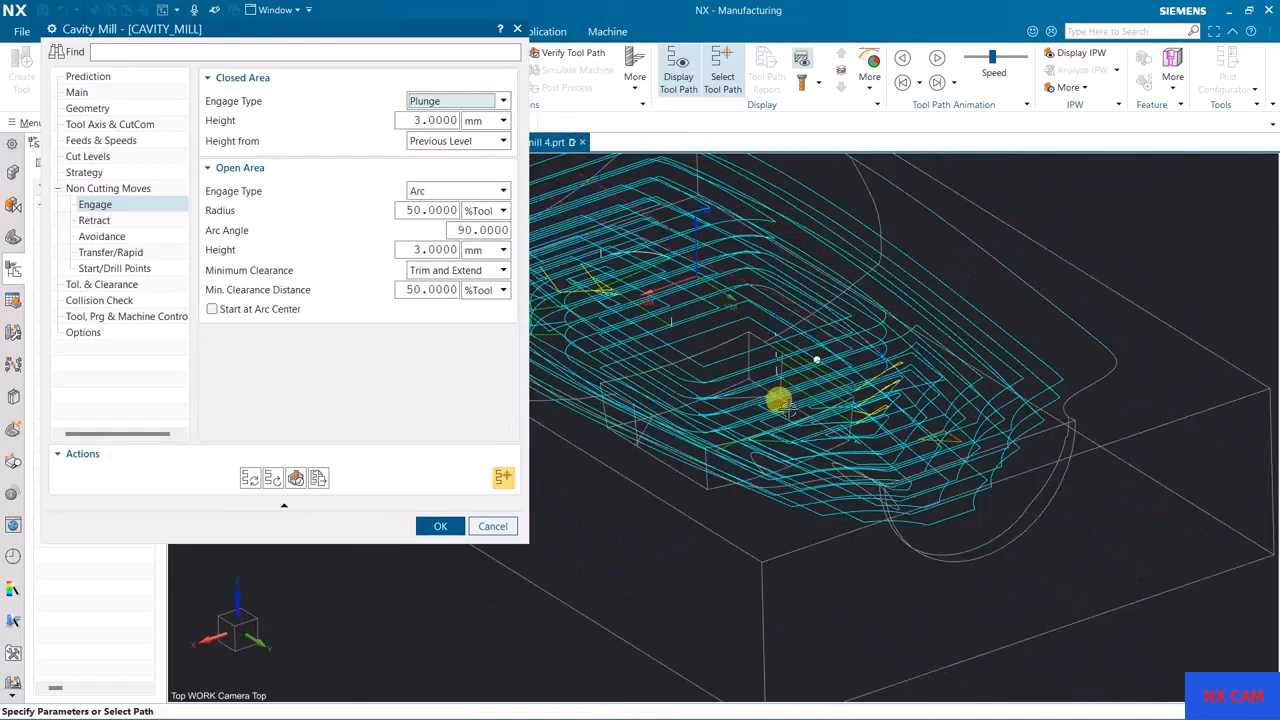
pyautogui.click(250, 478)
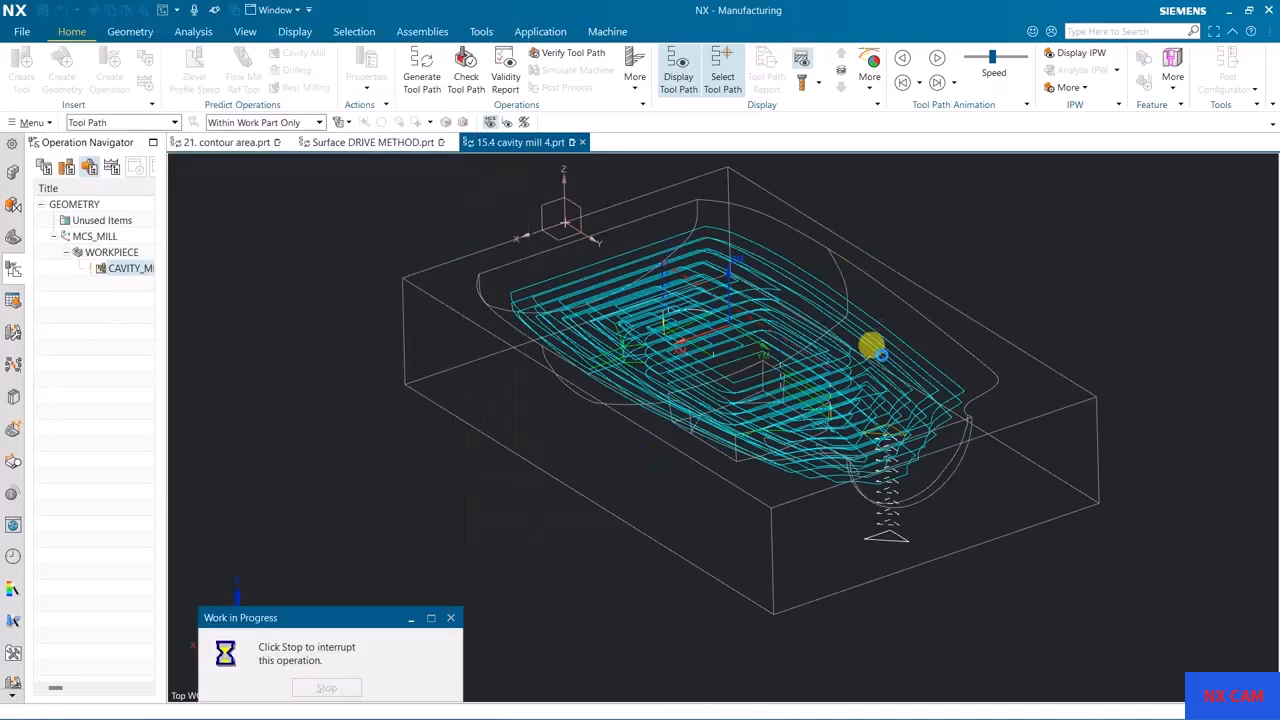
pyautogui.scroll(3, 835, 405)
pyautogui.moveTo(835, 395); pyautogui.dragTo(843, 480, button='middle')
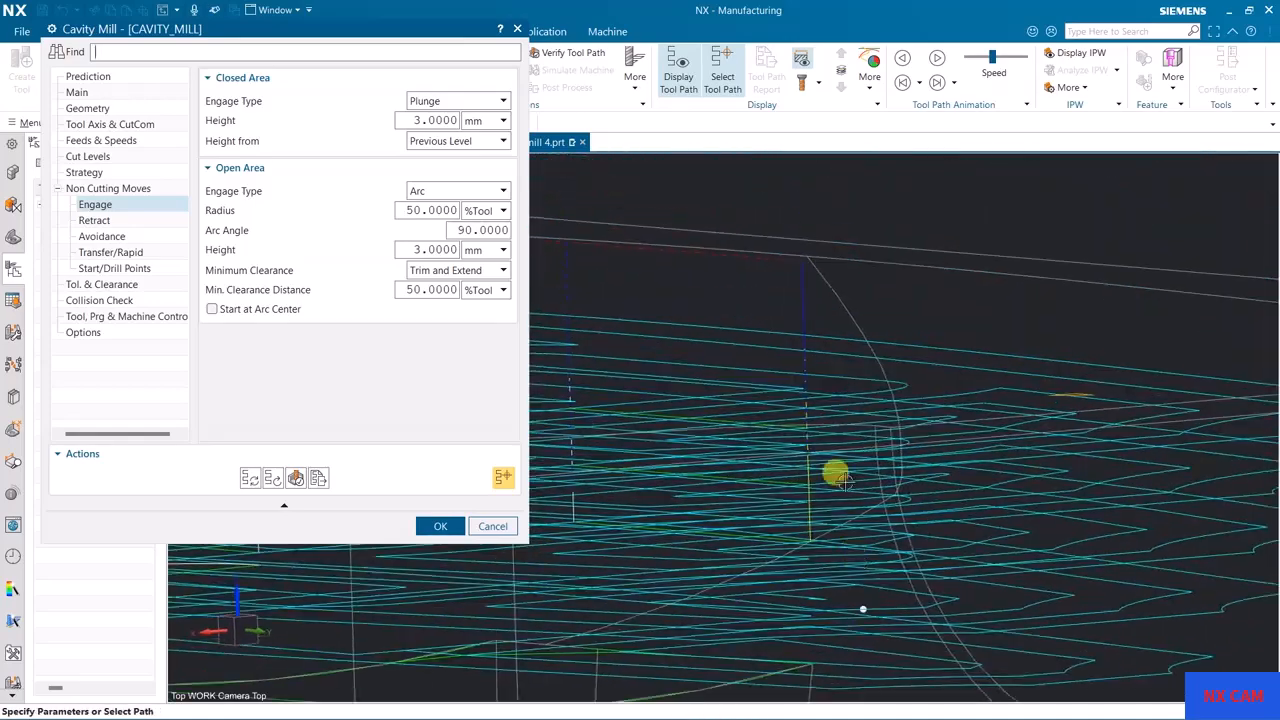
# Step: Verify the plunge engage by stepping the tool forward and back through the first tool path motions
pyautogui.click(296, 479)
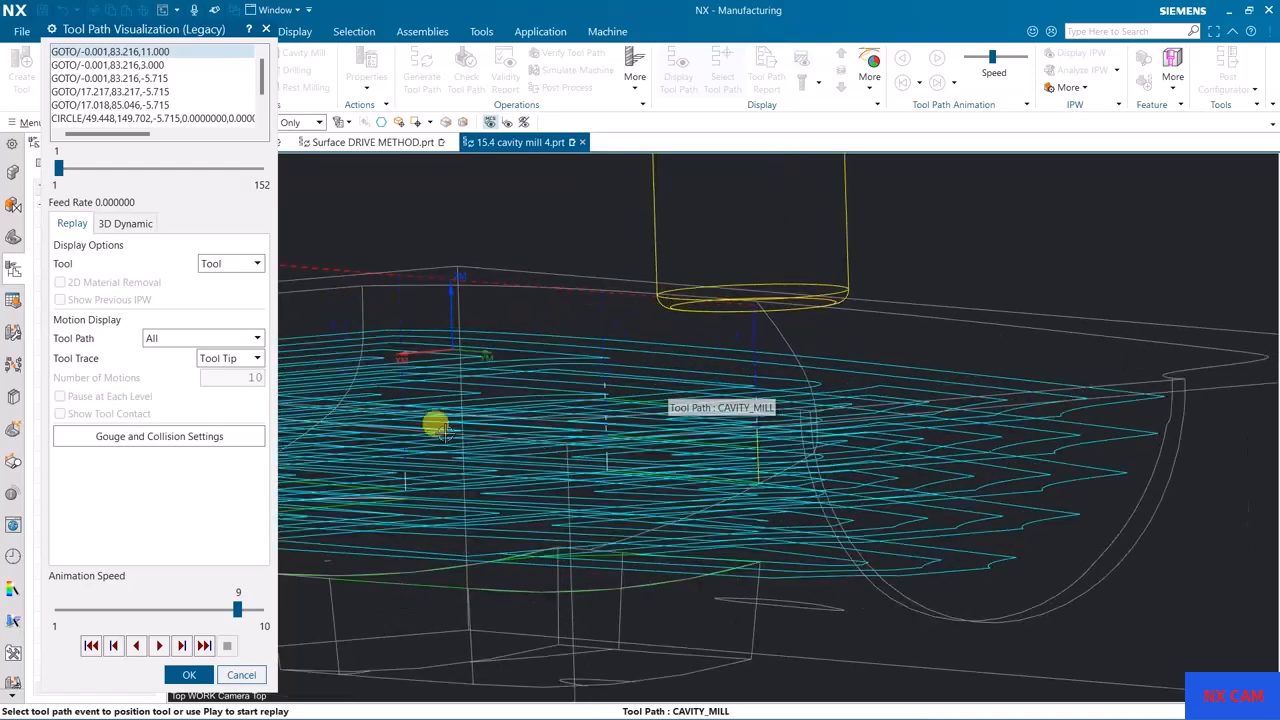
pyautogui.click(182, 646)
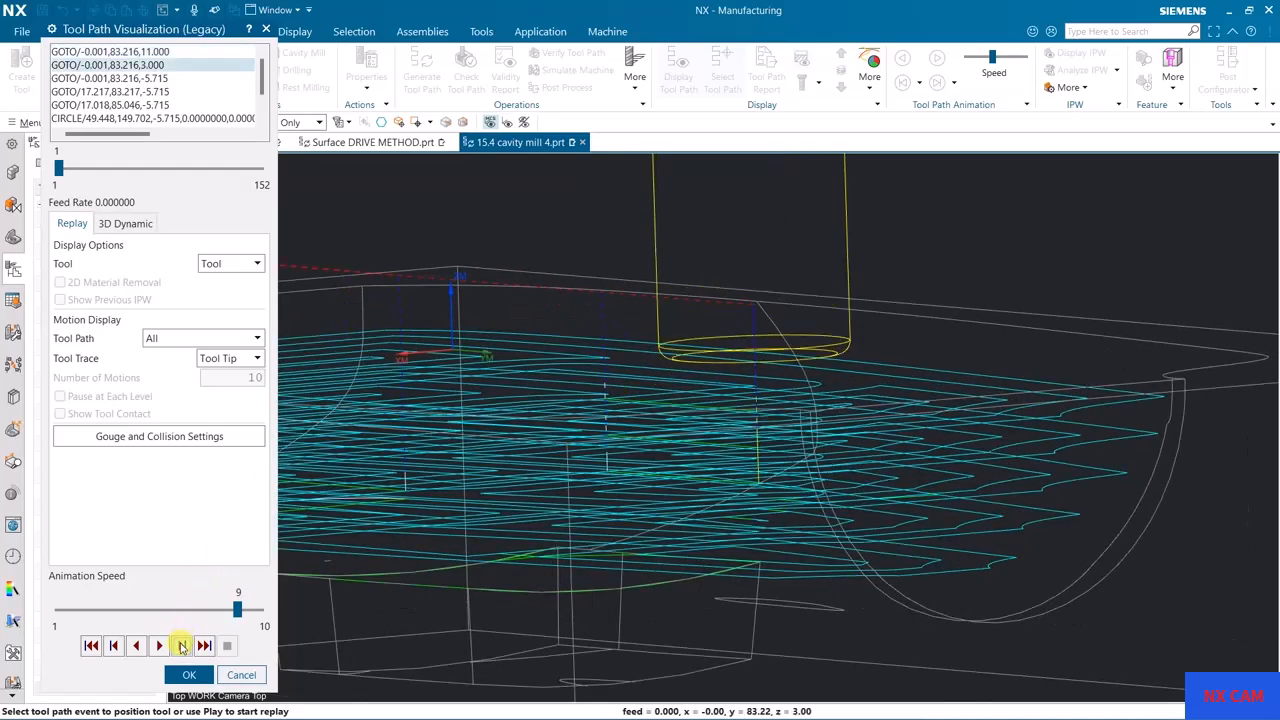
pyautogui.click(182, 646)
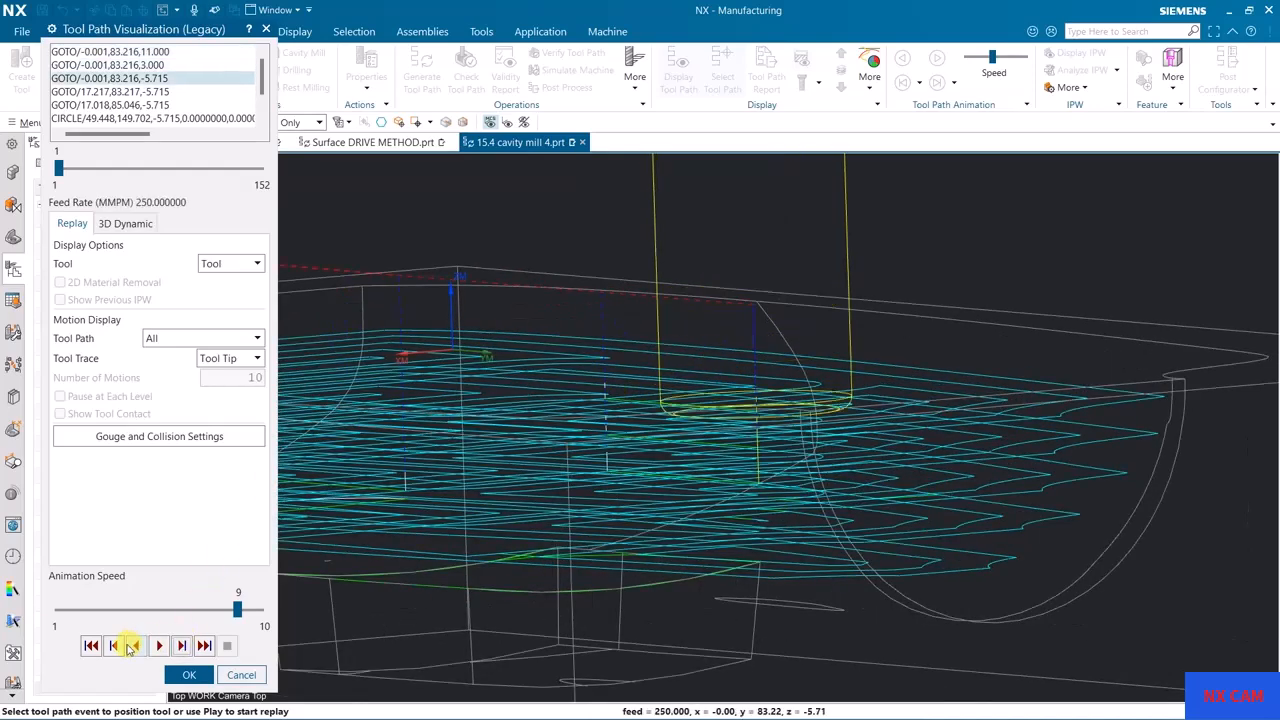
pyautogui.click(131, 646)
pyautogui.click(181, 646)
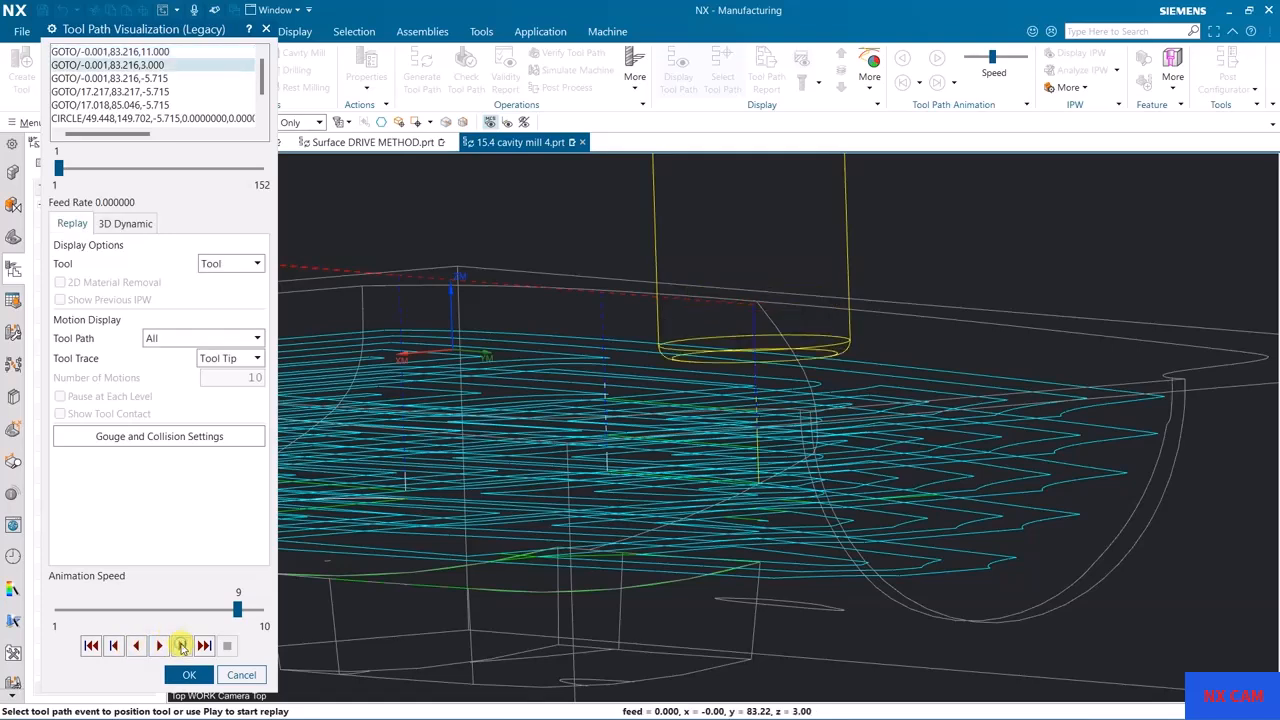
pyautogui.click(181, 646)
pyautogui.click(182, 646)
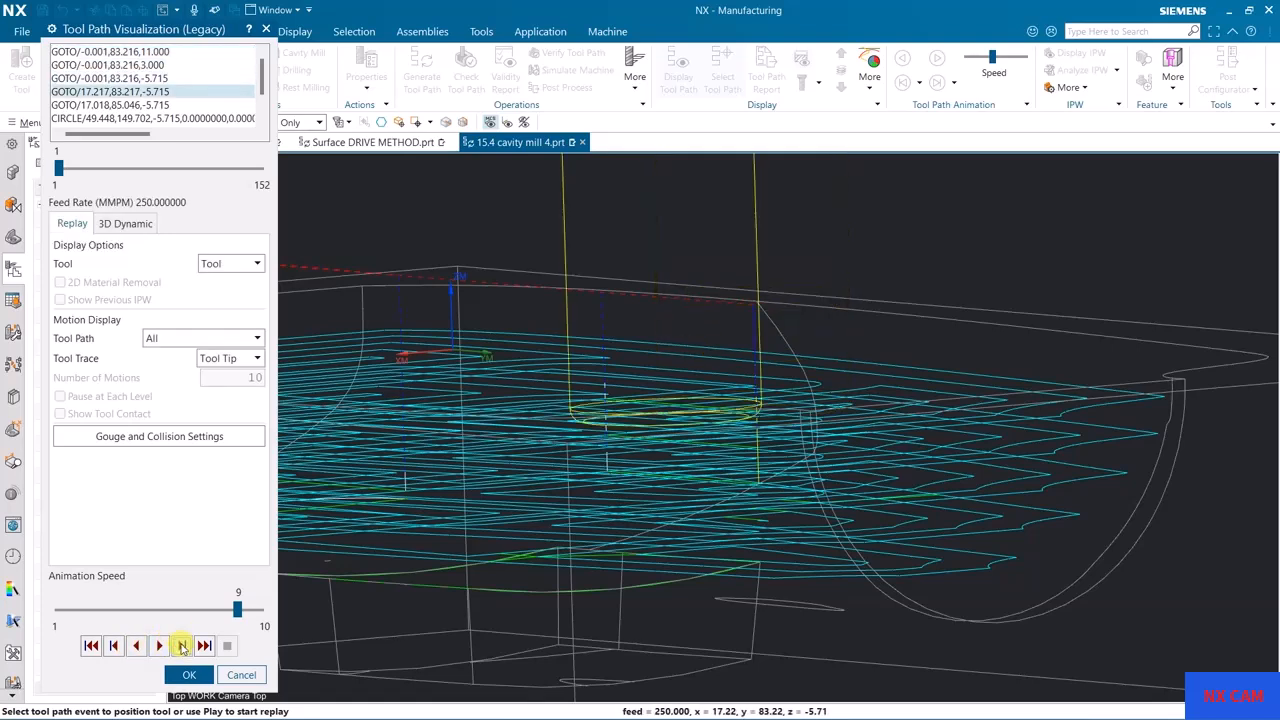
pyautogui.click(182, 646)
pyautogui.click(182, 646)
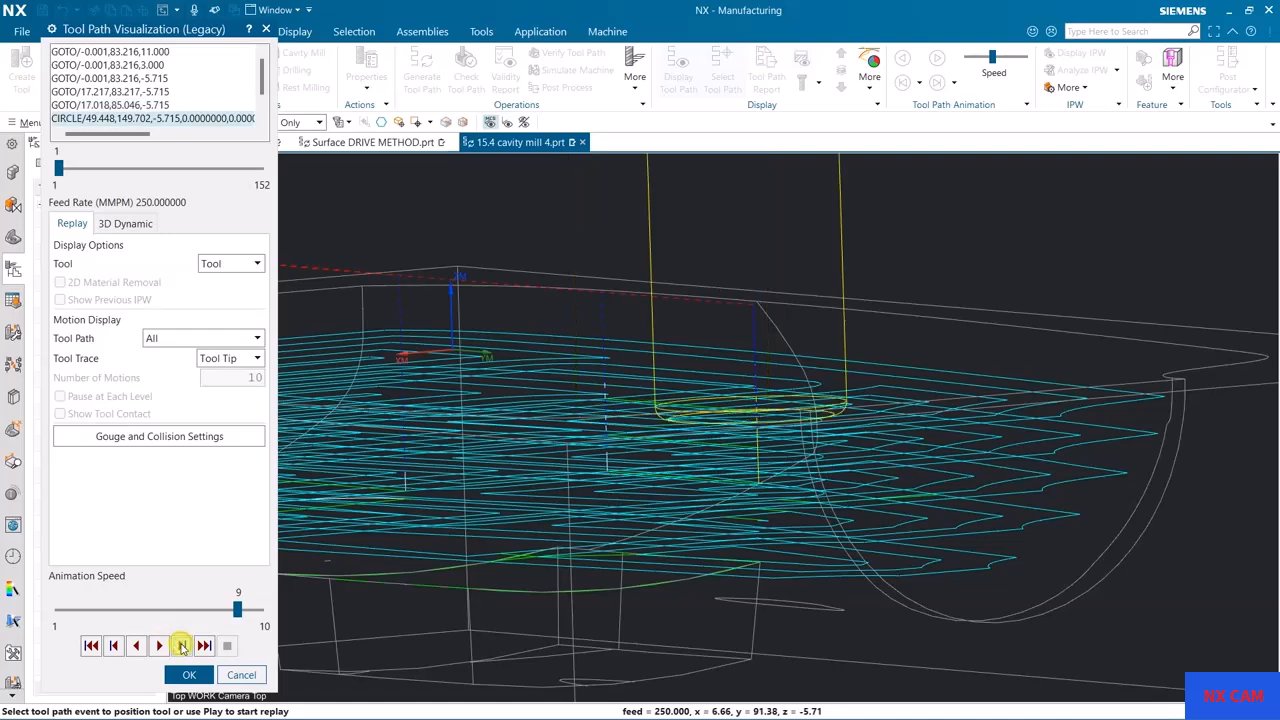
pyautogui.click(187, 674)
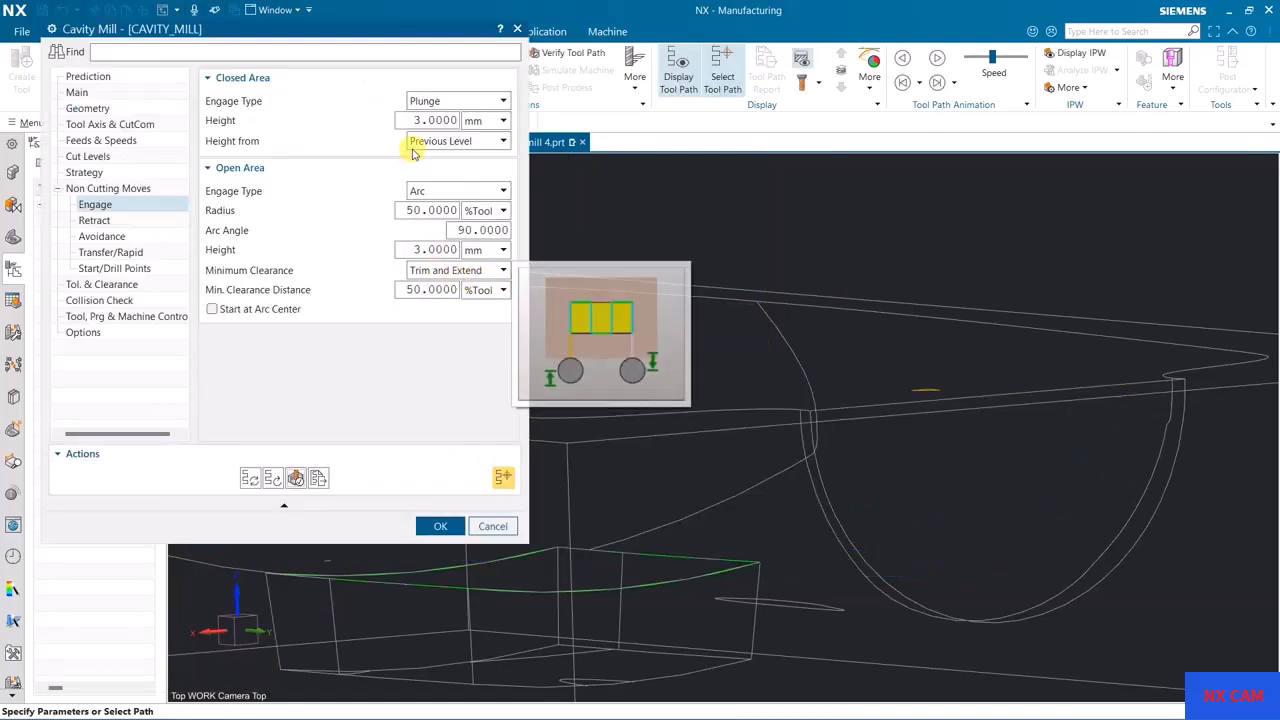
# Step: Change the closed-area engage type to None, regenerate the tool path, and inspect how the tool enters
pyautogui.click(457, 100)
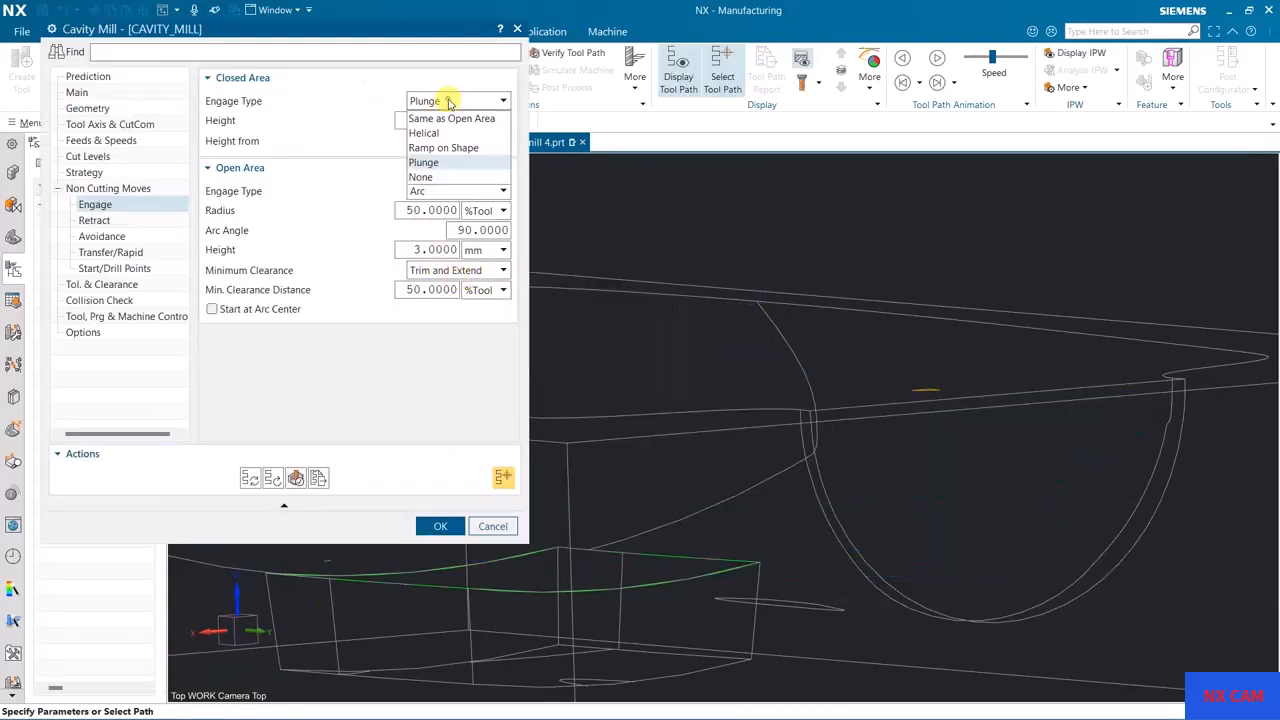
pyautogui.click(445, 177)
pyautogui.click(250, 478)
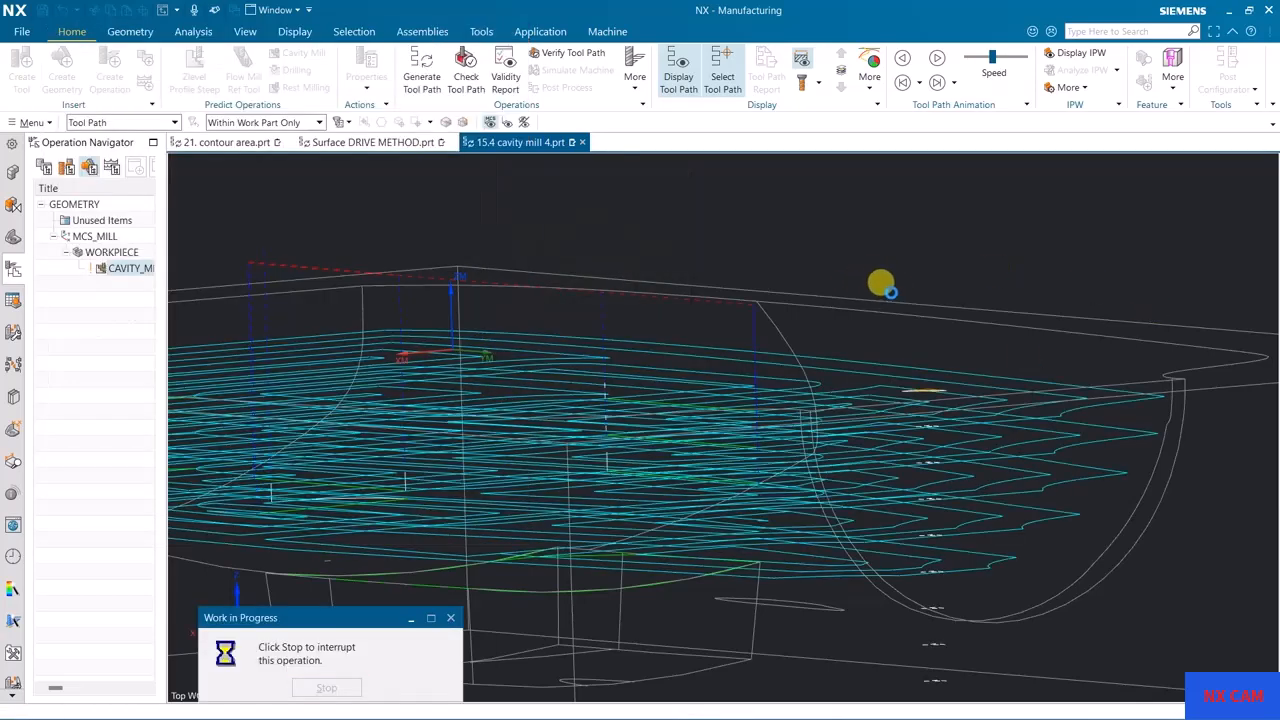
pyautogui.moveTo(849, 254); pyautogui.dragTo(855, 297, button='middle')
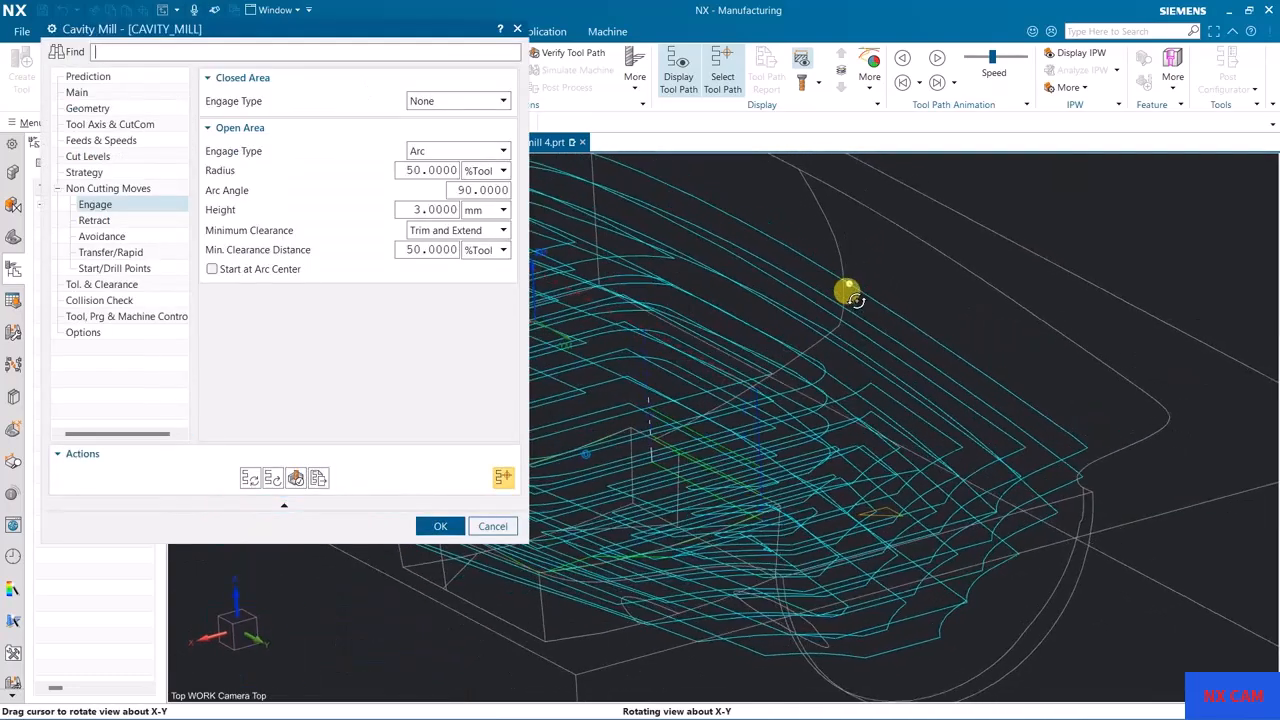
# Step: Review the available engage type options for the closed area and the open area
pyautogui.click(450, 101)
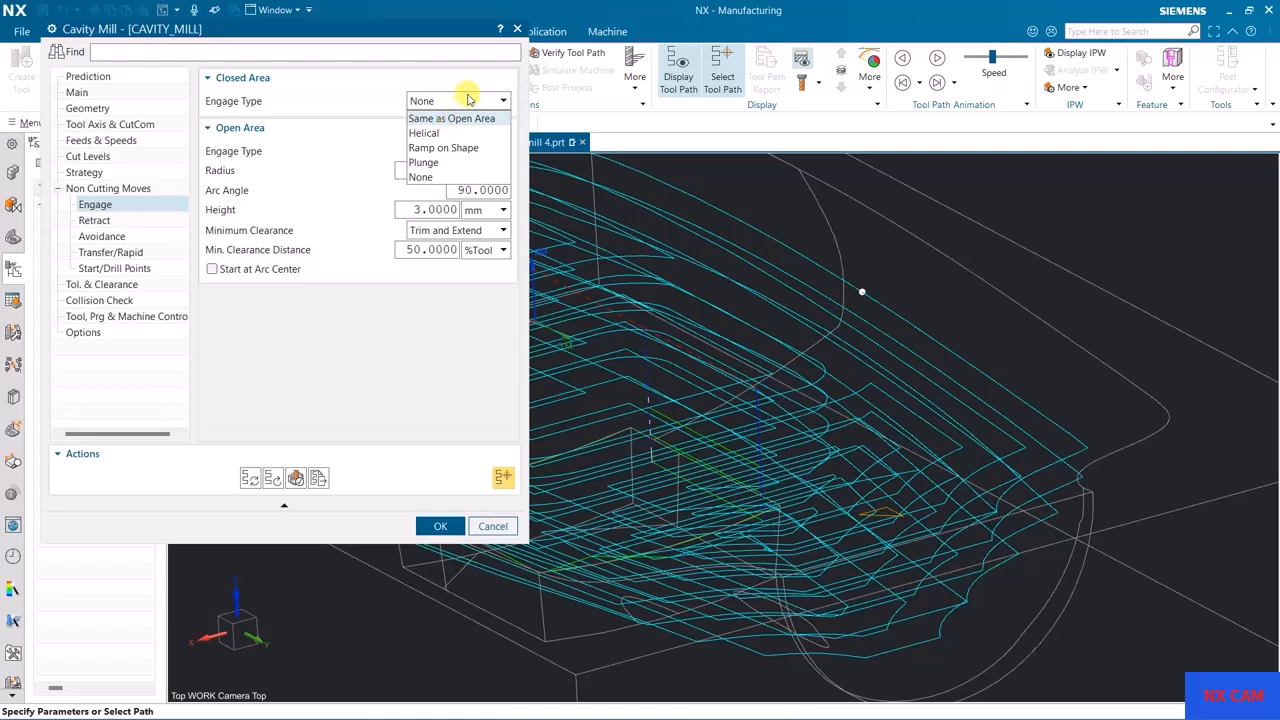
pyautogui.click(466, 97)
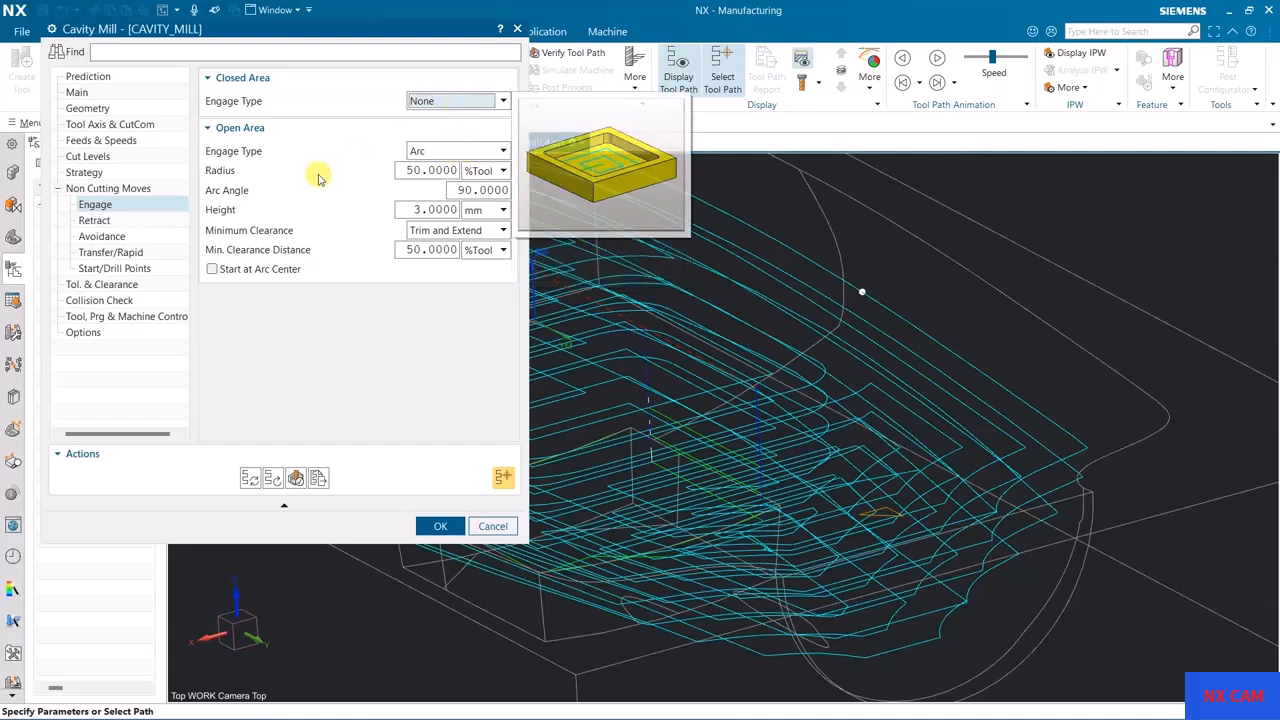
pyautogui.click(441, 104)
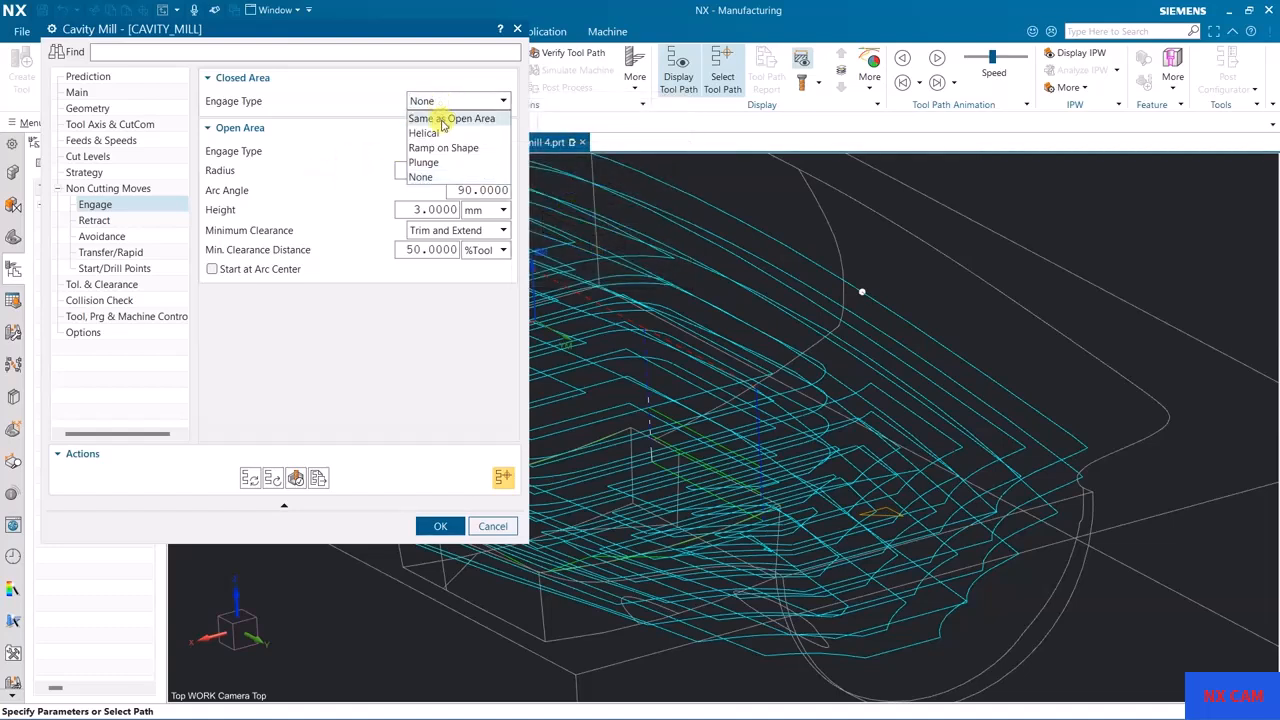
pyautogui.click(452, 101)
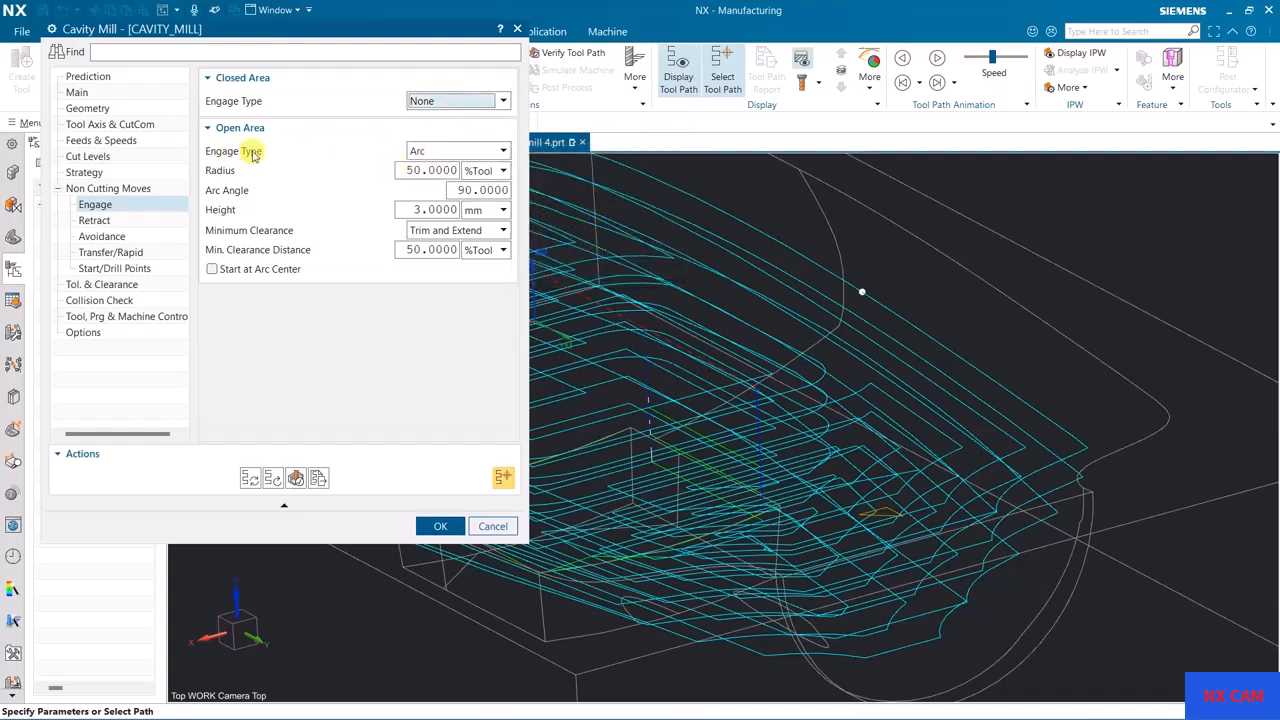
pyautogui.click(451, 158)
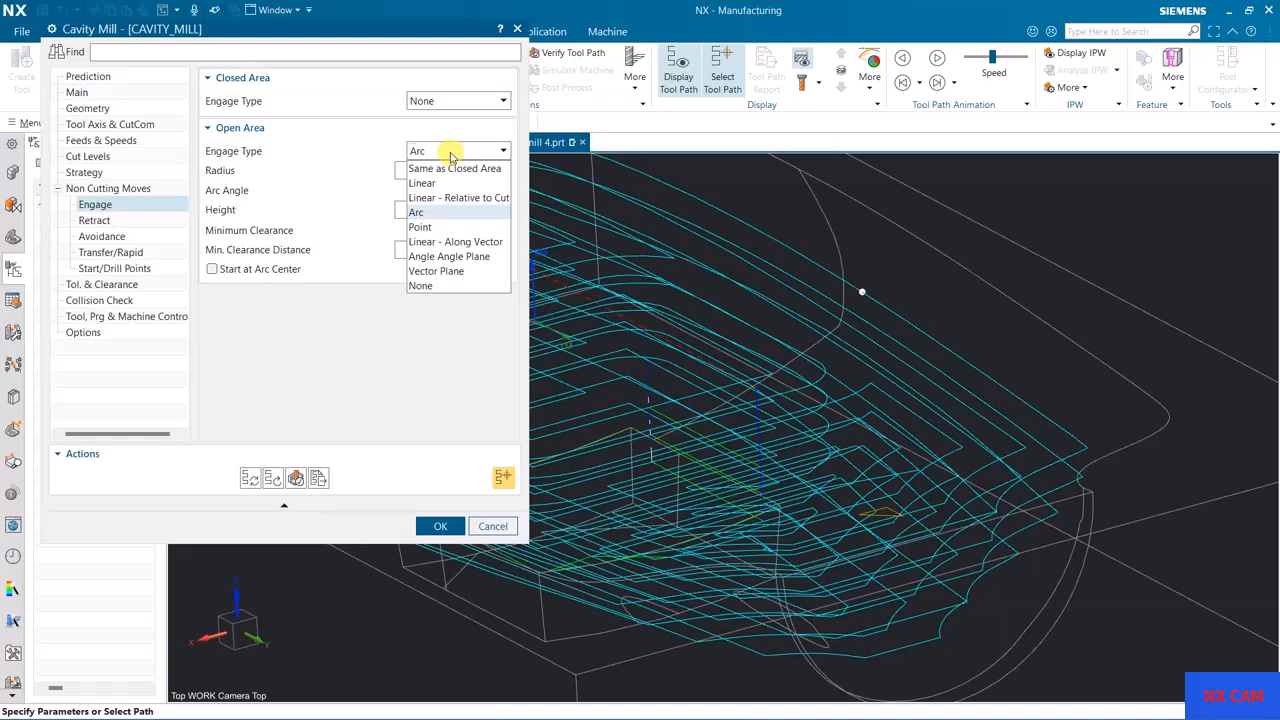
pyautogui.click(451, 156)
# Step: Try to accept the cavity mill operation with a Helical closed-area engage type, and cancel the operation edit
pyautogui.click(446, 103)
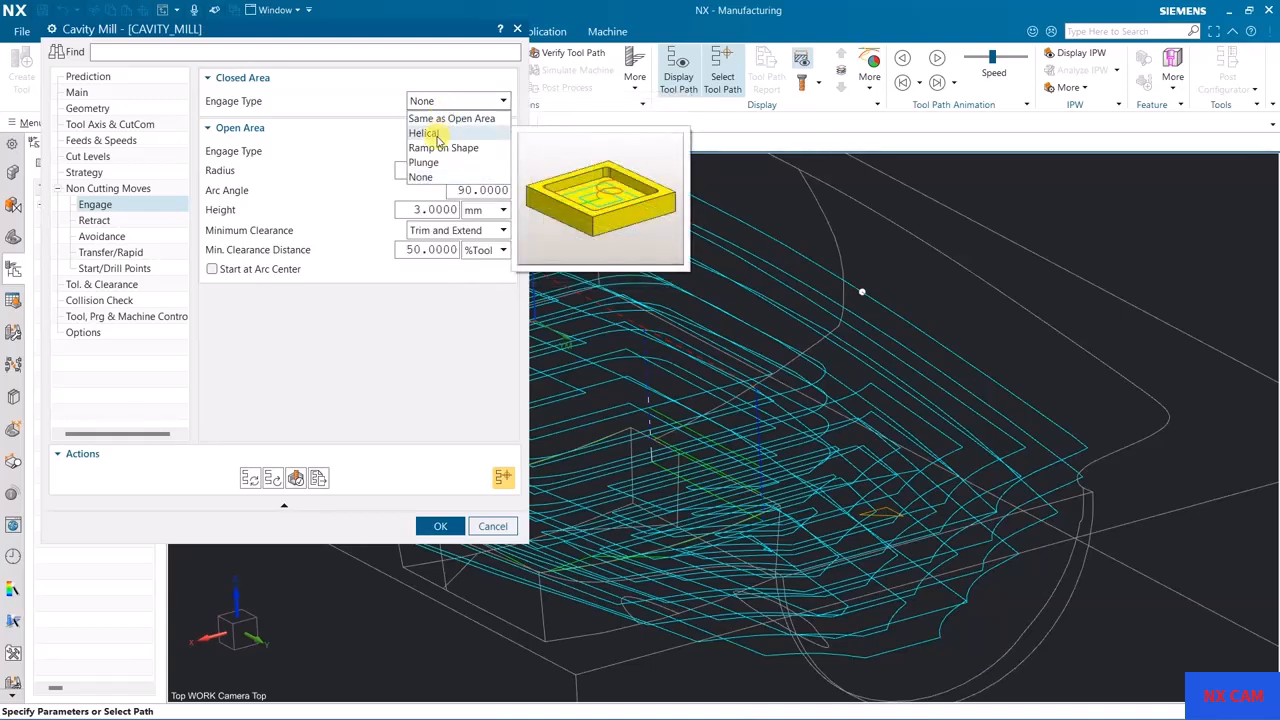
pyautogui.click(428, 133)
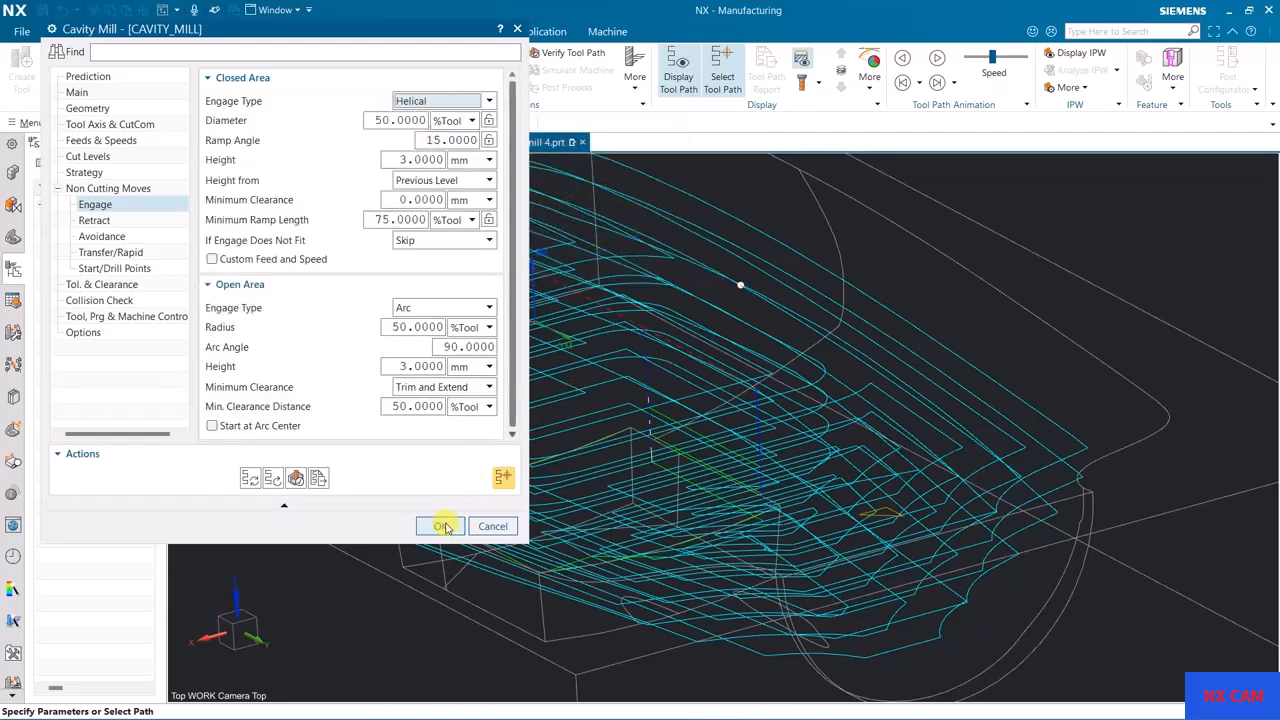
pyautogui.click(443, 526)
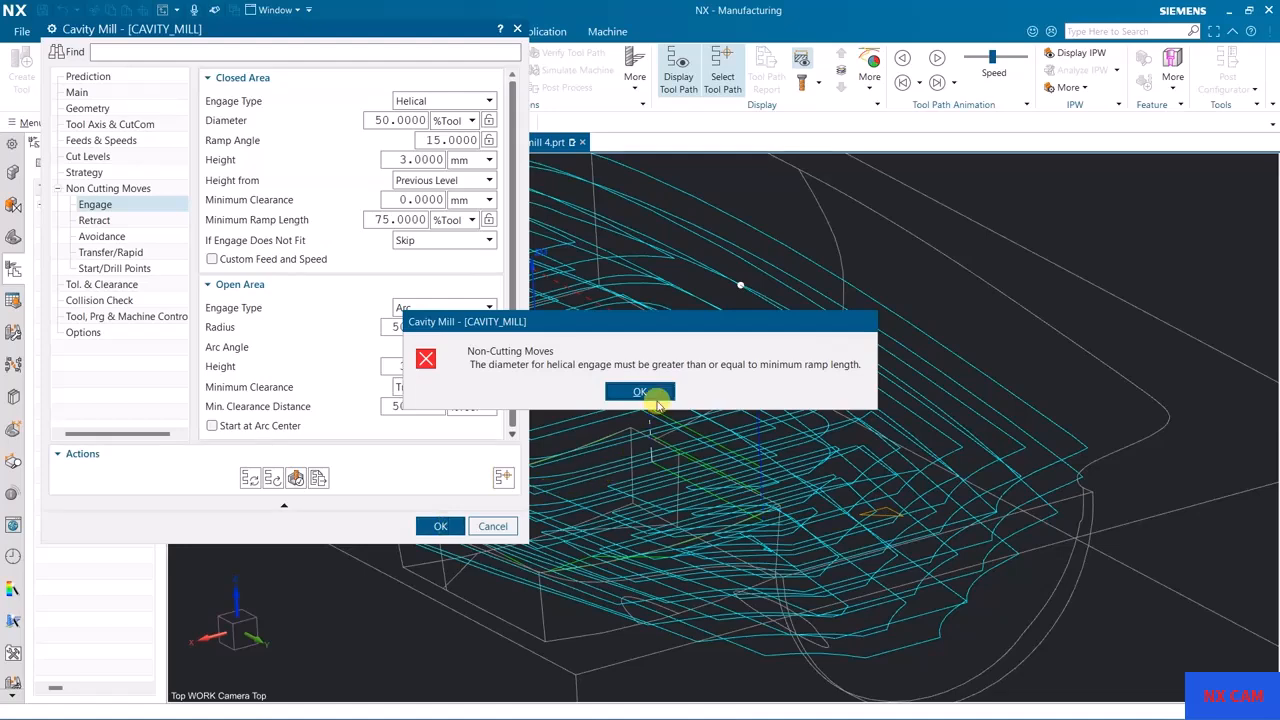
pyautogui.click(640, 391)
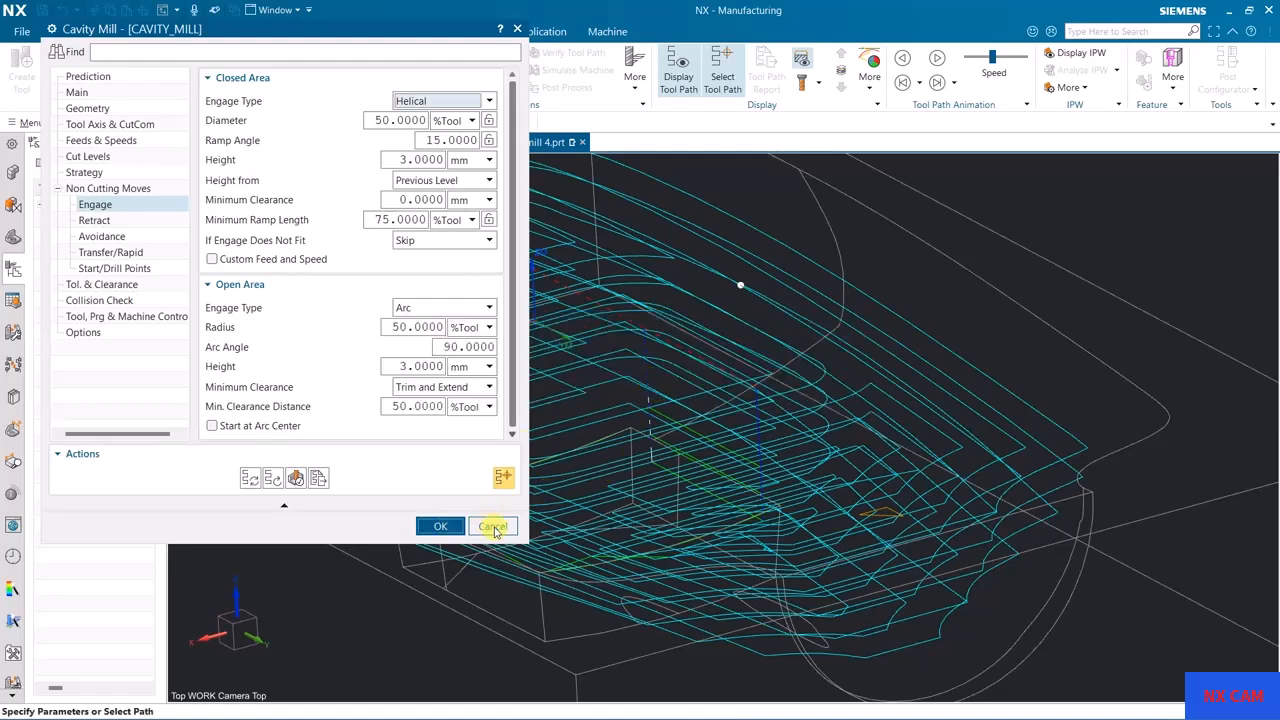
pyautogui.click(493, 527)
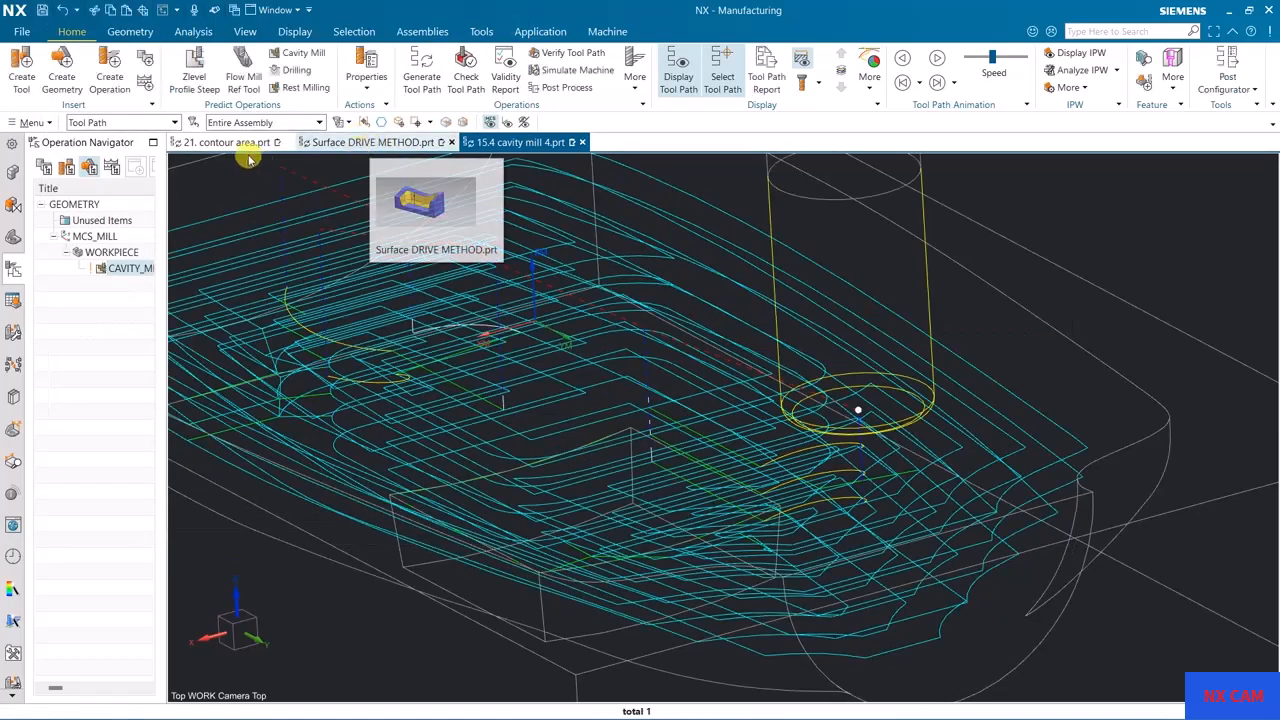
# Step: Switch to the Surface DRIVE METHOD part and open the engage settings of the ZLEVEL_PROFILE_STEEP operation
pyautogui.moveTo(238, 145)
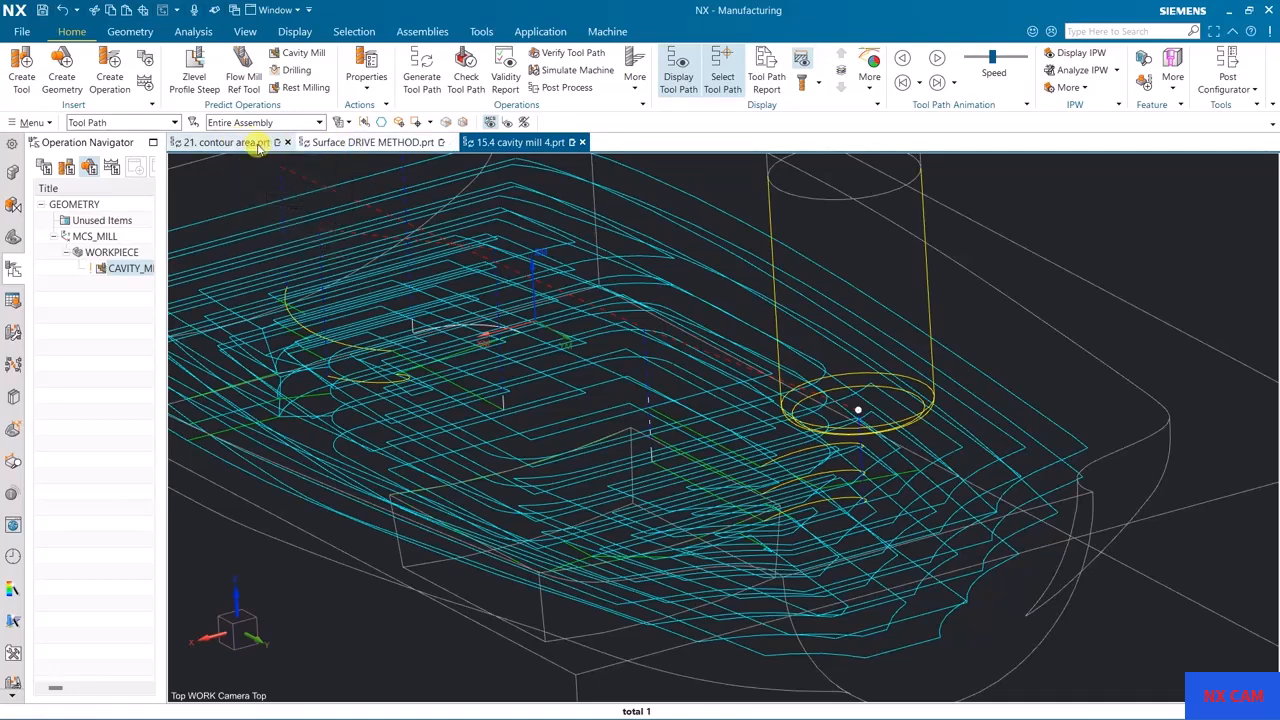
pyautogui.click(385, 147)
pyautogui.scroll(-5, 766, 423)
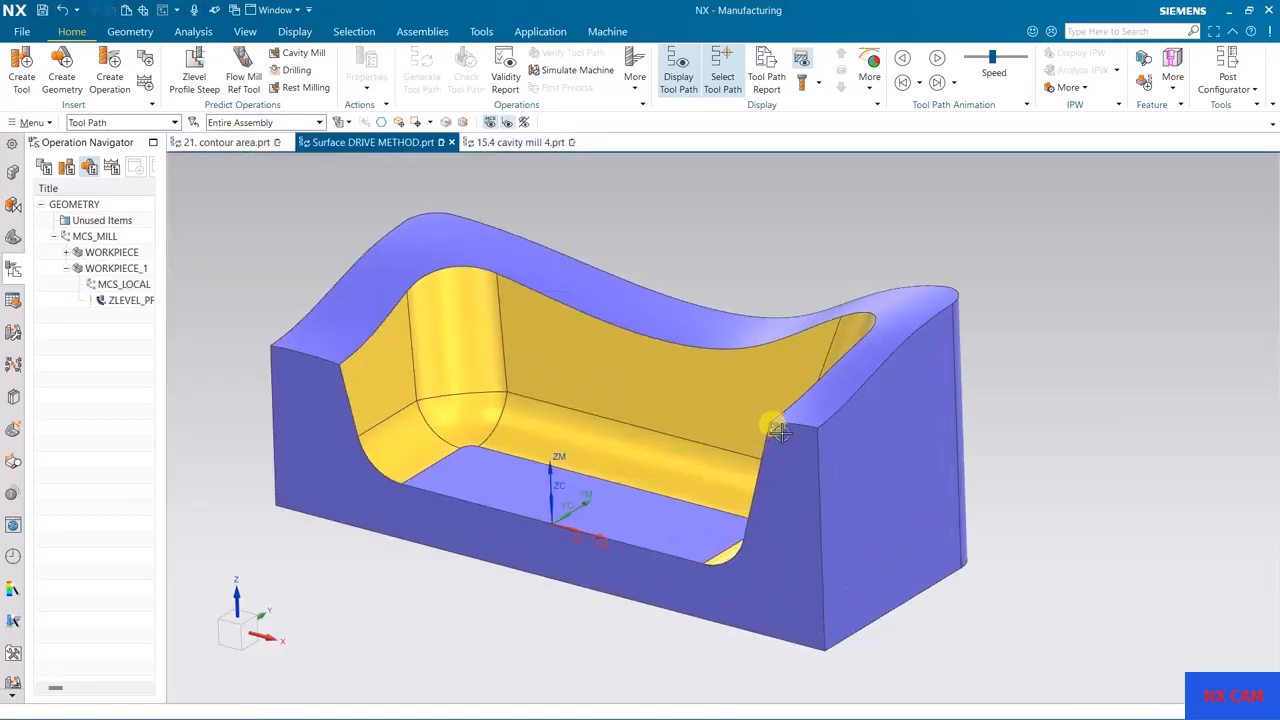
pyautogui.moveTo(666, 443); pyautogui.dragTo(751, 420, button='middle')
pyautogui.scroll(3, 751, 420)
pyautogui.click(130, 300)
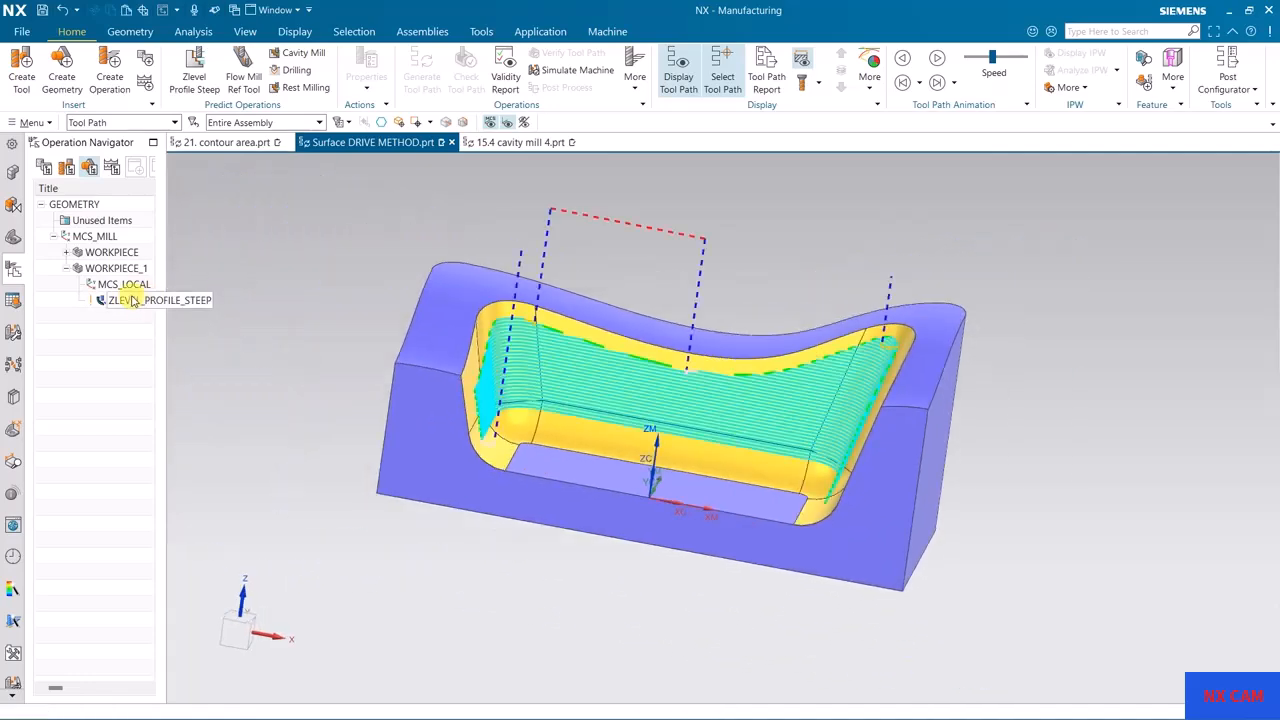
pyautogui.moveTo(690, 419); pyautogui.dragTo(864, 404, button='middle')
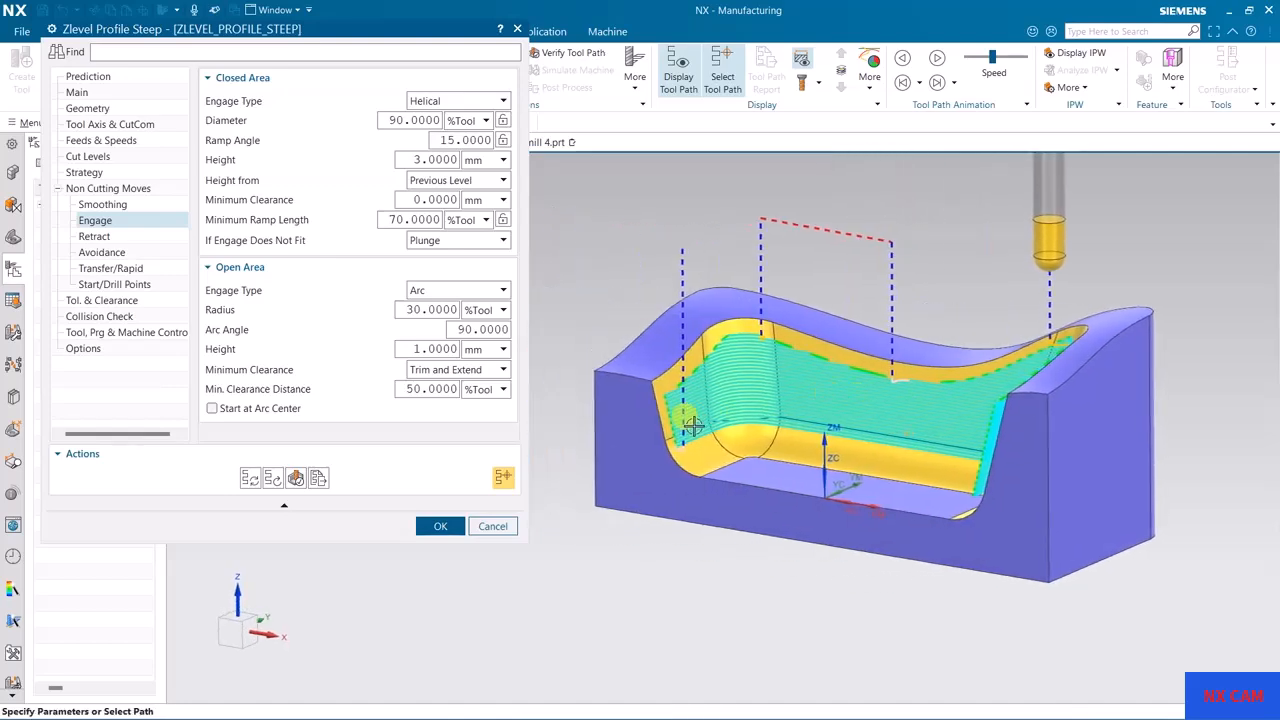
# Step: Set the graphics background to Dark Gray and examine the open-area arc engage into the steep wall tool path
pyautogui.moveTo(758, 437); pyautogui.dragTo(600, 238, button='middle')
pyautogui.rightClick(600, 238)
pyautogui.moveTo(720, 494)
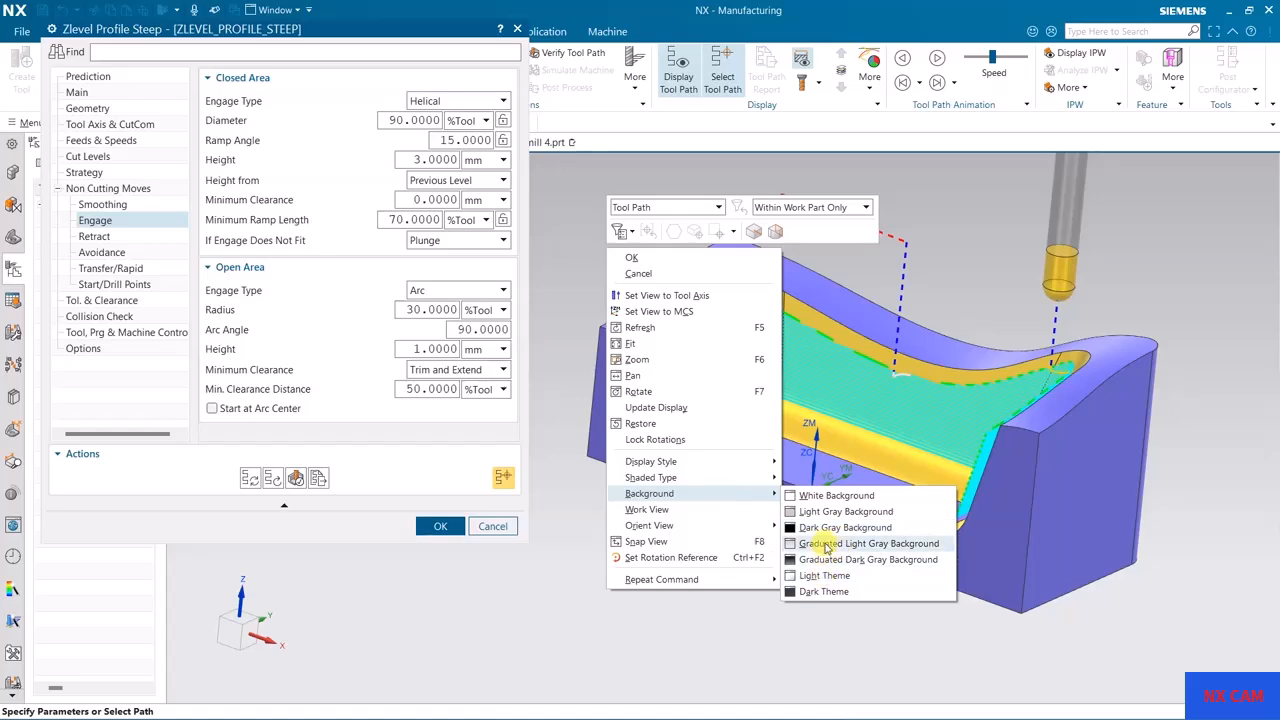
pyautogui.click(829, 535)
pyautogui.moveTo(829, 530); pyautogui.dragTo(1046, 374, button='middle')
pyautogui.scroll(5, 893, 362)
pyautogui.scroll(-5, 900, 360)
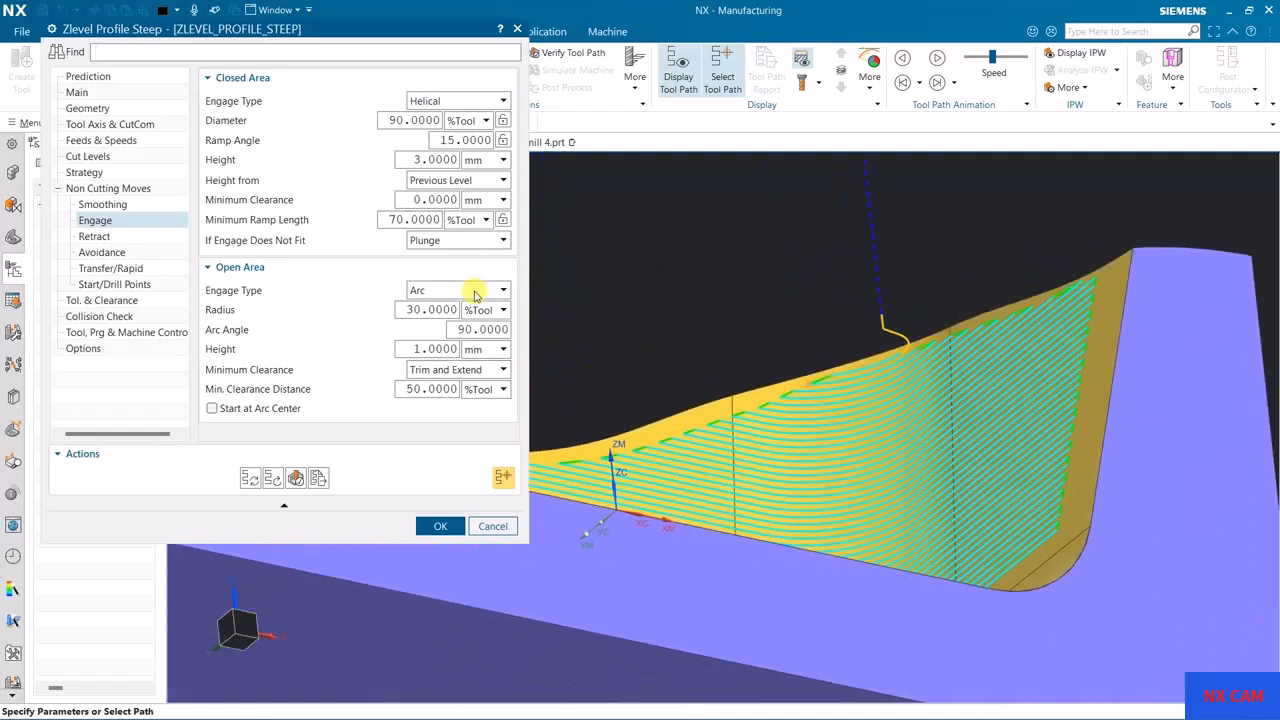
pyautogui.moveTo(472, 296)
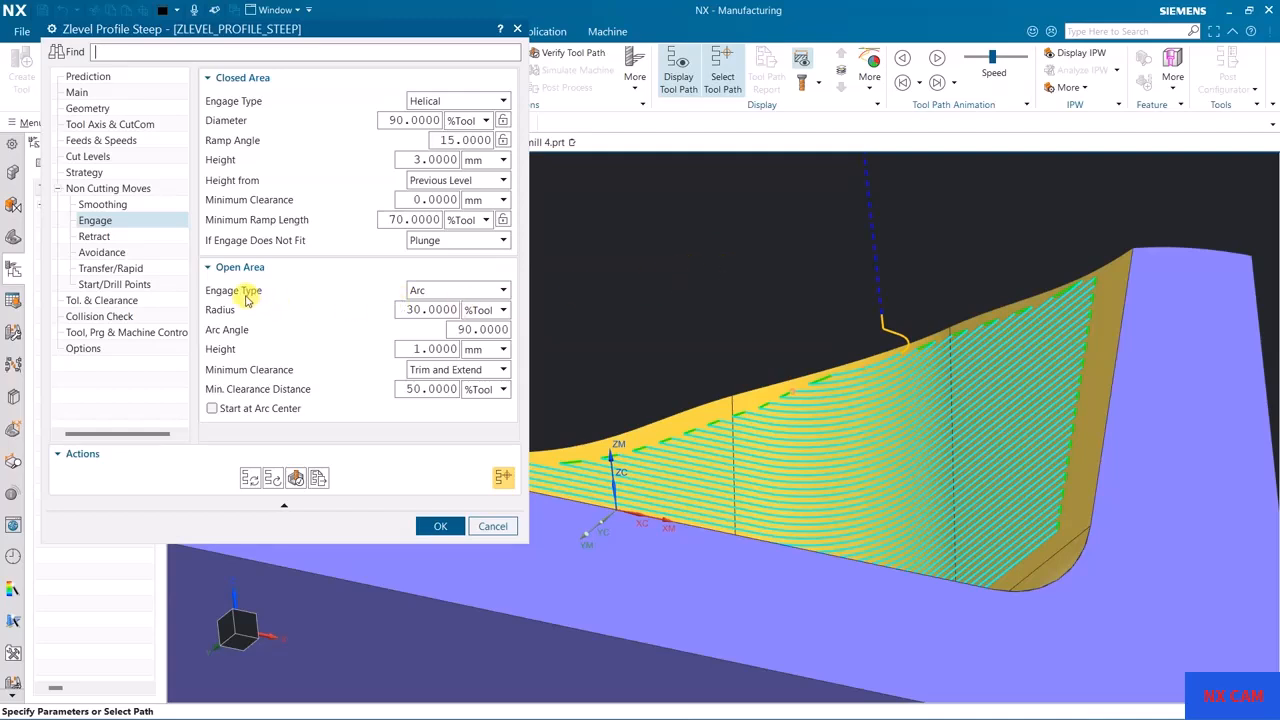
# Step: Set the open-area arc engage radius to 45 %Tool and regenerate the Z-level profile steep tool path
pyautogui.moveTo(229, 313)
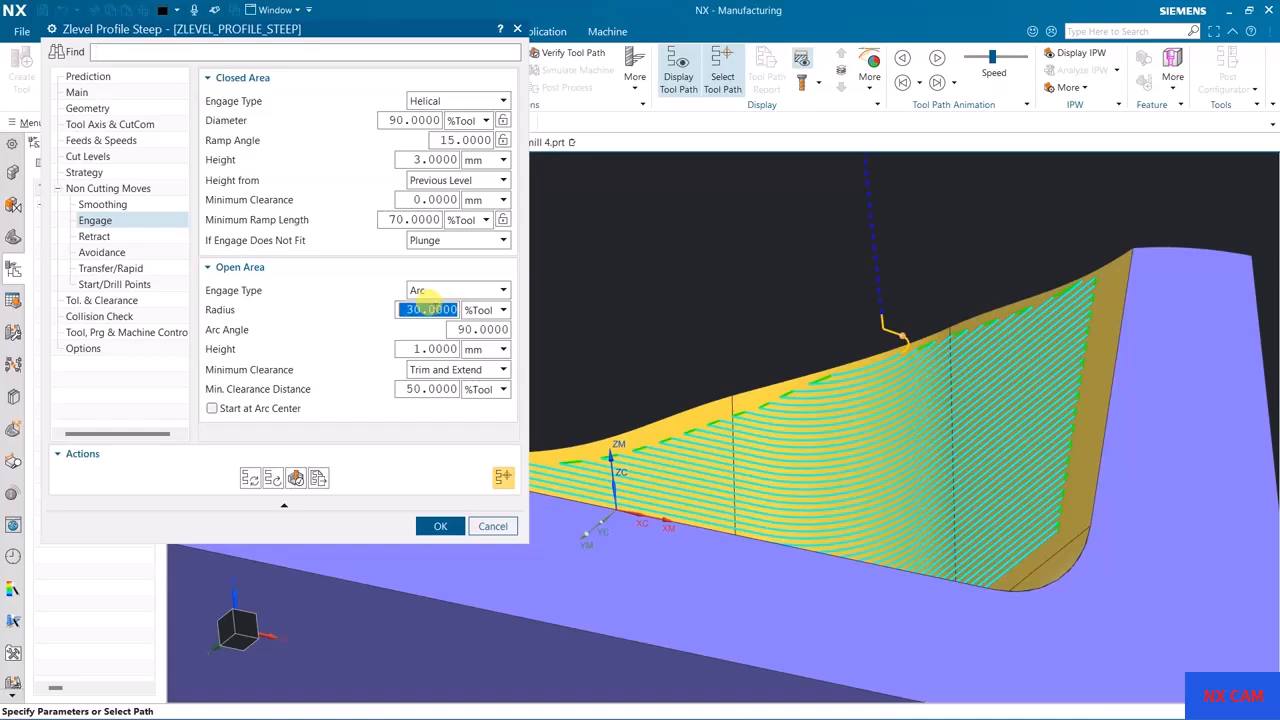
pyautogui.click(250, 478)
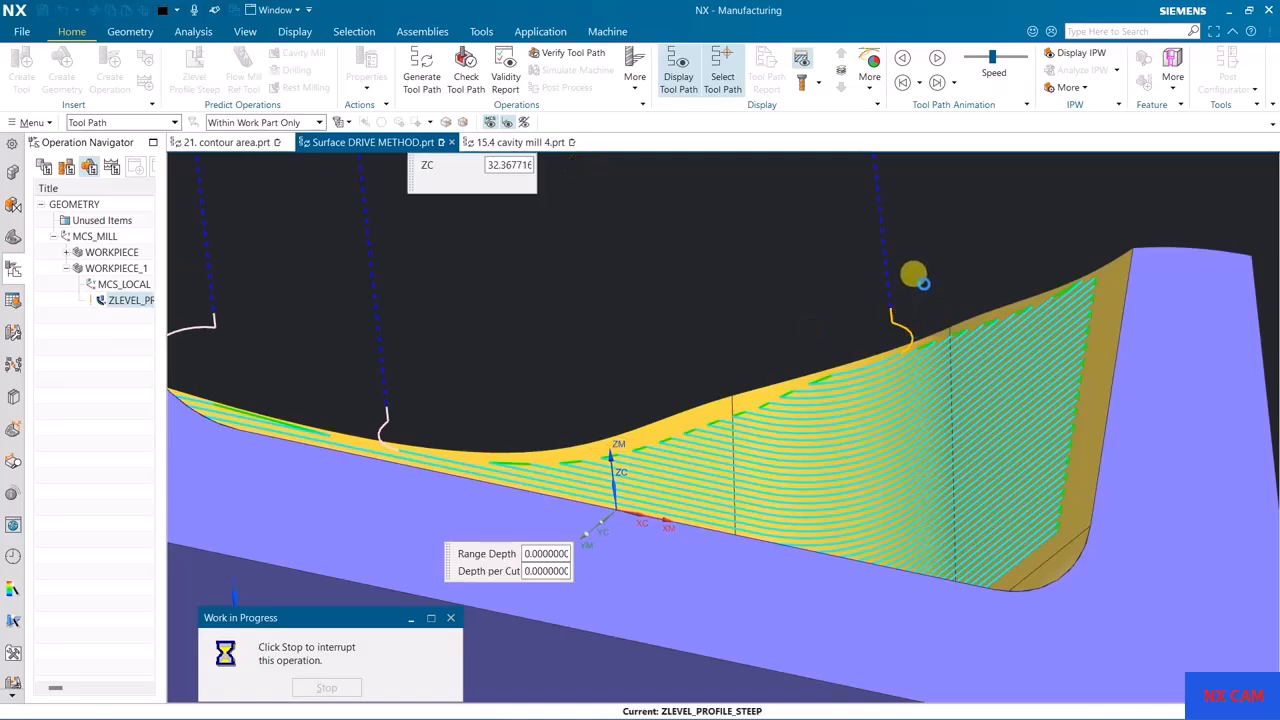
pyautogui.moveTo(928, 257); pyautogui.dragTo(1005, 270, button='middle')
pyautogui.moveTo(1028, 224); pyautogui.dragTo(1048, 247, button='right')
pyautogui.moveTo(1018, 271); pyautogui.dragTo(993, 257, button='middle')
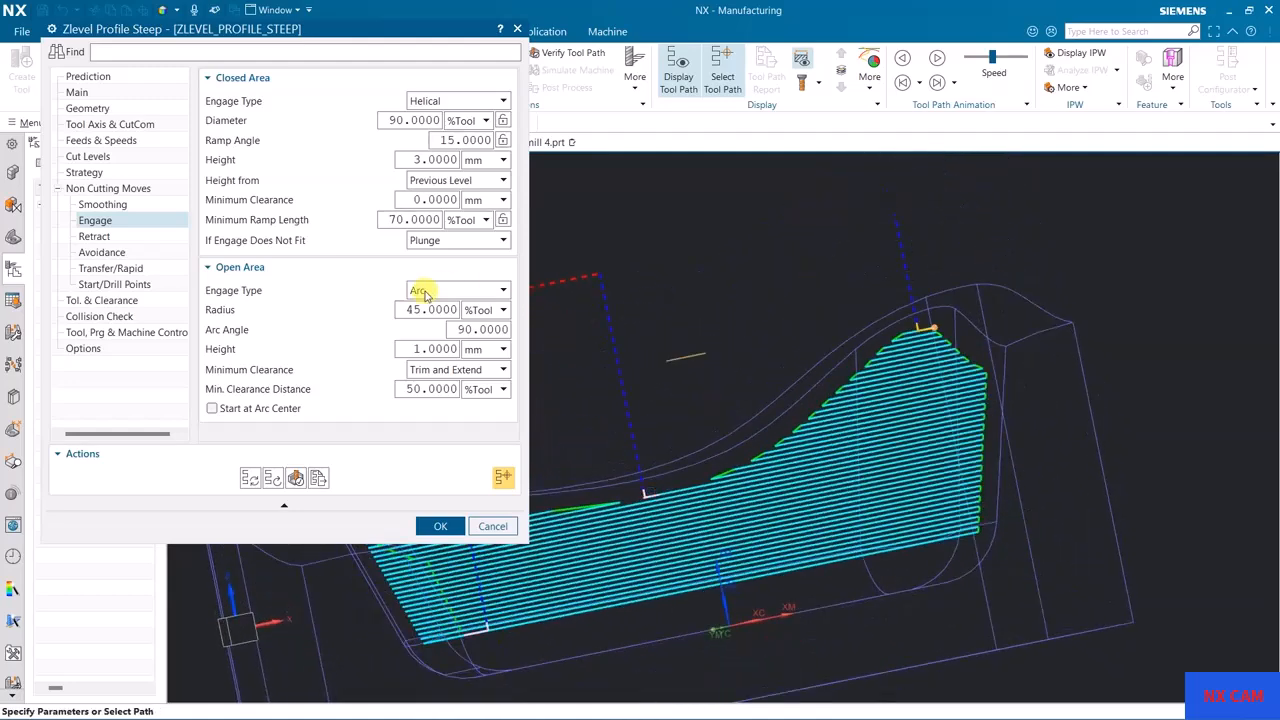
# Step: Examine the regenerated arc engage move against the open-area arc angle, height and minimum clearance distance settings
pyautogui.moveTo(230, 337)
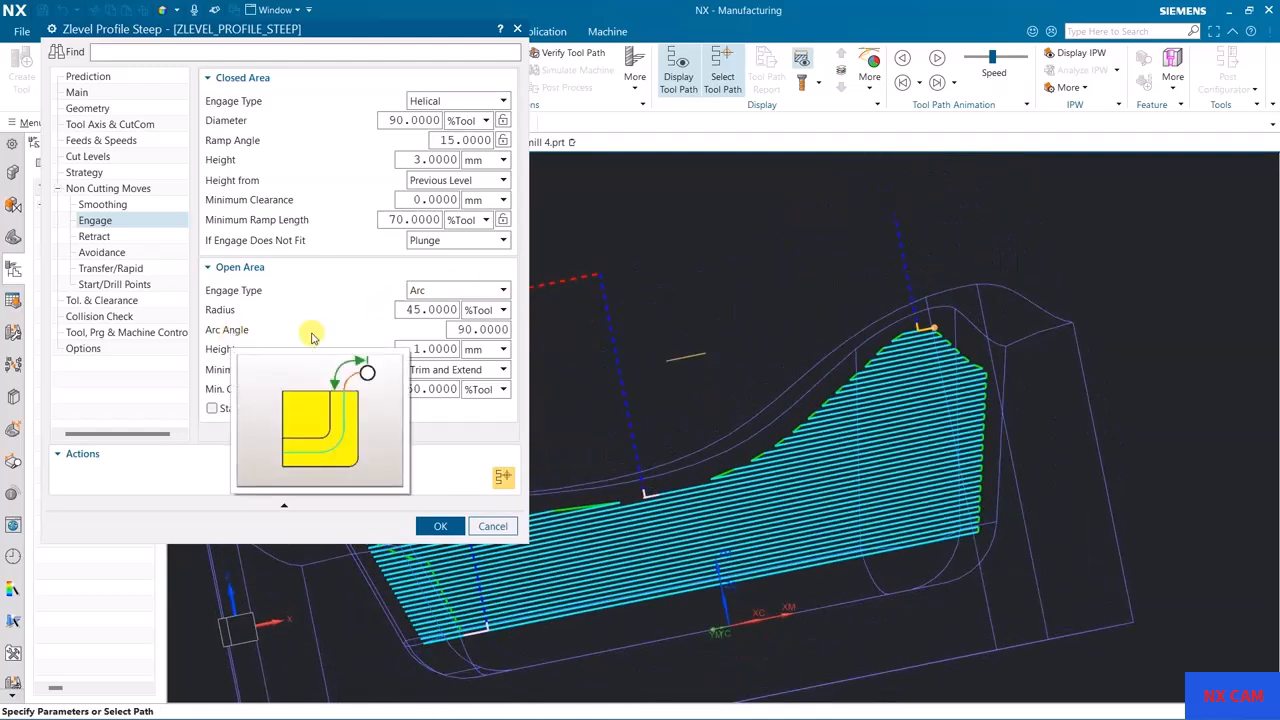
pyautogui.moveTo(880, 308); pyautogui.dragTo(973, 318, button='middle')
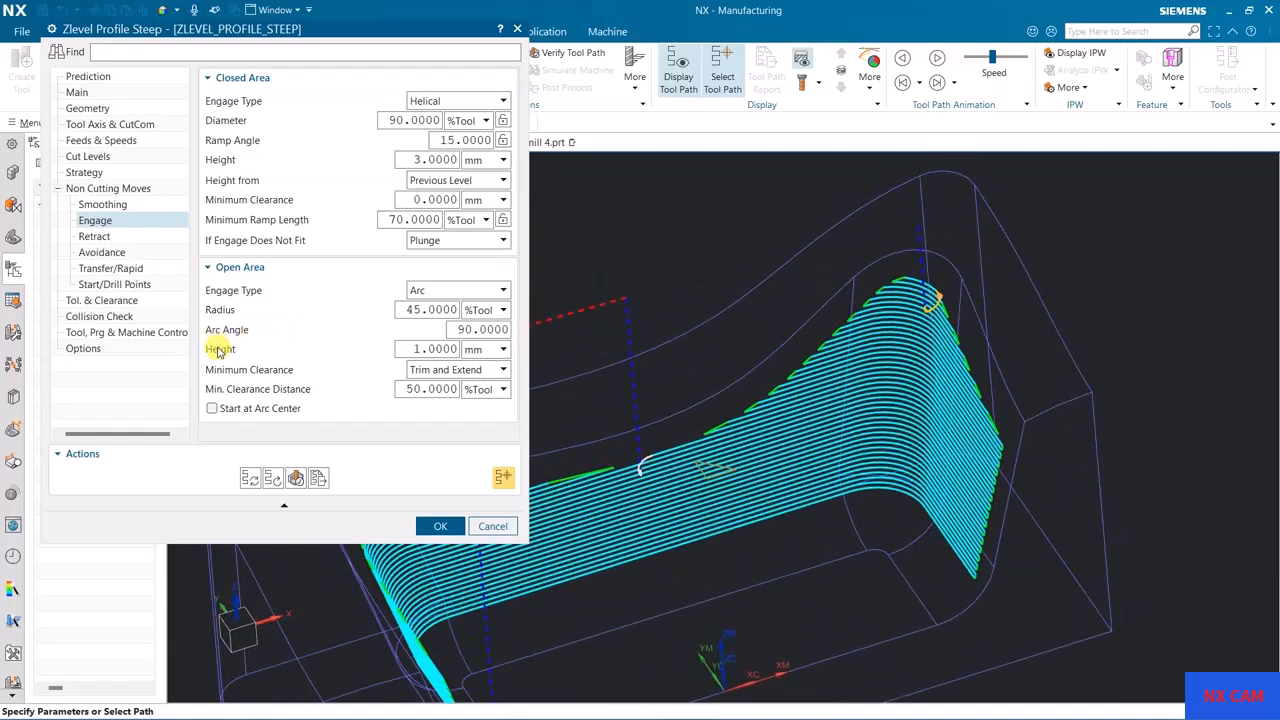
pyautogui.moveTo(219, 350)
pyautogui.moveTo(915, 345)
pyautogui.mouseDown(button='middle')
pyautogui.moveTo(920, 308)
pyautogui.moveTo(940, 350)
pyautogui.mouseUp(button='middle')
pyautogui.scroll(-5, 950, 400)
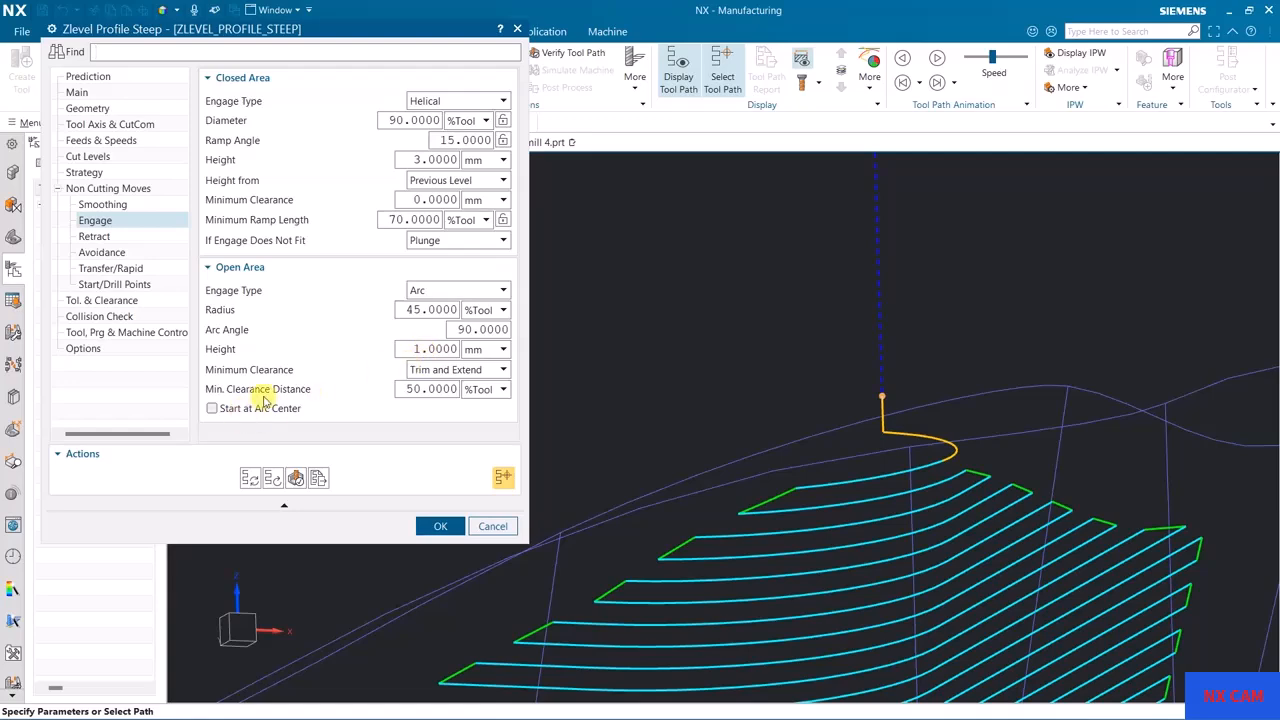
pyautogui.moveTo(268, 397)
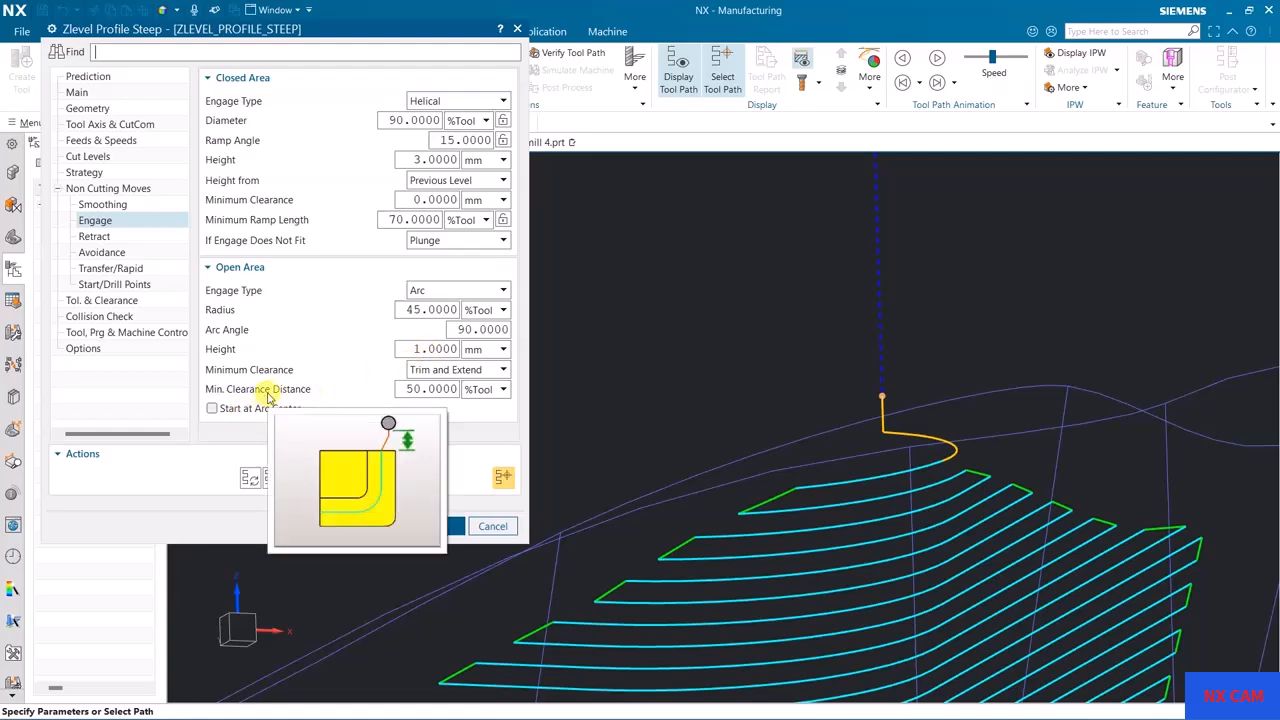
pyautogui.moveTo(963, 340); pyautogui.dragTo(932, 427, button='middle')
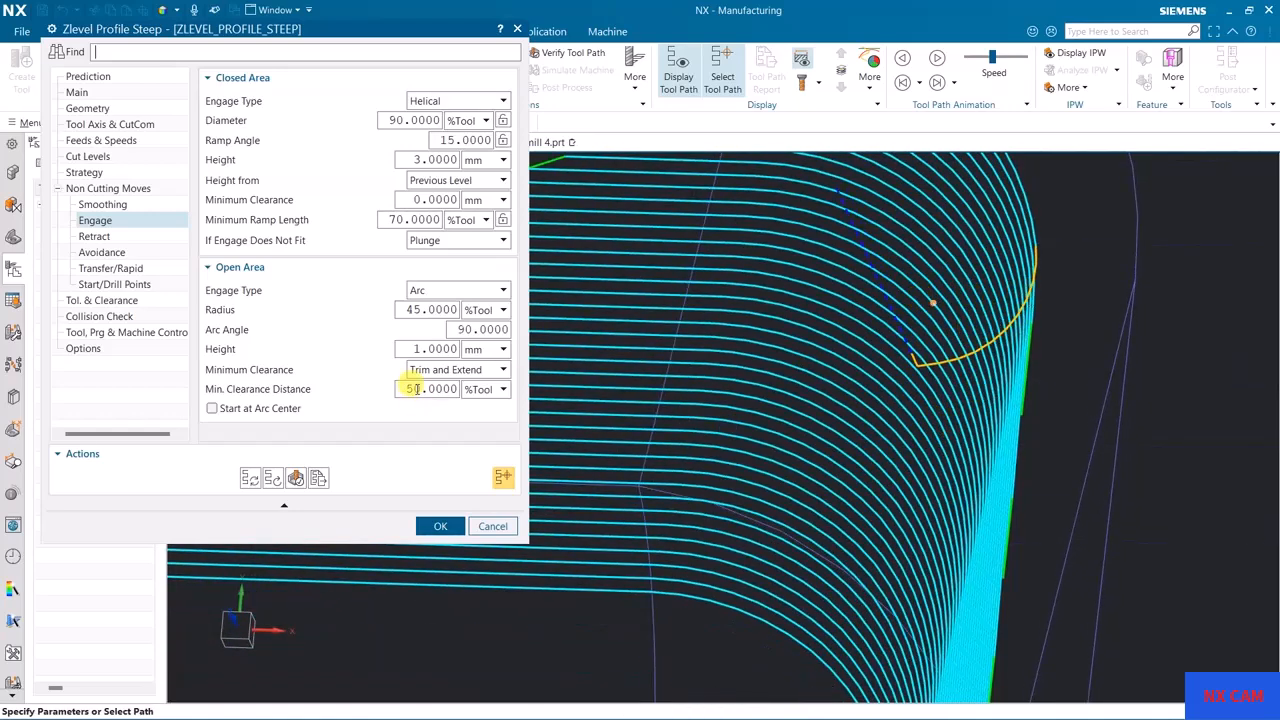
# Step: Change the open-area engage type to Linear and regenerate the tool path
pyautogui.click(433, 296)
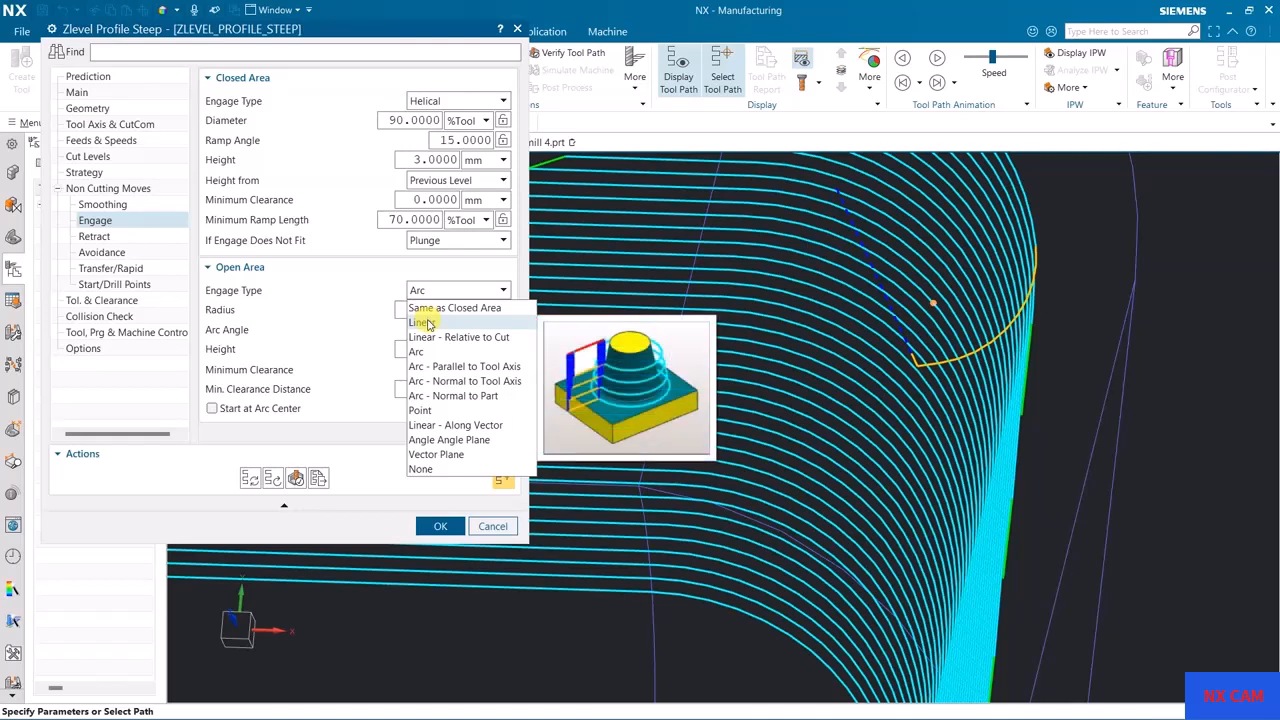
pyautogui.click(426, 318)
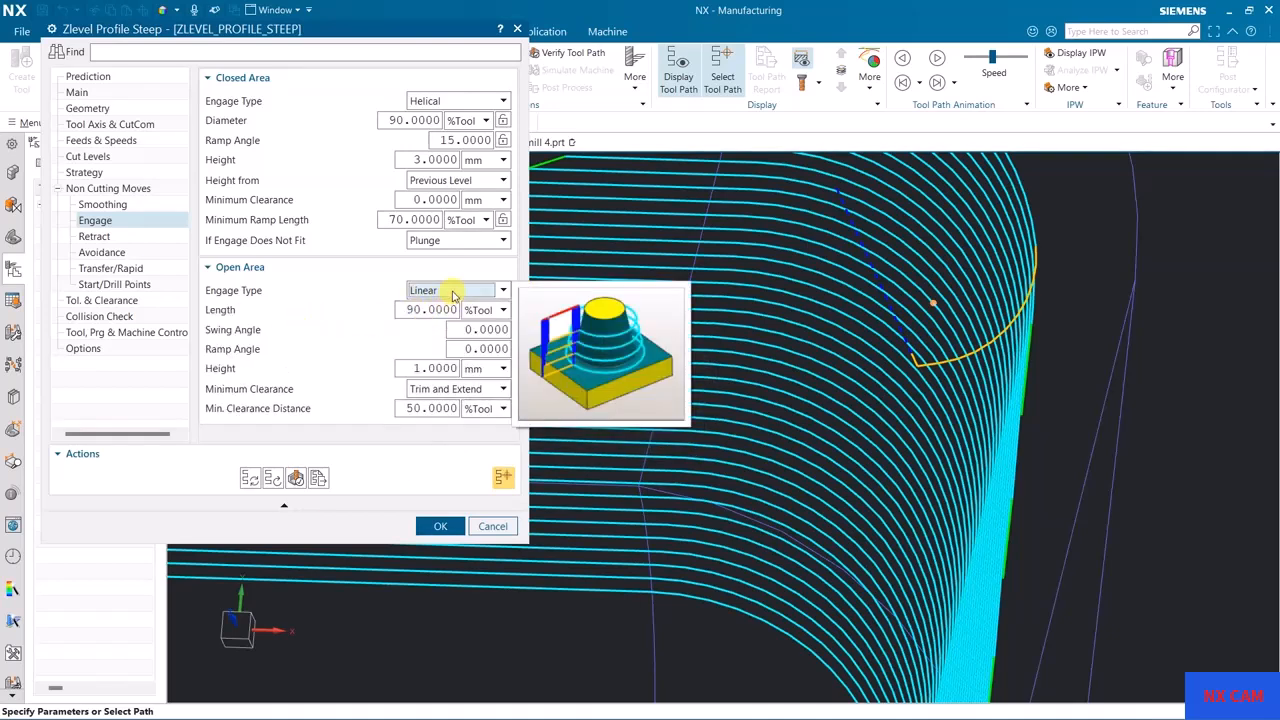
pyautogui.click(250, 478)
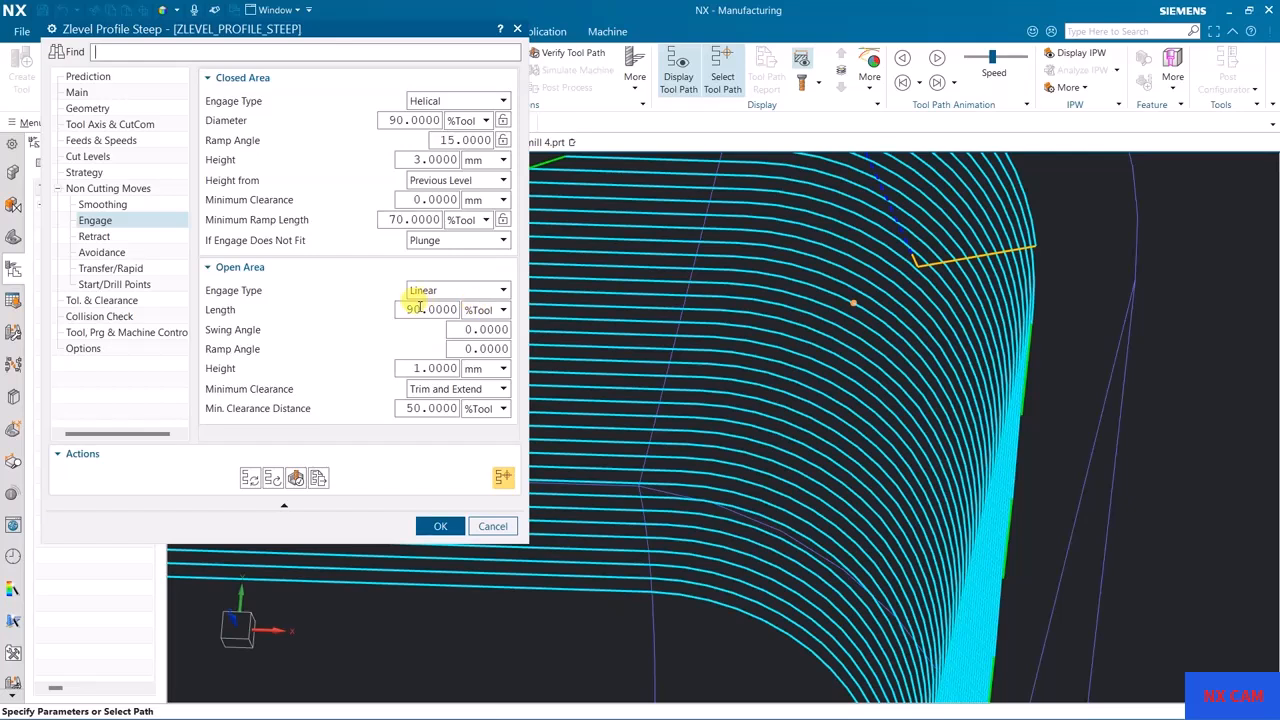
# Step: Set the ramp angle of the open-area linear engage to 15 and regenerate the tool path
pyautogui.moveTo(230, 314)
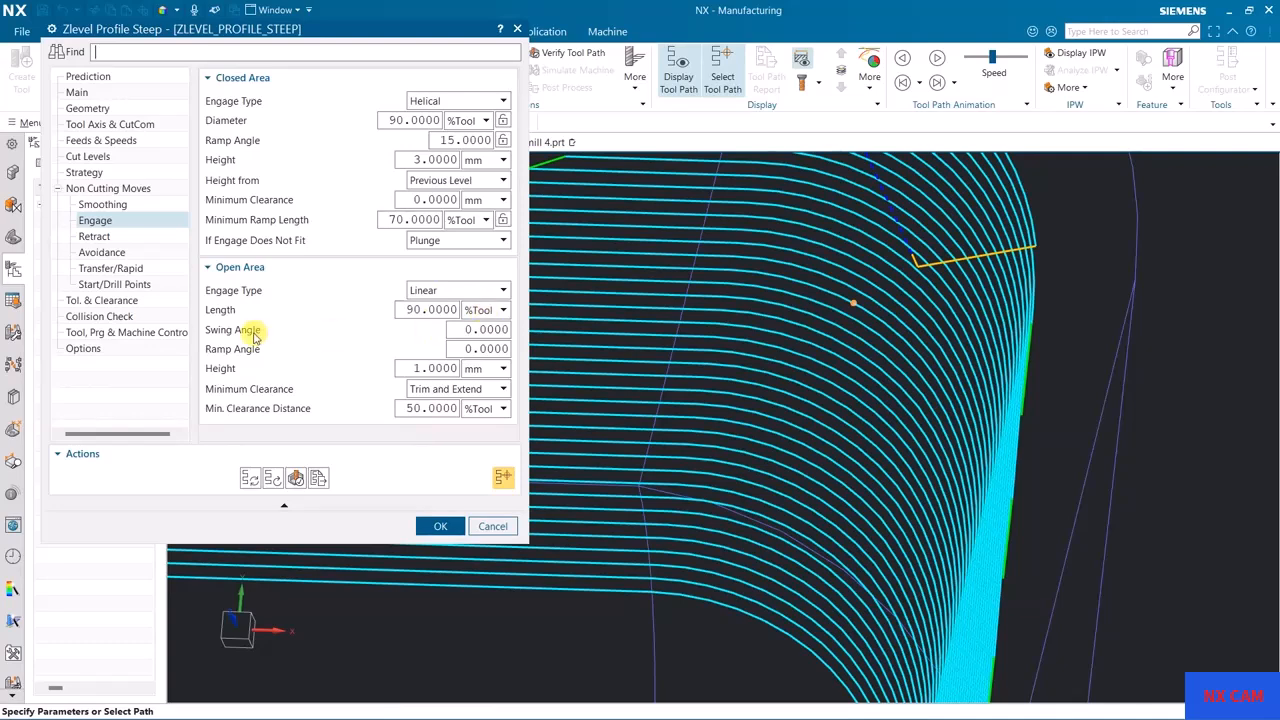
pyautogui.moveTo(254, 352)
pyautogui.scroll(-5, 780, 370)
pyautogui.moveTo(832, 372); pyautogui.dragTo(820, 332, button='middle')
pyautogui.moveTo(1105, 316); pyautogui.dragTo(1023, 321, button='middle')
pyautogui.press('F8')
pyautogui.scroll(5, 887, 311)
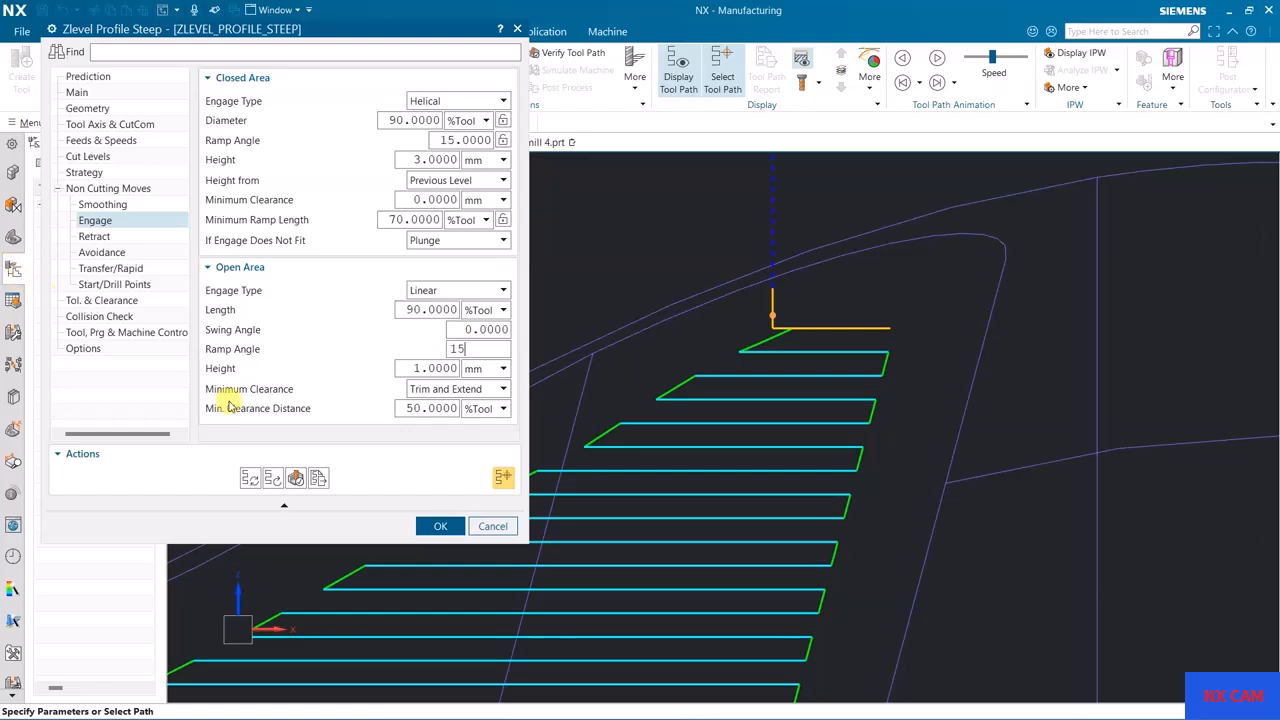
pyautogui.click(248, 480)
pyautogui.middleClick(484, 350)
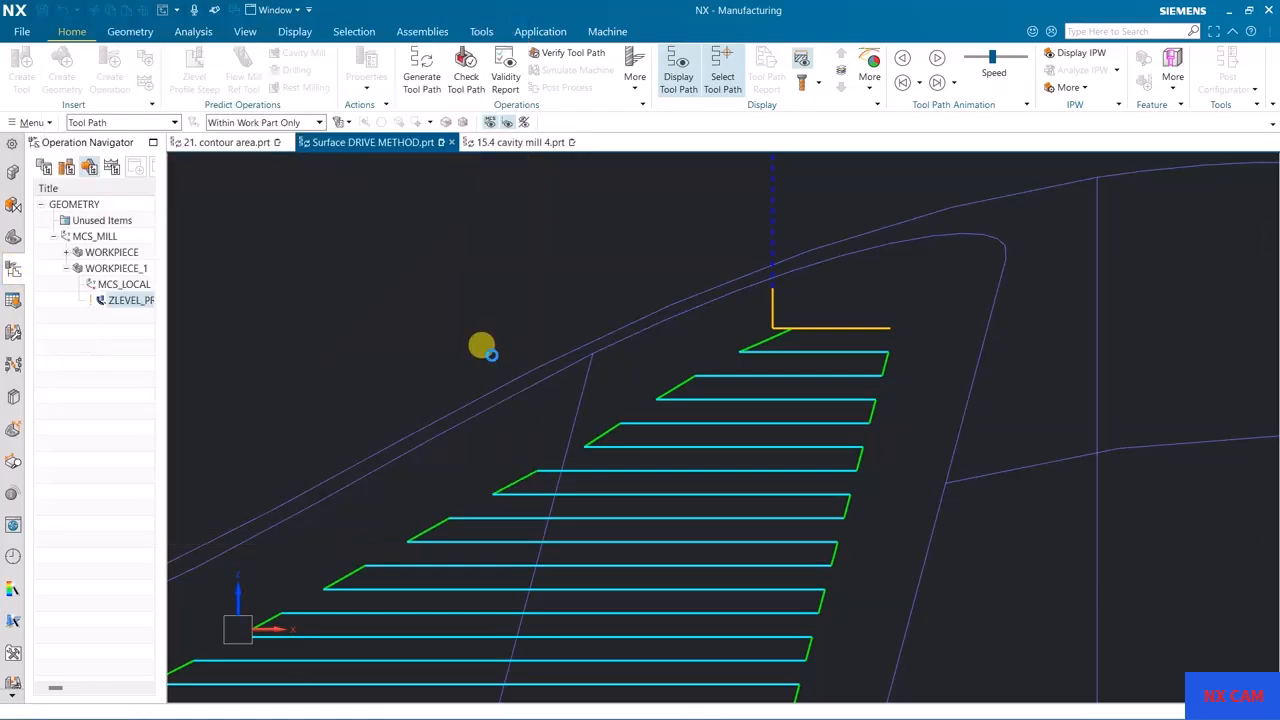
# Step: Set the swing angle of the open-area linear engage to 15, regenerate the tool path and inspect the engage move
pyautogui.moveTo(506, 357); pyautogui.dragTo(734, 466, button='middle')
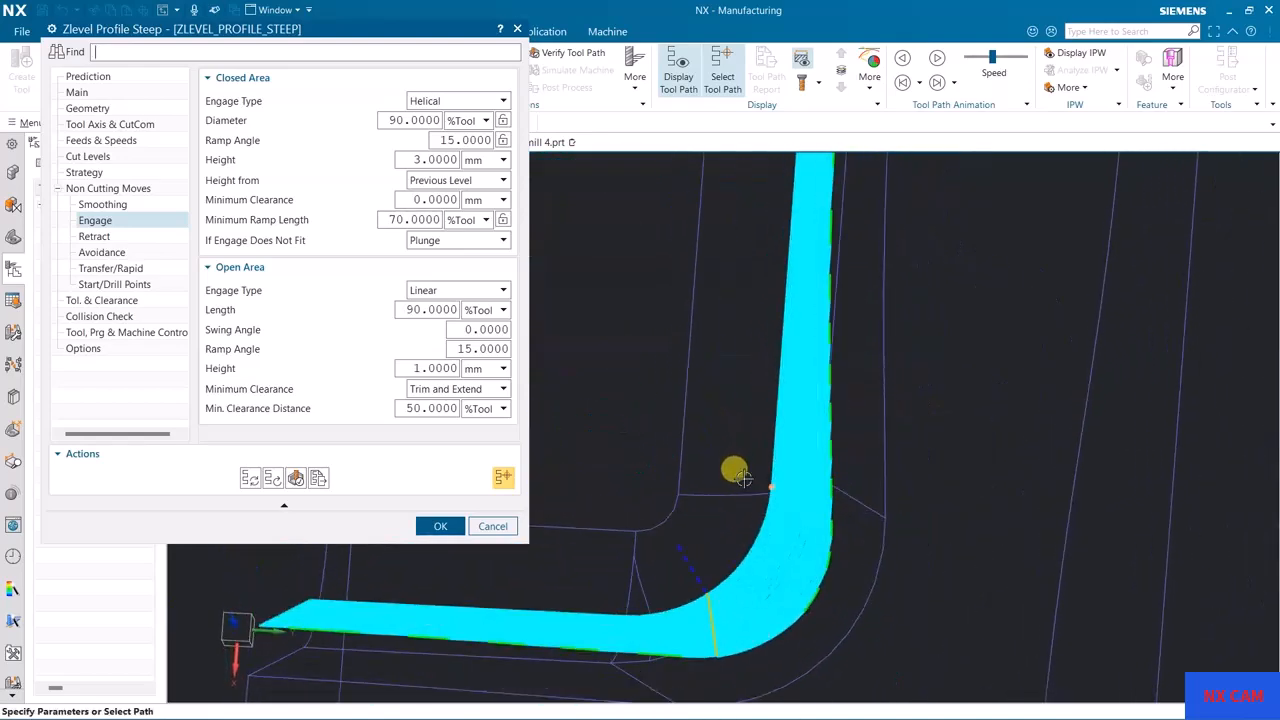
pyautogui.scroll(-2, 736, 468)
pyautogui.scroll(1, 985, 493)
pyautogui.scroll(2, 754, 549)
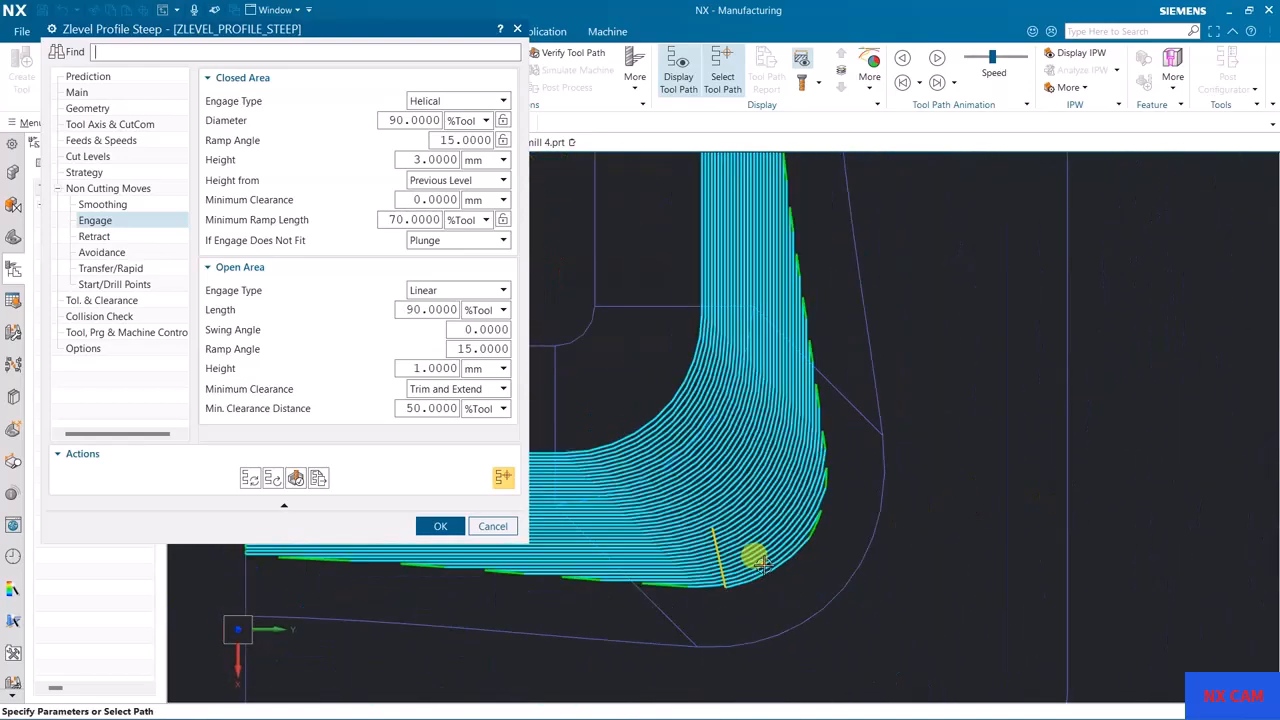
pyautogui.scroll(2, 748, 588)
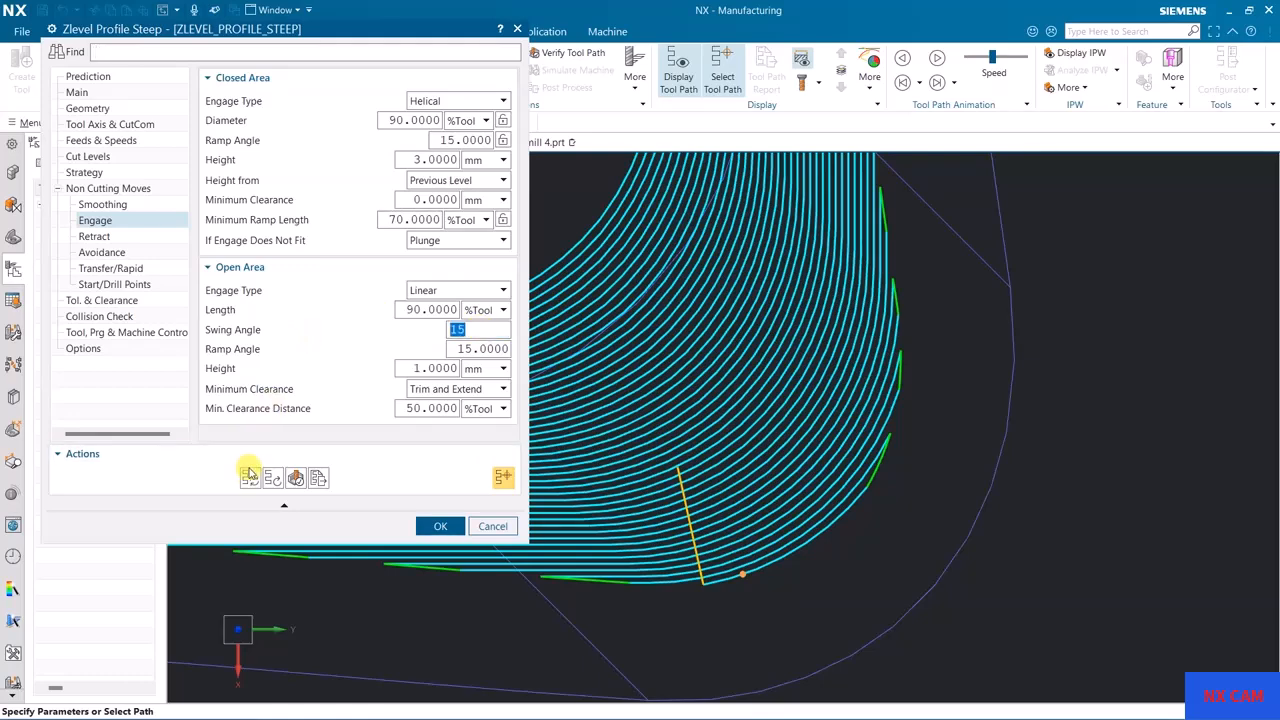
pyautogui.click(247, 473)
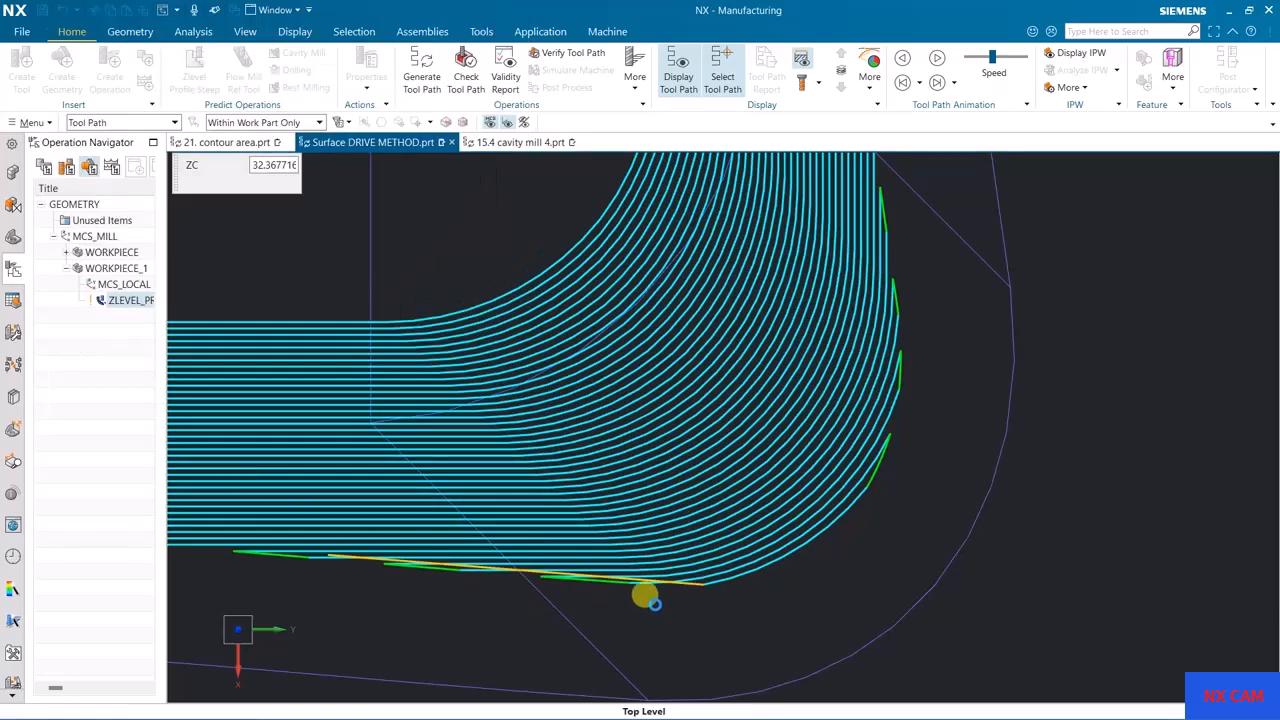
pyautogui.moveTo(846, 560); pyautogui.dragTo(900, 631, button='middle')
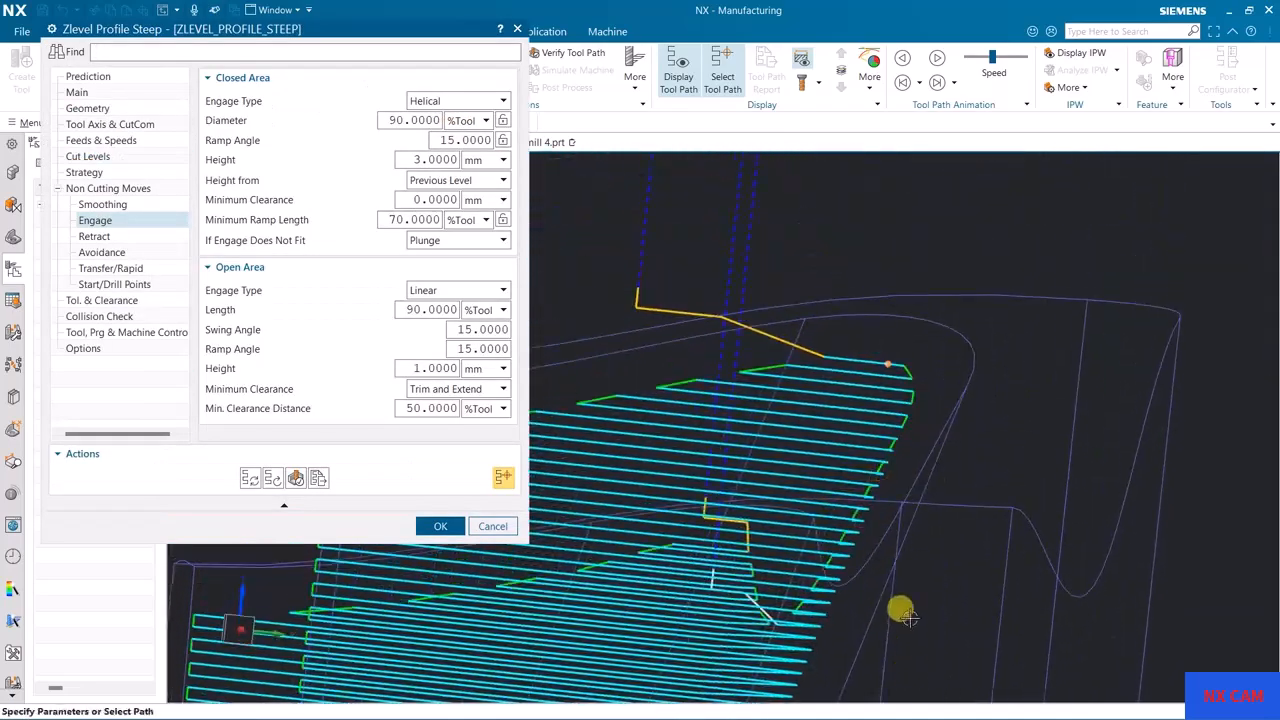
pyautogui.moveTo(960, 340); pyautogui.dragTo(889, 263, button='middle')
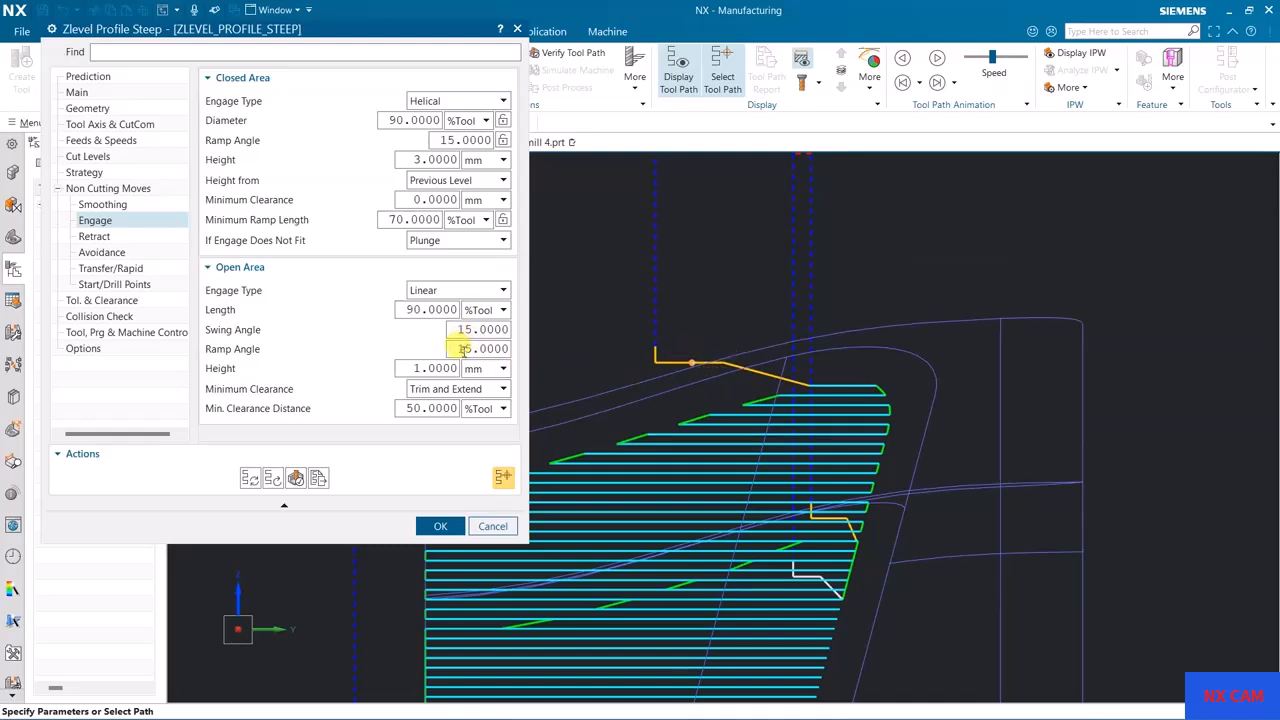
# Step: Set the open-area ramp angle to 0 and regenerate the tool path with the 15-degree swing angle
pyautogui.click(243, 480)
pyautogui.middleClick(683, 337)
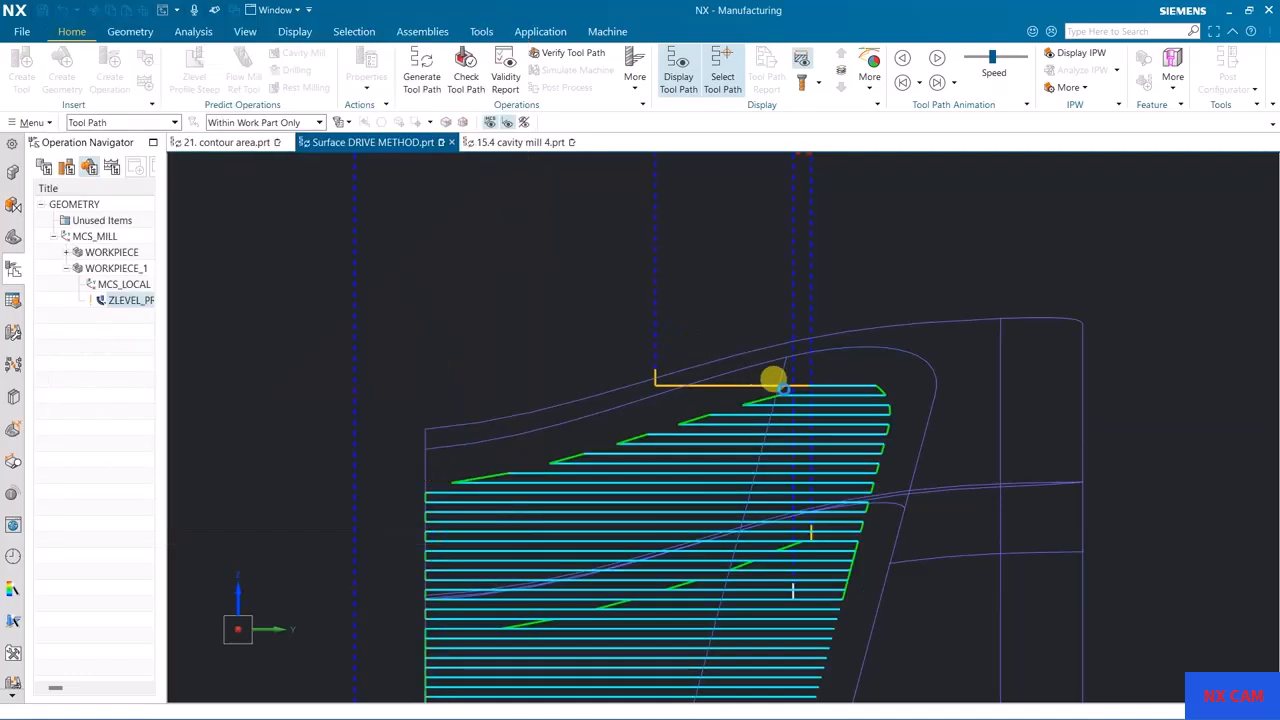
pyautogui.click(706, 376)
pyautogui.doubleClick(655, 377)
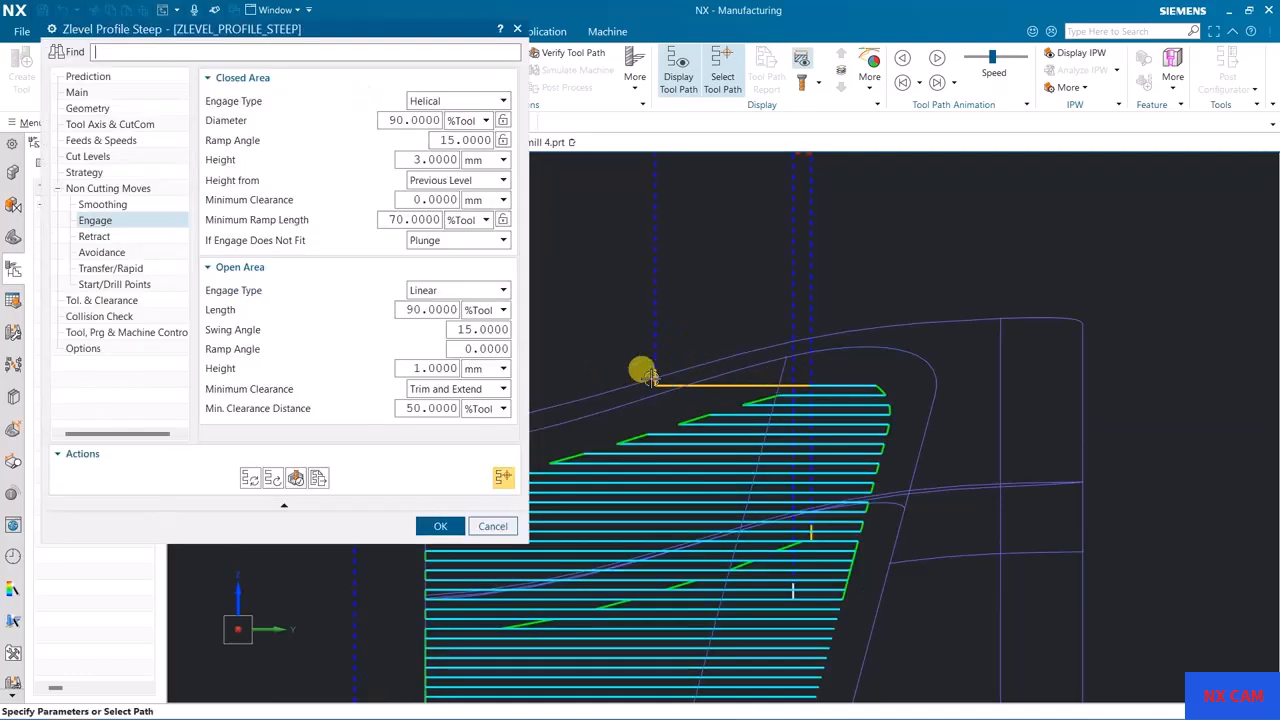
# Step: Set the open-area swing angle to 0 and the ramp angle to 15, and regenerate the tool path
pyautogui.moveTo(742, 248); pyautogui.dragTo(915, 462, button='middle')
pyautogui.scroll(5, 910, 460)
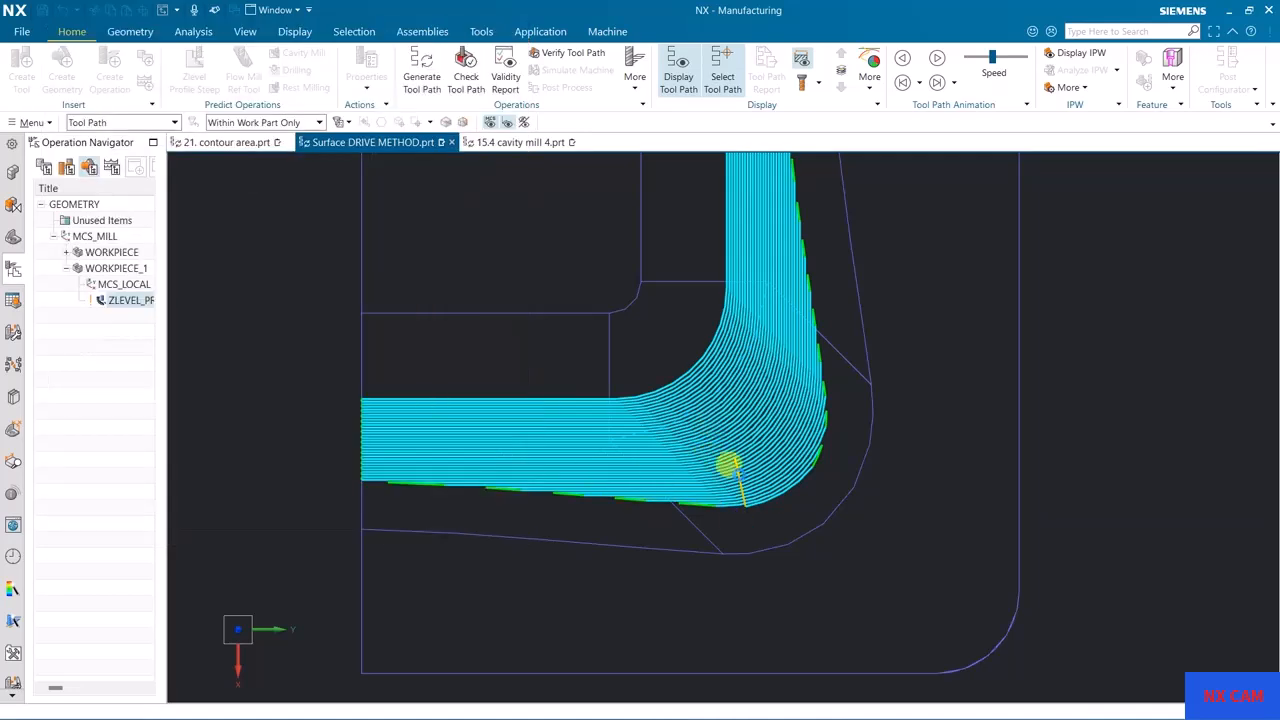
pyautogui.moveTo(780, 534); pyautogui.dragTo(786, 476, button='middle')
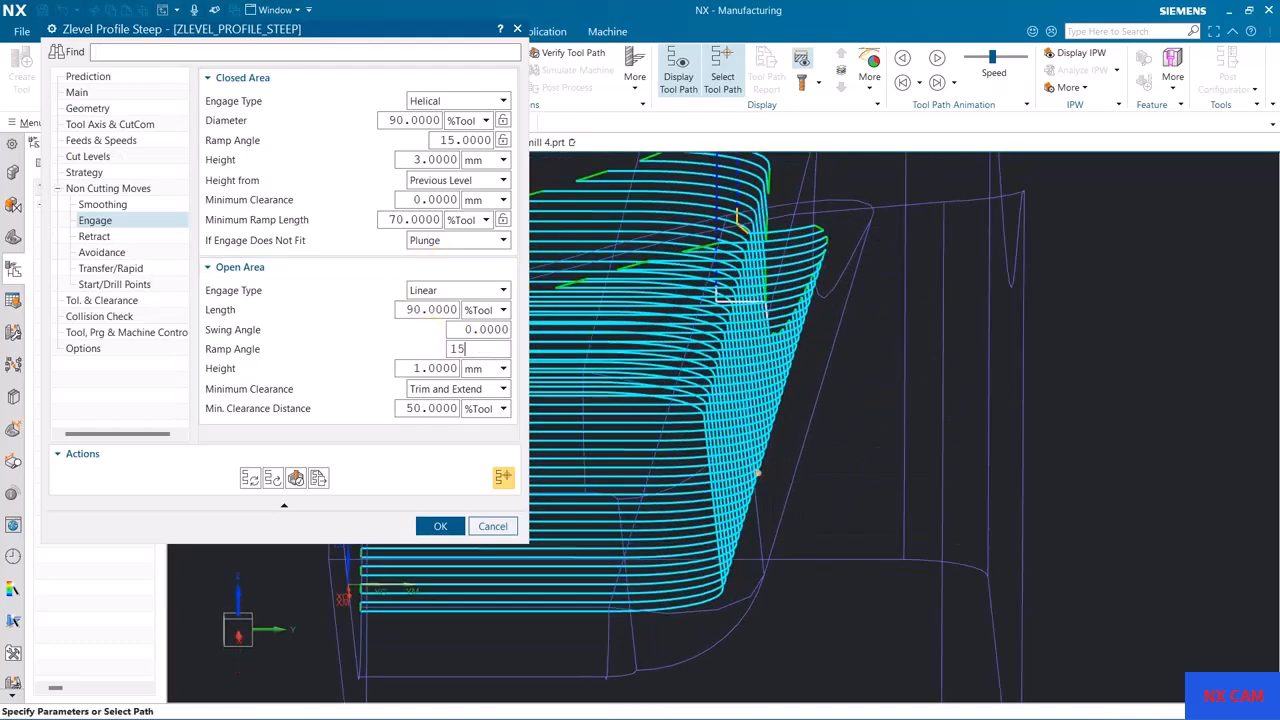
pyautogui.click(250, 478)
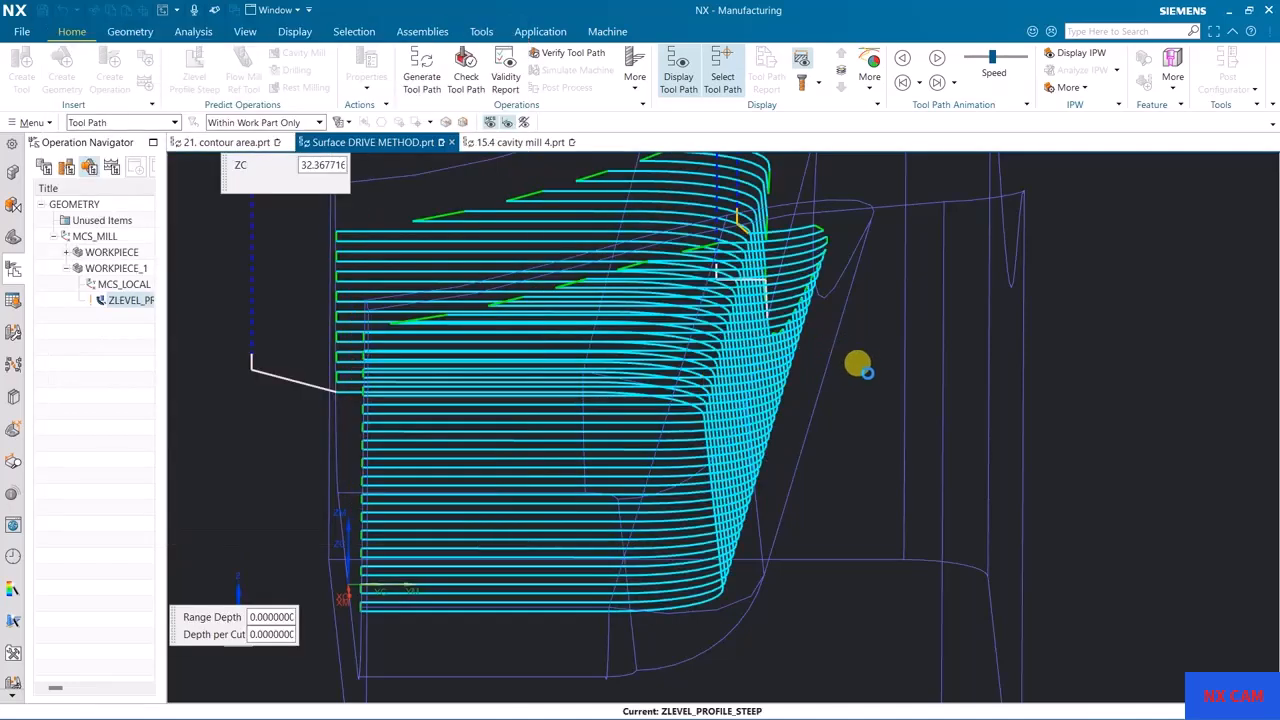
# Step: Examine the ramped linear engage moves at the peak and the low middle of the wall from several views
pyautogui.moveTo(871, 414); pyautogui.dragTo(1167, 391, button='middle')
pyautogui.press('F8')
pyautogui.scroll(2, 744, 280)
pyautogui.moveTo(855, 358); pyautogui.dragTo(918, 360, button='middle')
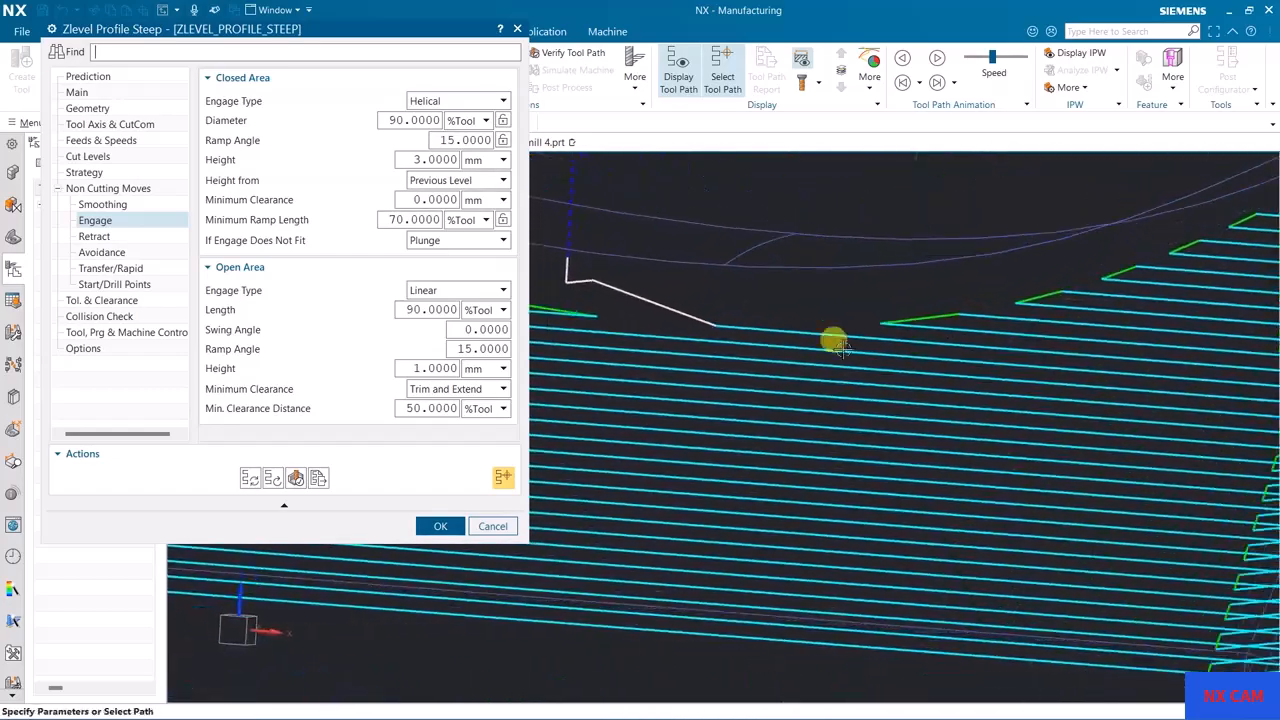
pyautogui.scroll(-6, 722, 338)
pyautogui.moveTo(1111, 368); pyautogui.dragTo(1033, 363, button='middle')
pyautogui.press('F8')
pyautogui.scroll(3, 953, 289)
pyautogui.moveTo(871, 289); pyautogui.dragTo(725, 320, button='middle')
pyautogui.press('F8')
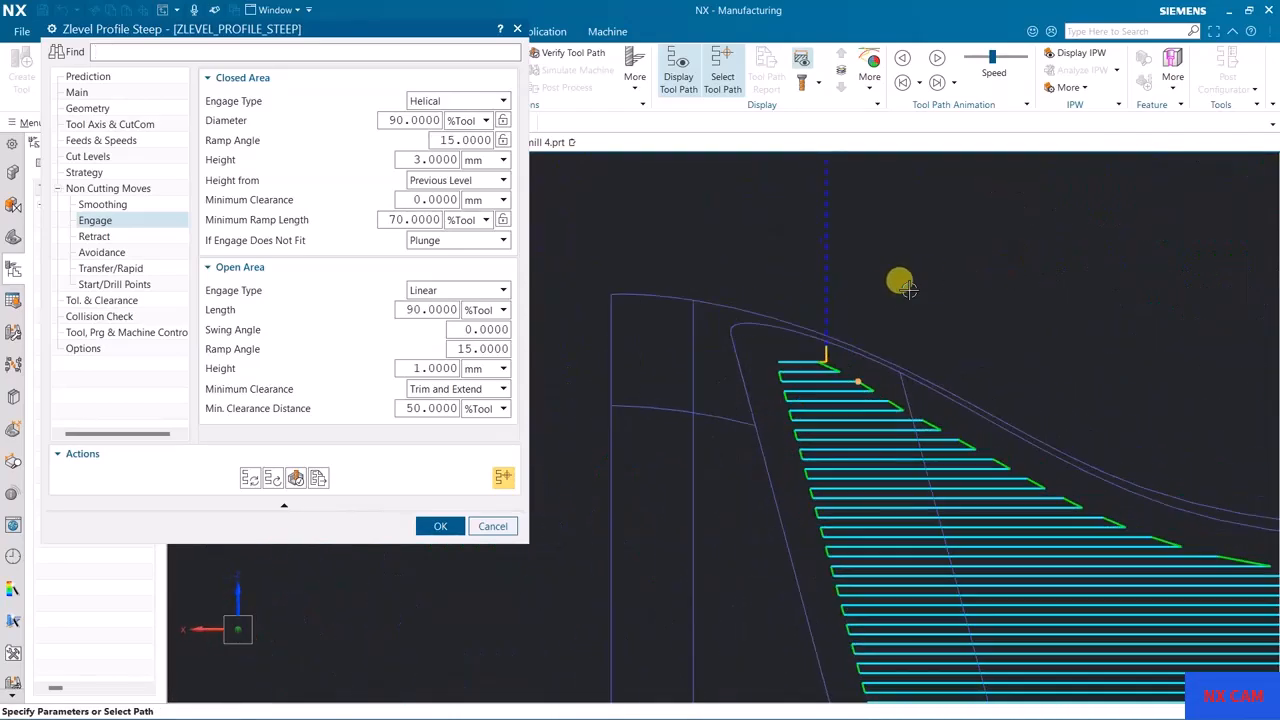
pyautogui.moveTo(892, 297); pyautogui.dragTo(913, 476, button='middle')
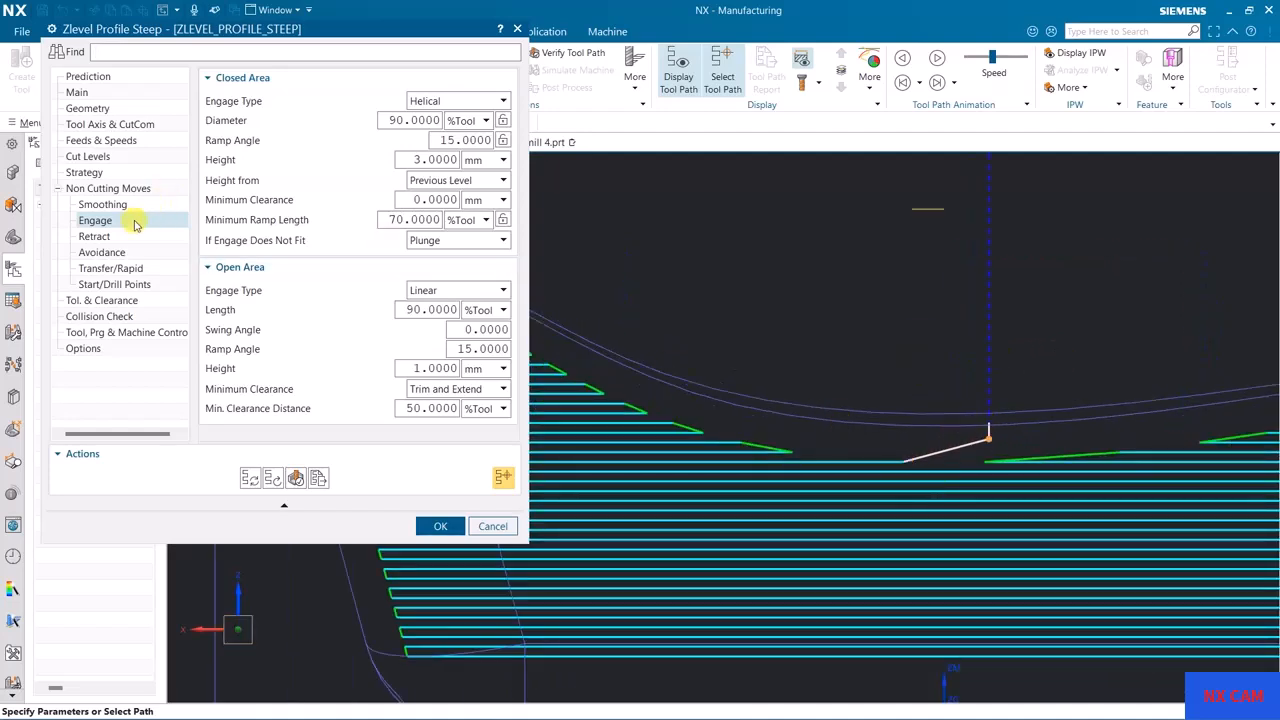
# Step: Check the operation's retract type, set the open-area engage ramp angle to 0 and regenerate the tool path
pyautogui.click(104, 237)
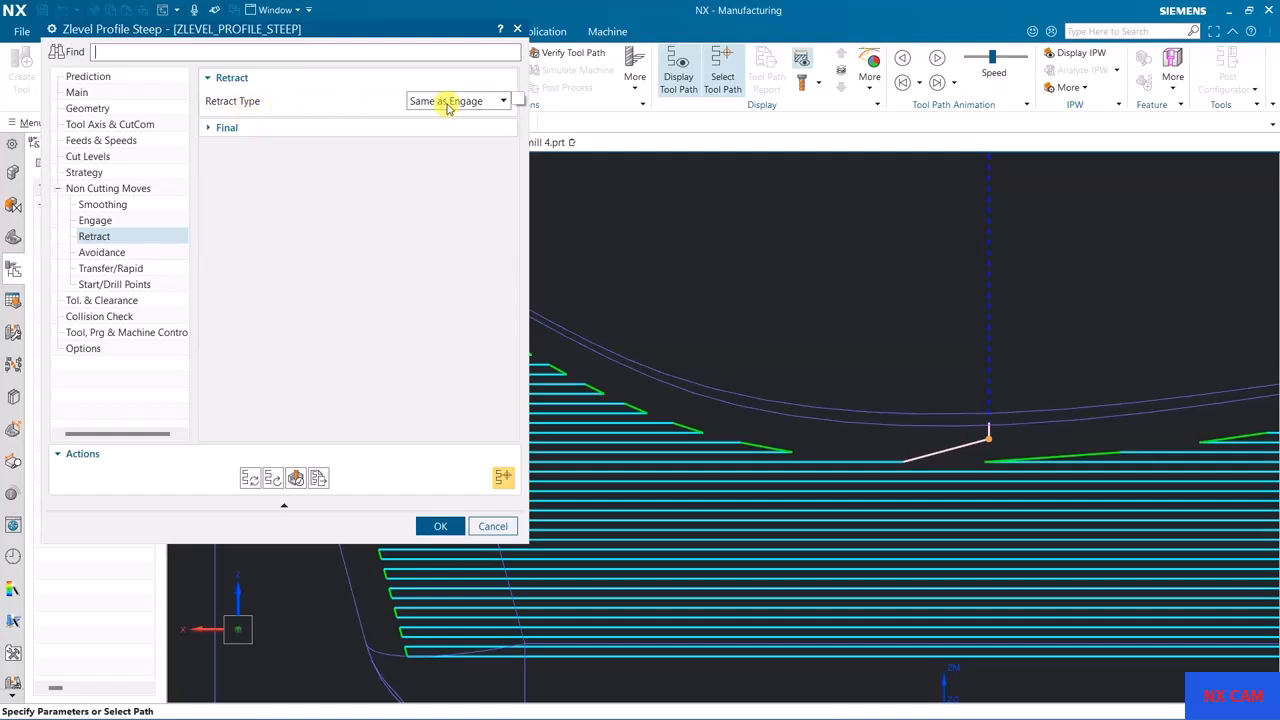
pyautogui.click(96, 220)
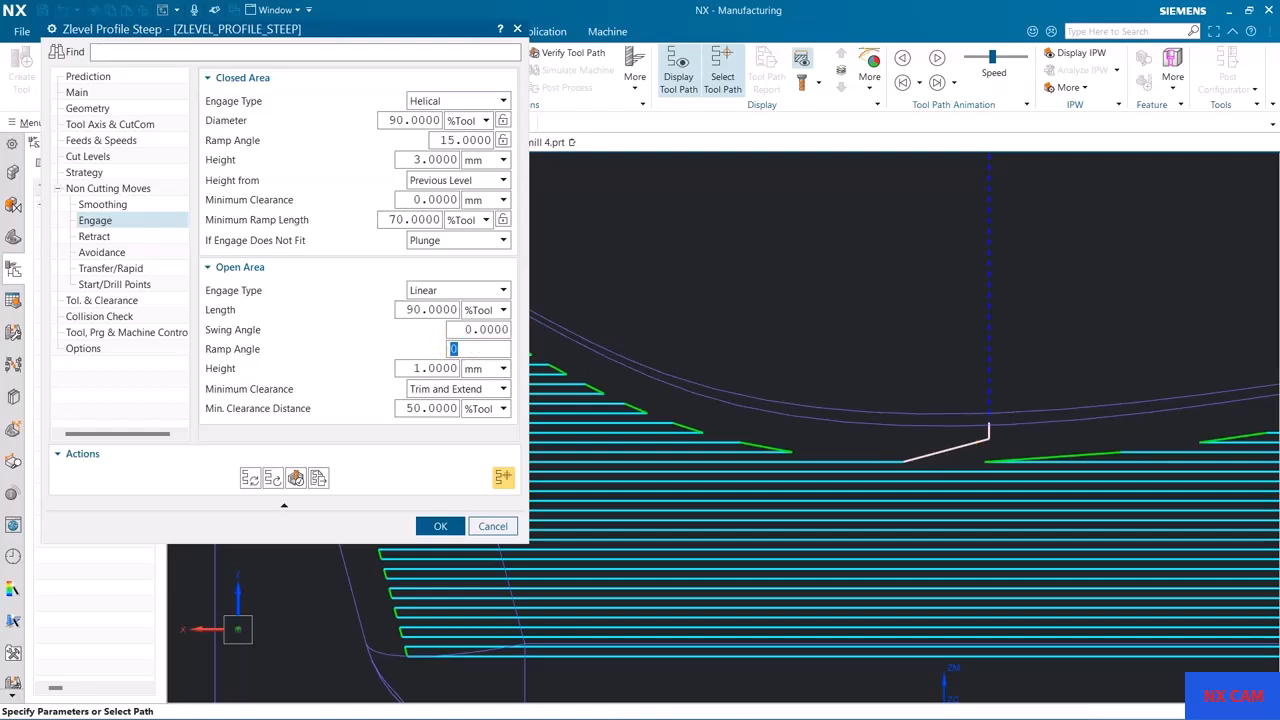
pyautogui.click(250, 478)
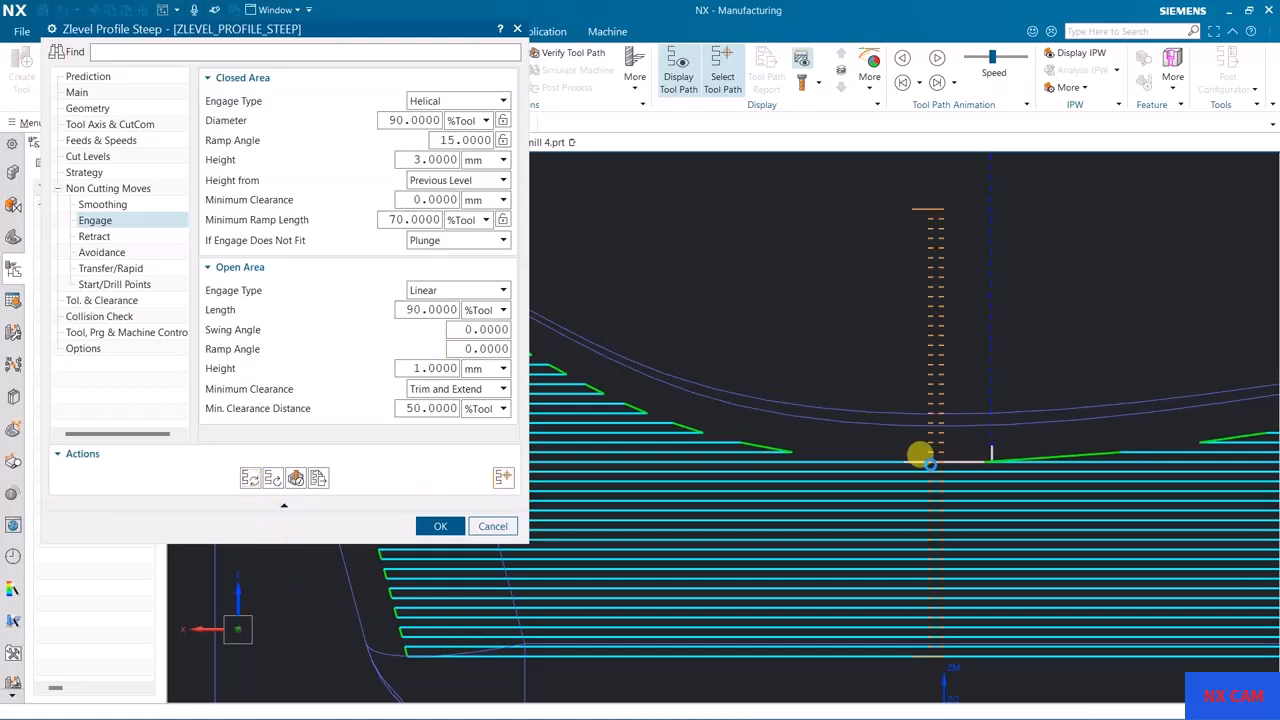
pyautogui.middleClick(977, 451)
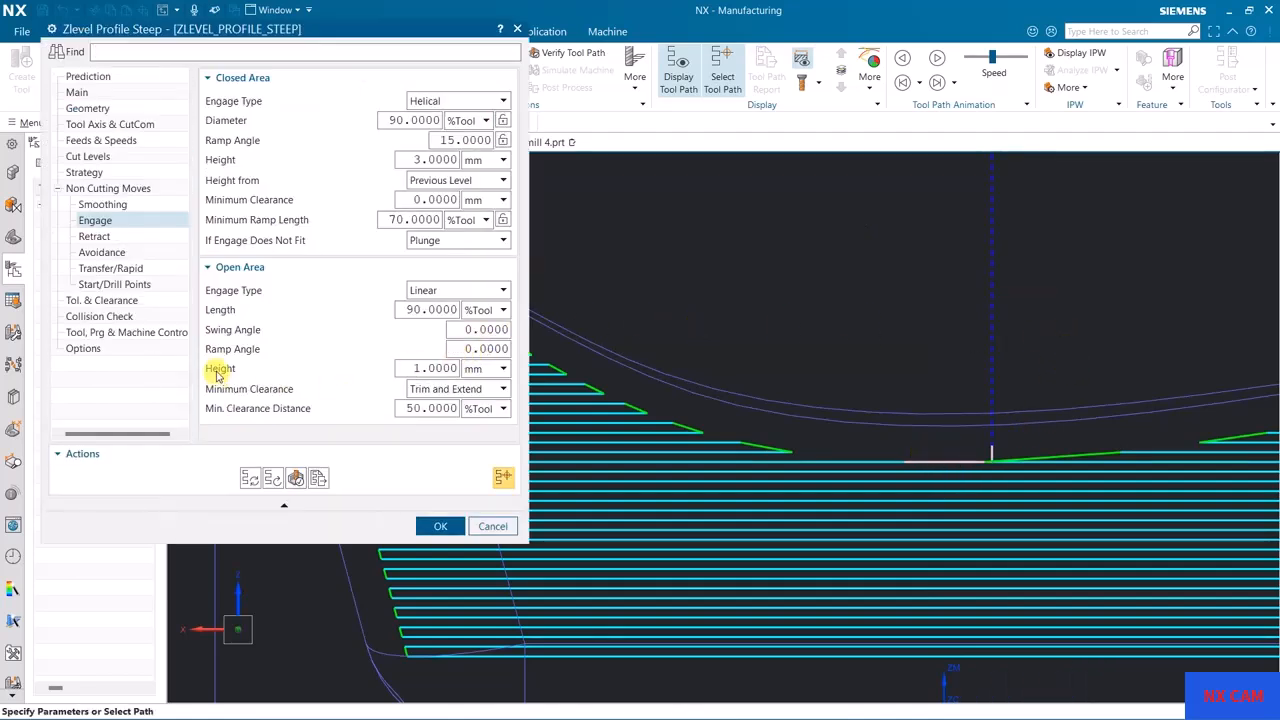
# Step: Increase the open-area linear engage height, regenerate the tool path and inspect the vertical engage segments
pyautogui.moveTo(217, 375)
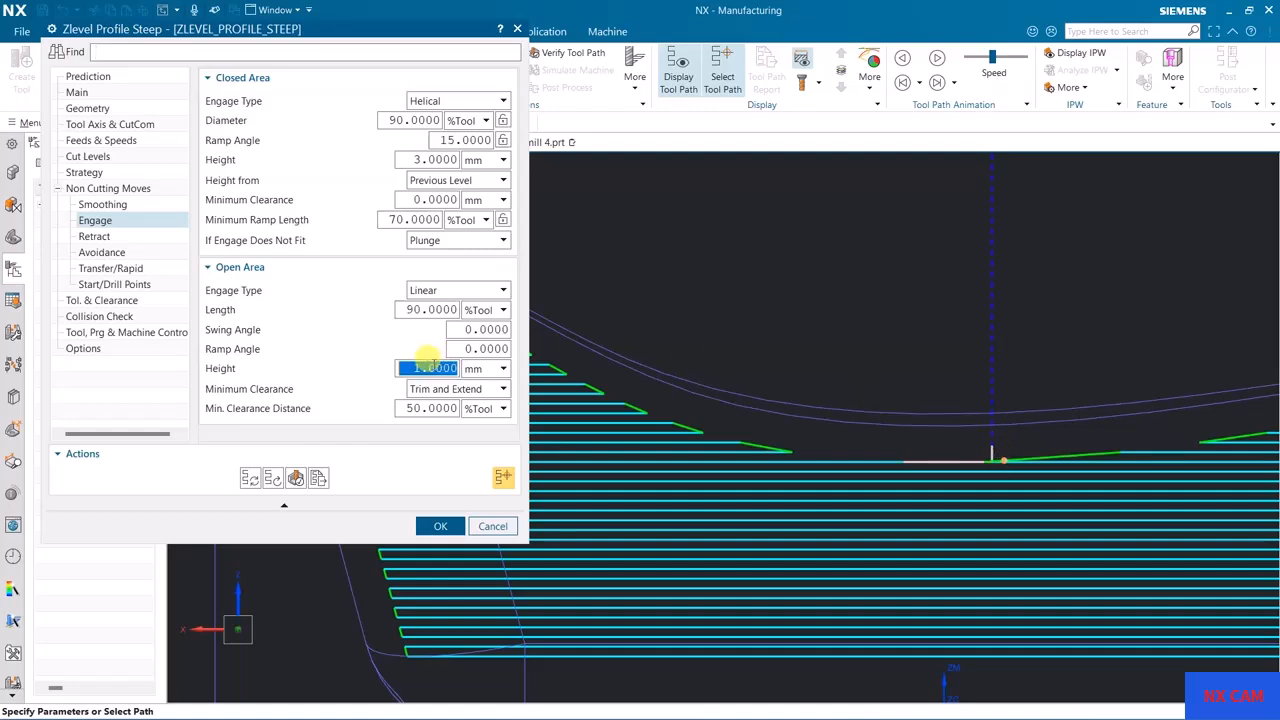
pyautogui.click(253, 477)
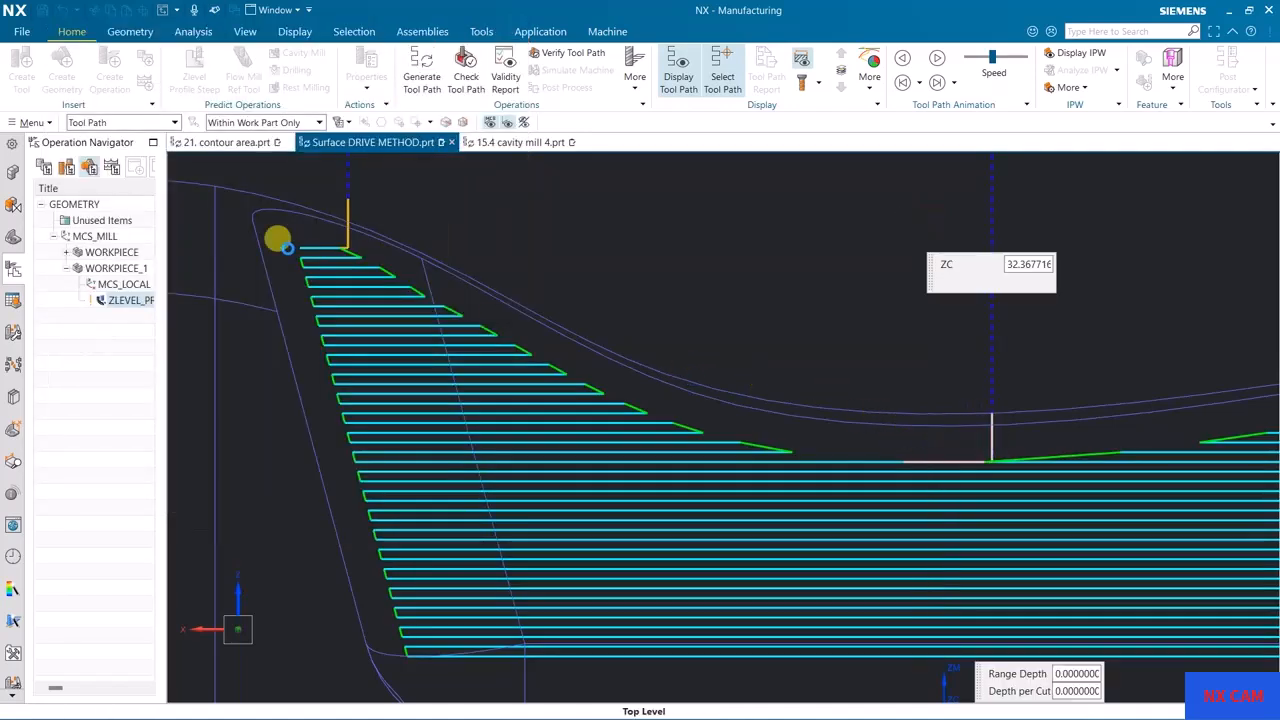
pyautogui.keyDown('shift'); pyautogui.moveTo(660, 330); pyautogui.dragTo(834, 328, button='middle'); pyautogui.keyUp('shift')
pyautogui.scroll(-1, 808, 330)
pyautogui.click(466, 292)
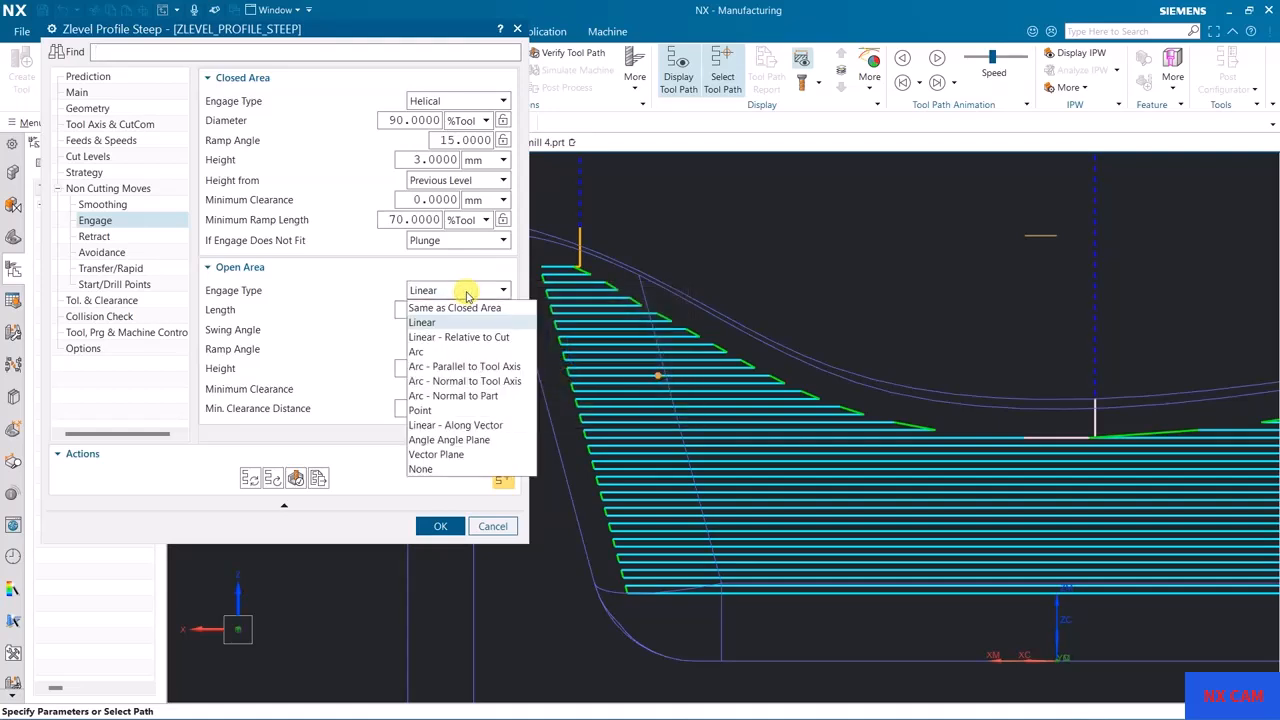
pyautogui.click(436, 412)
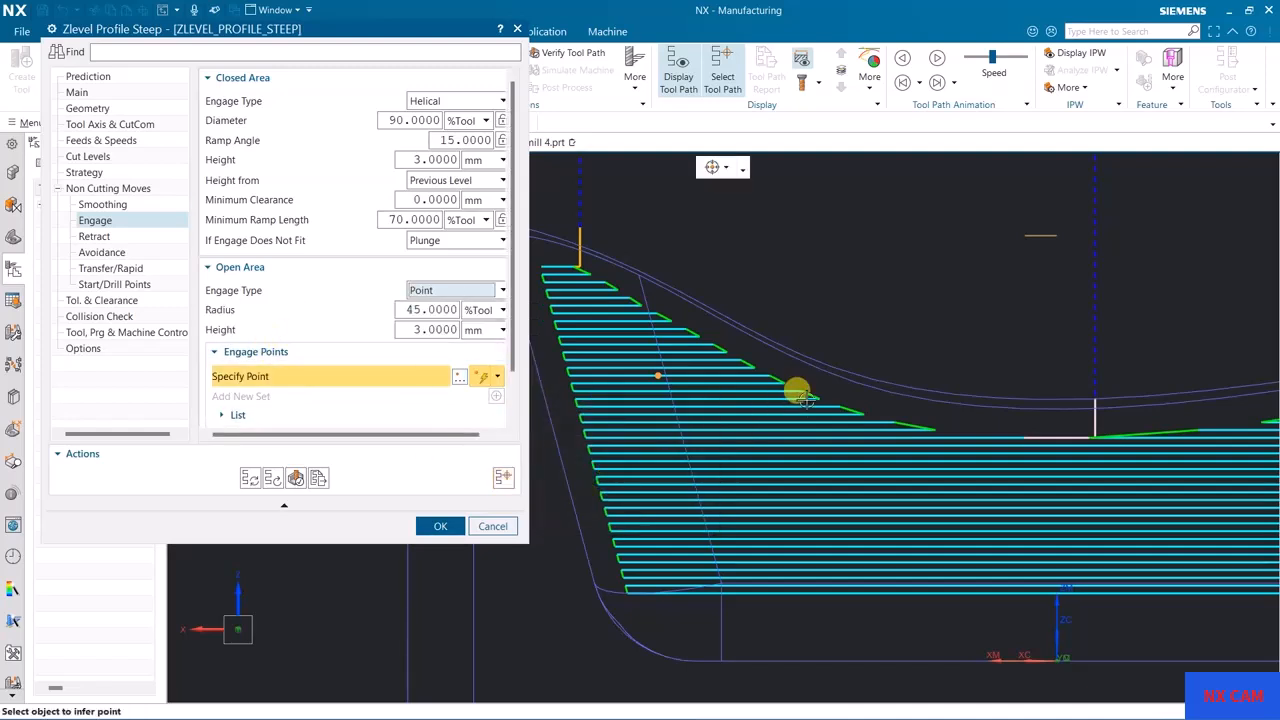
pyautogui.scroll(-5, 798, 405)
pyautogui.moveTo(811, 386); pyautogui.dragTo(825, 455, button='middle')
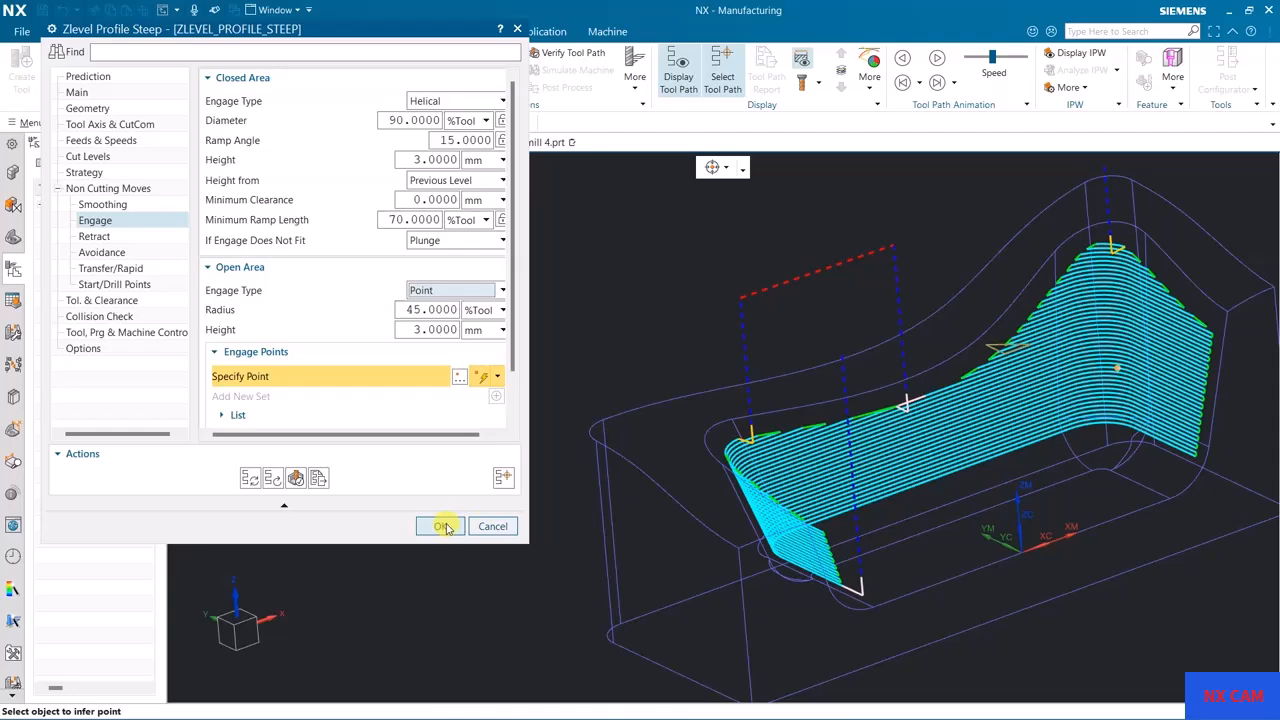
pyautogui.click(488, 529)
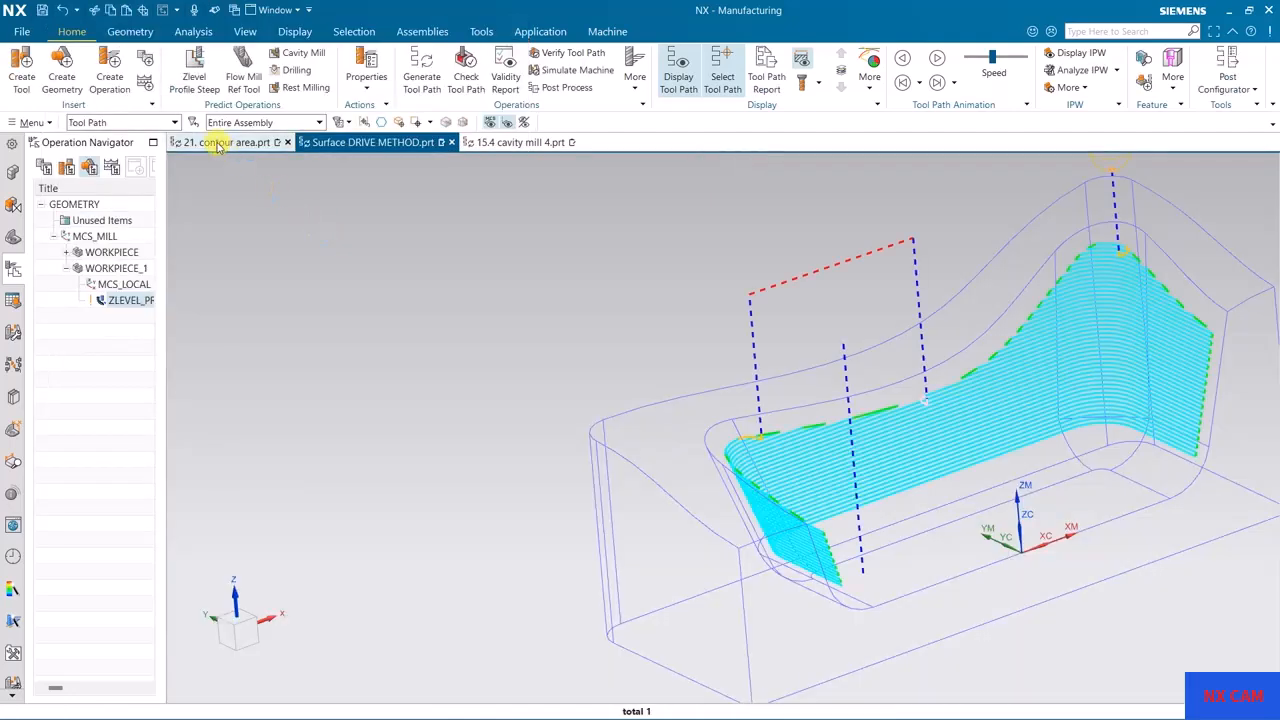
# Step: Switch to the 21. contour area part and create a Zlevel Profile Steep operation with the BALL_MILL tool
pyautogui.click(219, 146)
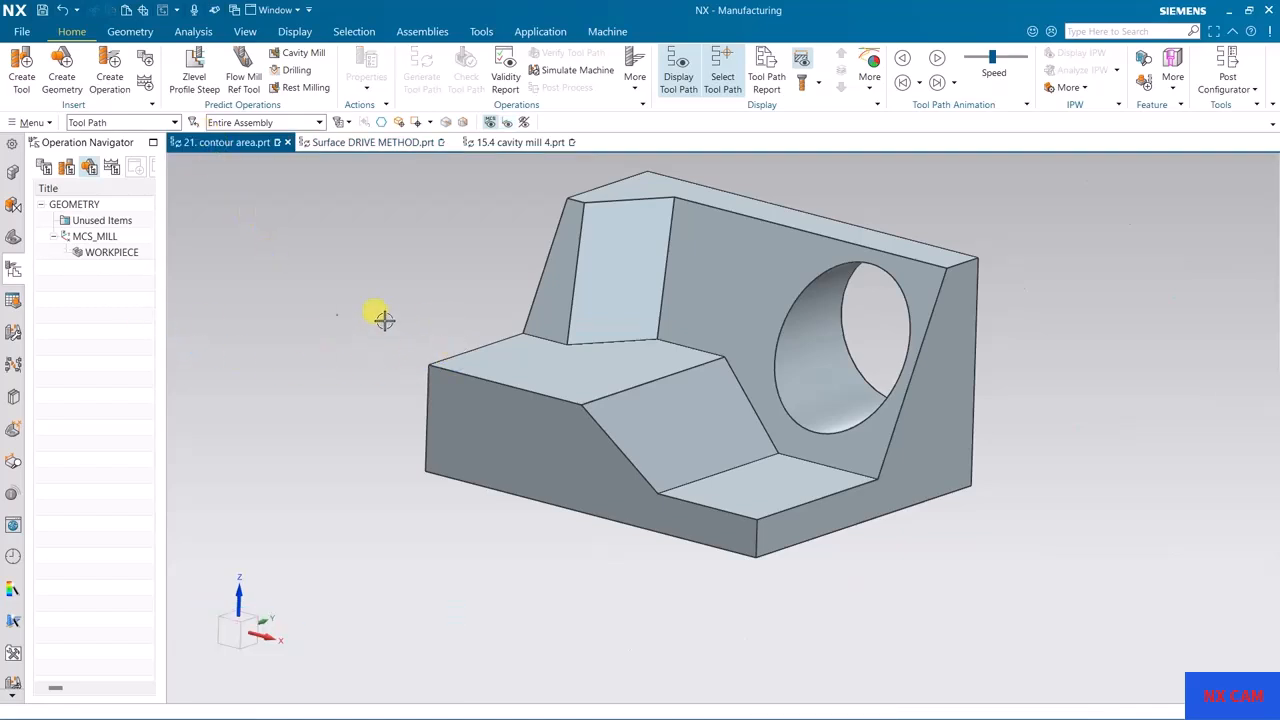
pyautogui.keyDown('shift'); pyautogui.moveTo(499, 353); pyautogui.dragTo(403, 423, button='middle'); pyautogui.keyUp('shift')
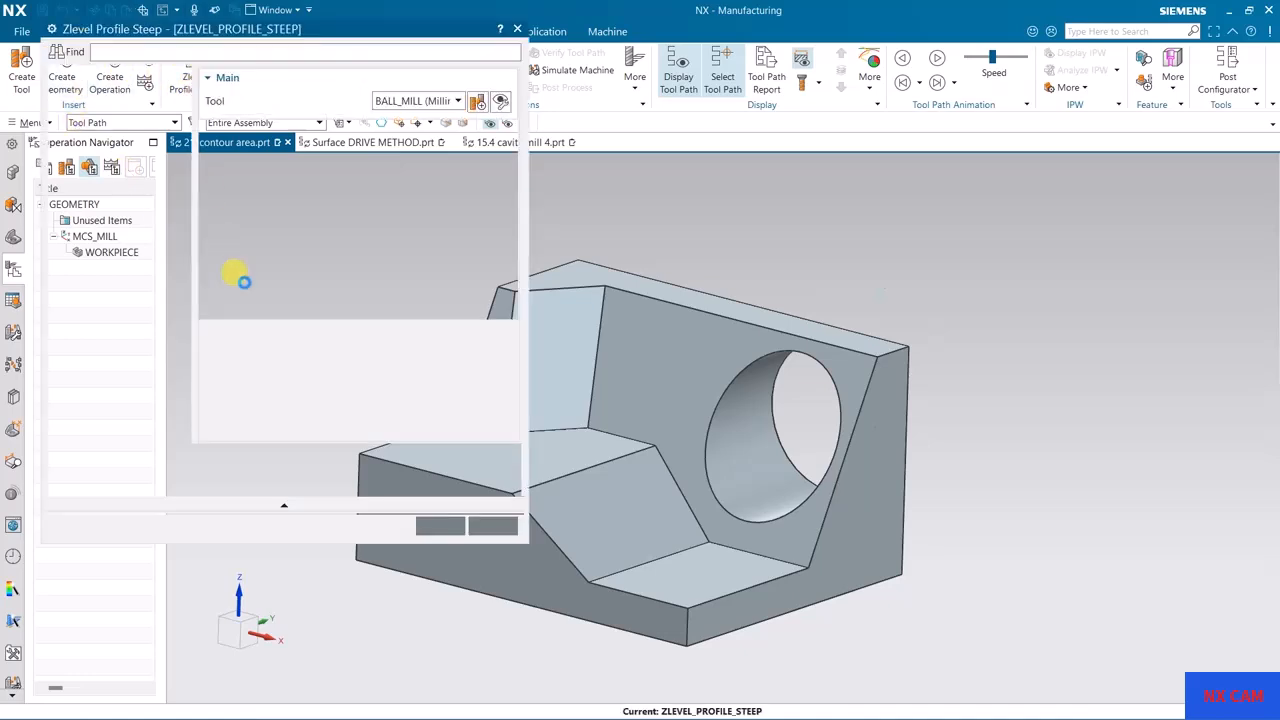
pyautogui.keyDown('shift'); pyautogui.moveTo(723, 380); pyautogui.dragTo(917, 400, button='middle'); pyautogui.keyUp('shift')
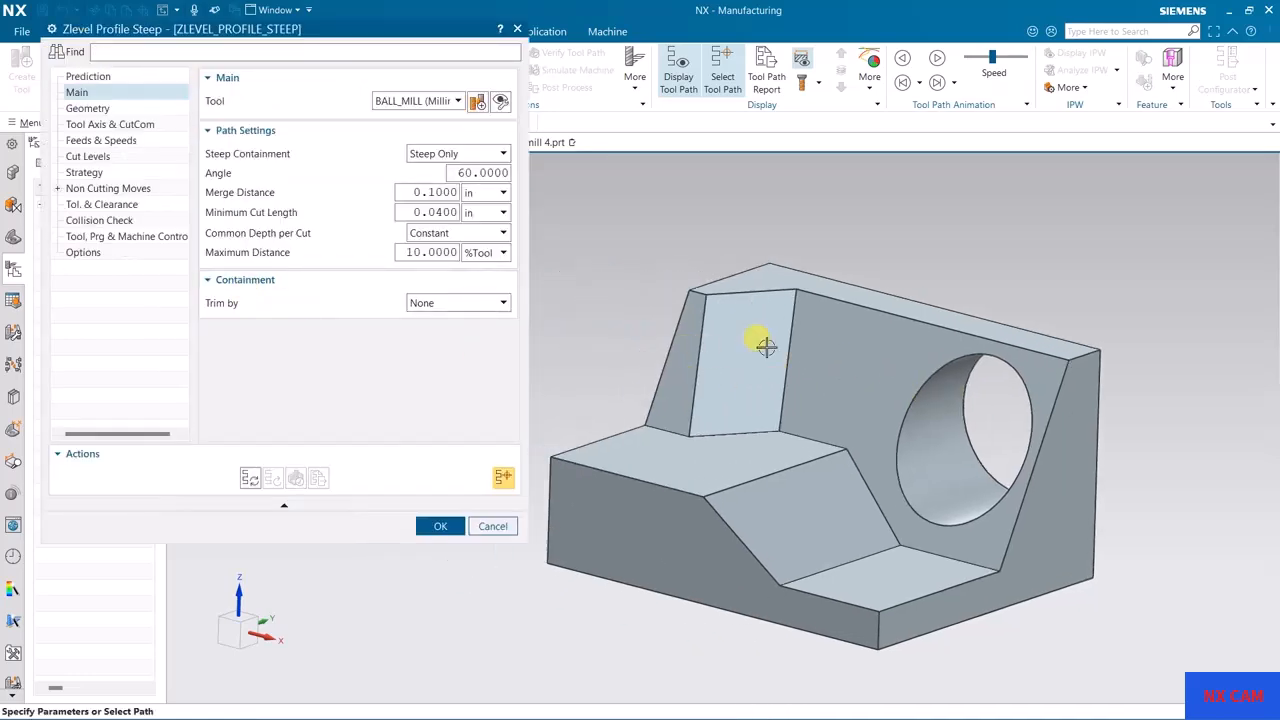
# Step: Specify the inclined corner wall face above the upper step as the operation's cut area
pyautogui.click(115, 110)
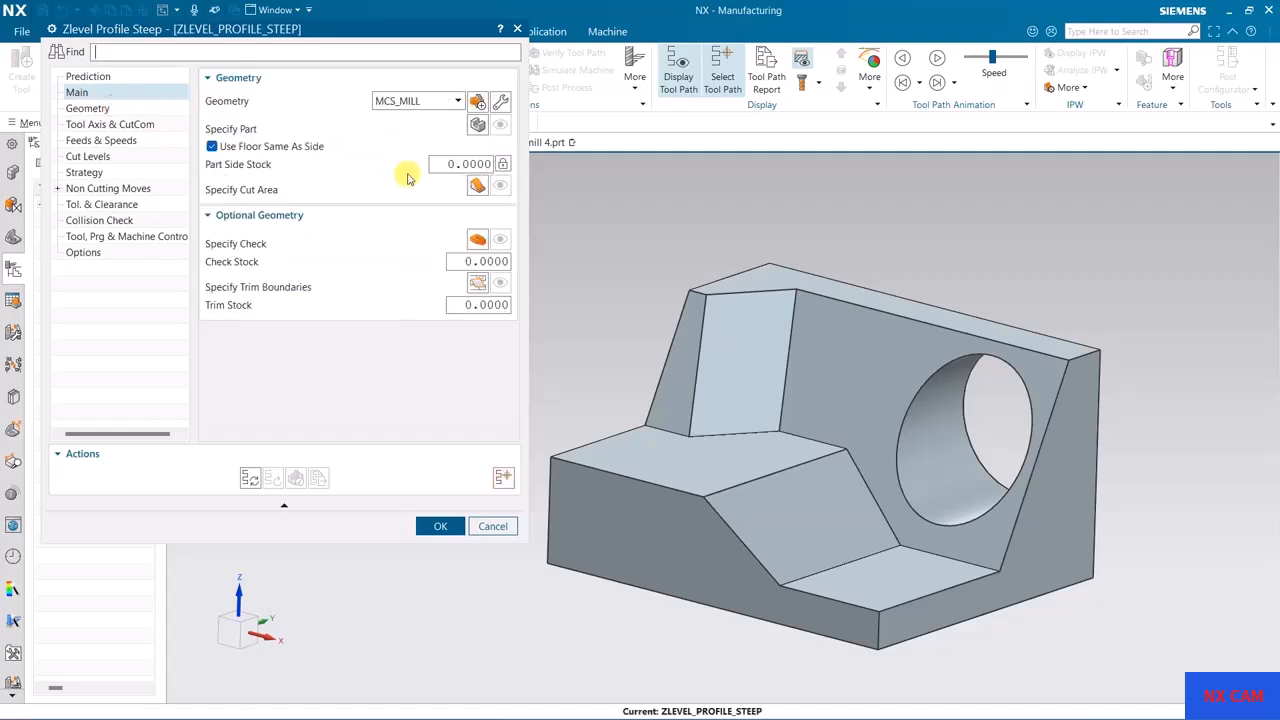
pyautogui.click(476, 189)
pyautogui.click(752, 345)
pyautogui.click(189, 258)
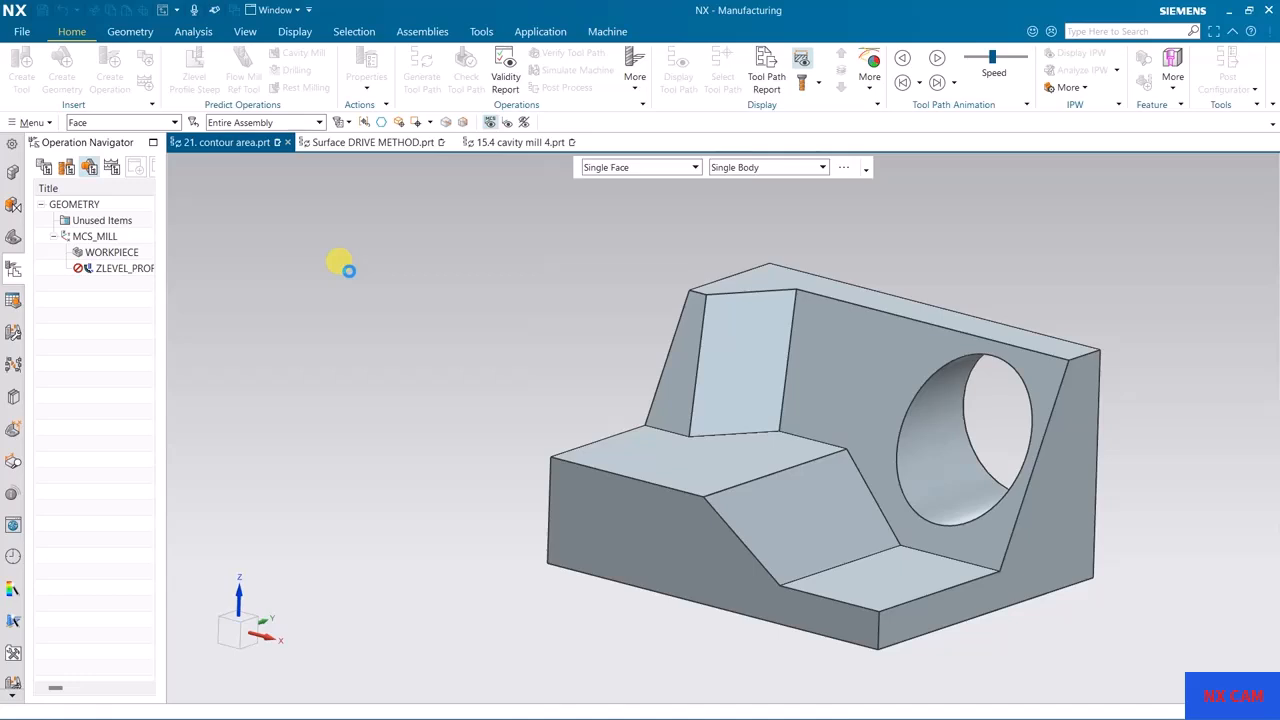
# Step: Set the operation's geometry to WORKPIECE, generate the tool path and inspect its engage and retract moves
pyautogui.click(433, 108)
pyautogui.click(420, 147)
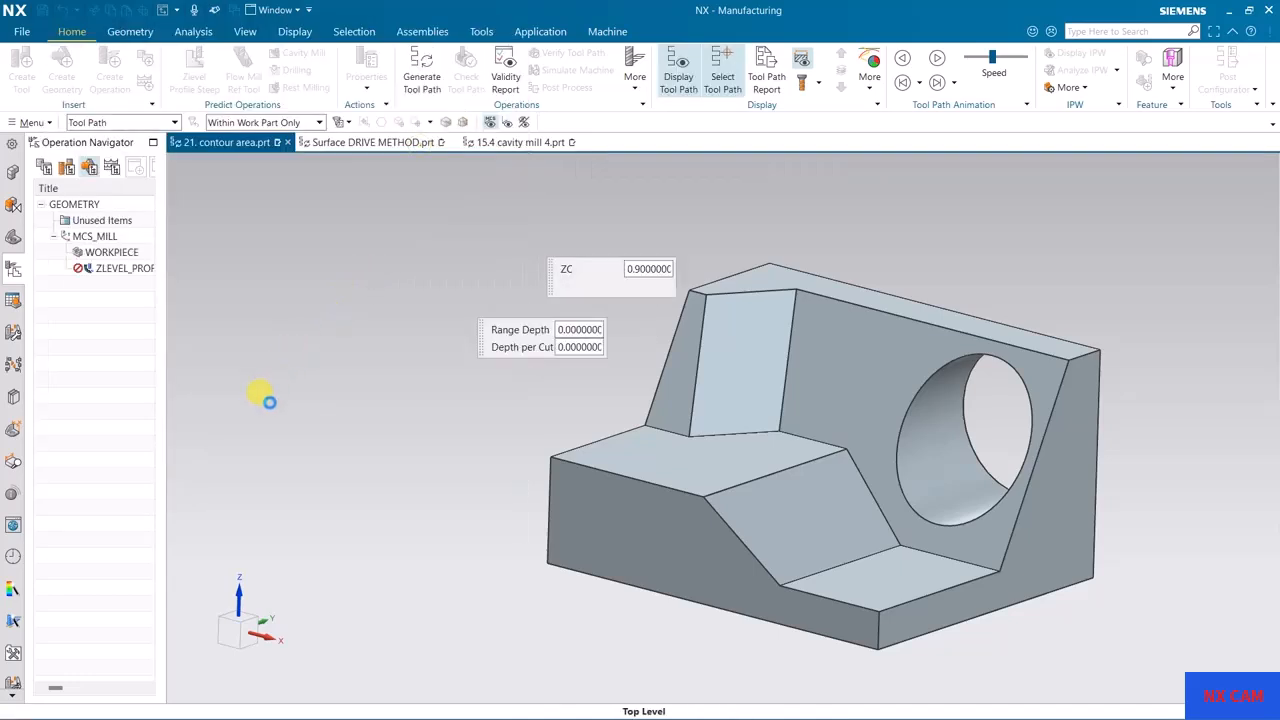
pyautogui.click(248, 476)
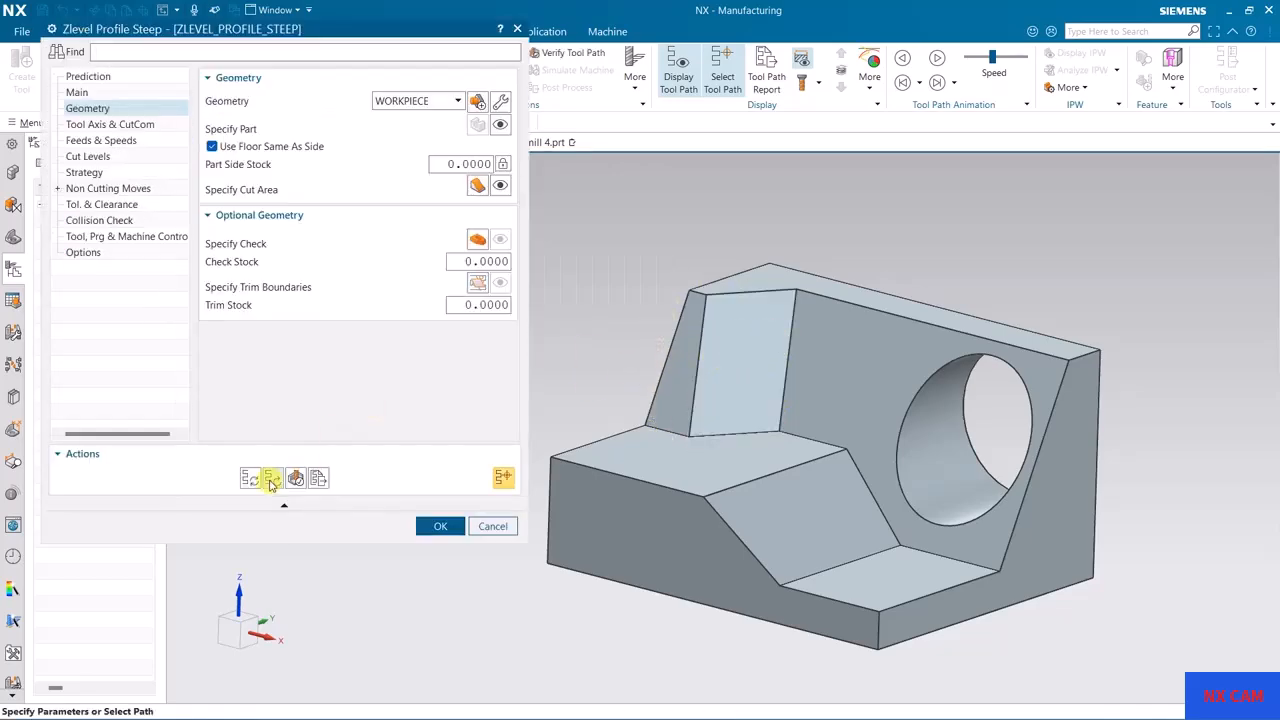
pyautogui.scroll(-4, 855, 335)
pyautogui.moveTo(855, 335); pyautogui.dragTo(746, 437, button='middle')
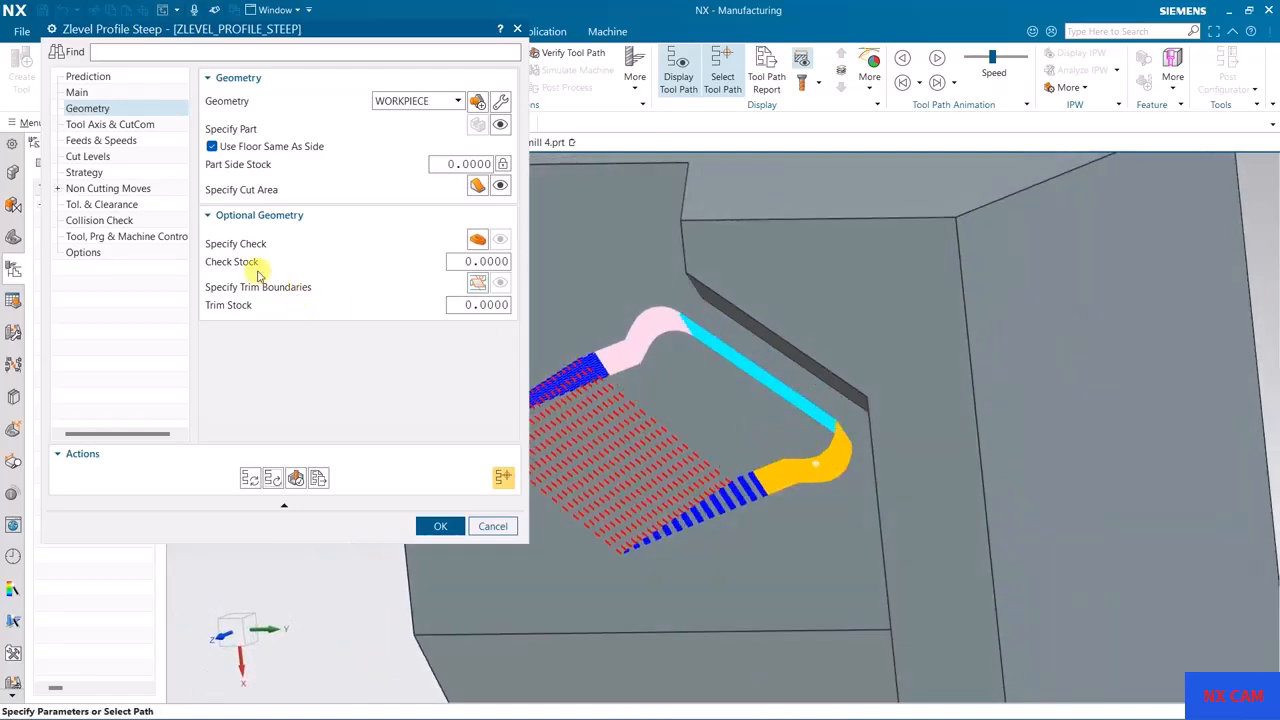
# Step: Check the engage and retract settings, and set Level to Level to Direct on Part in the cutting strategy
pyautogui.click(59, 189)
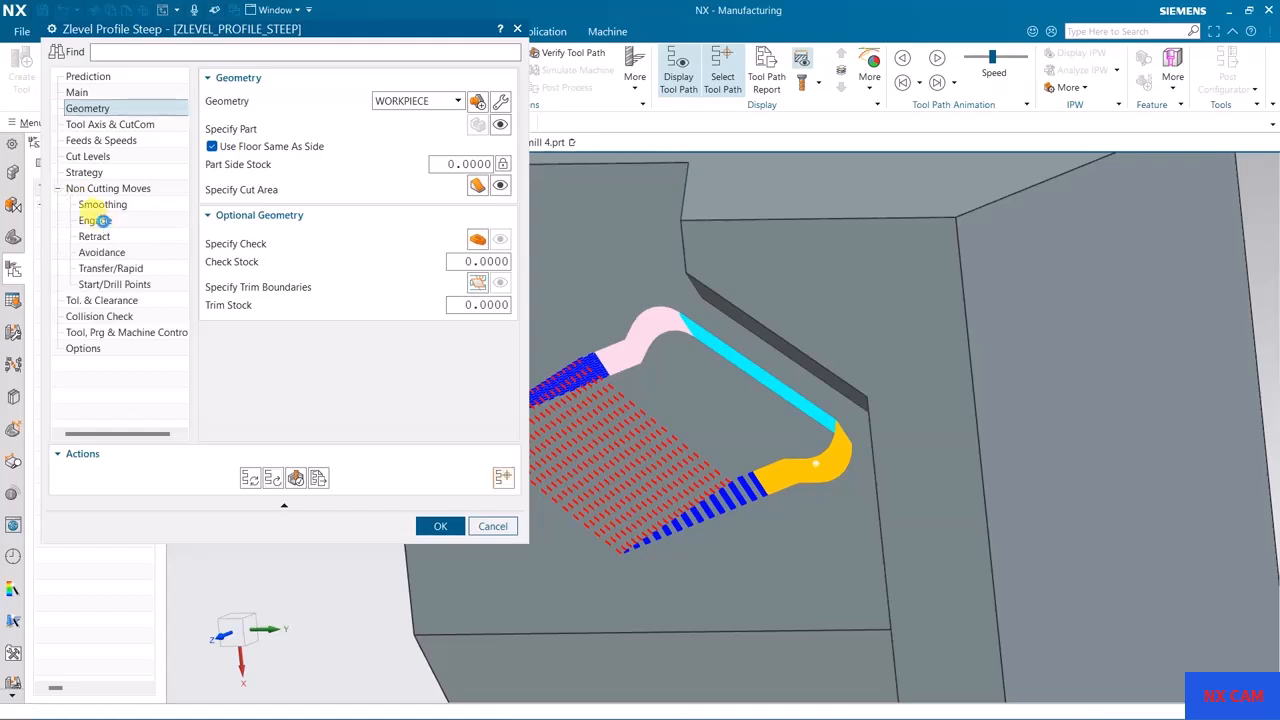
pyautogui.click(95, 223)
pyautogui.click(97, 237)
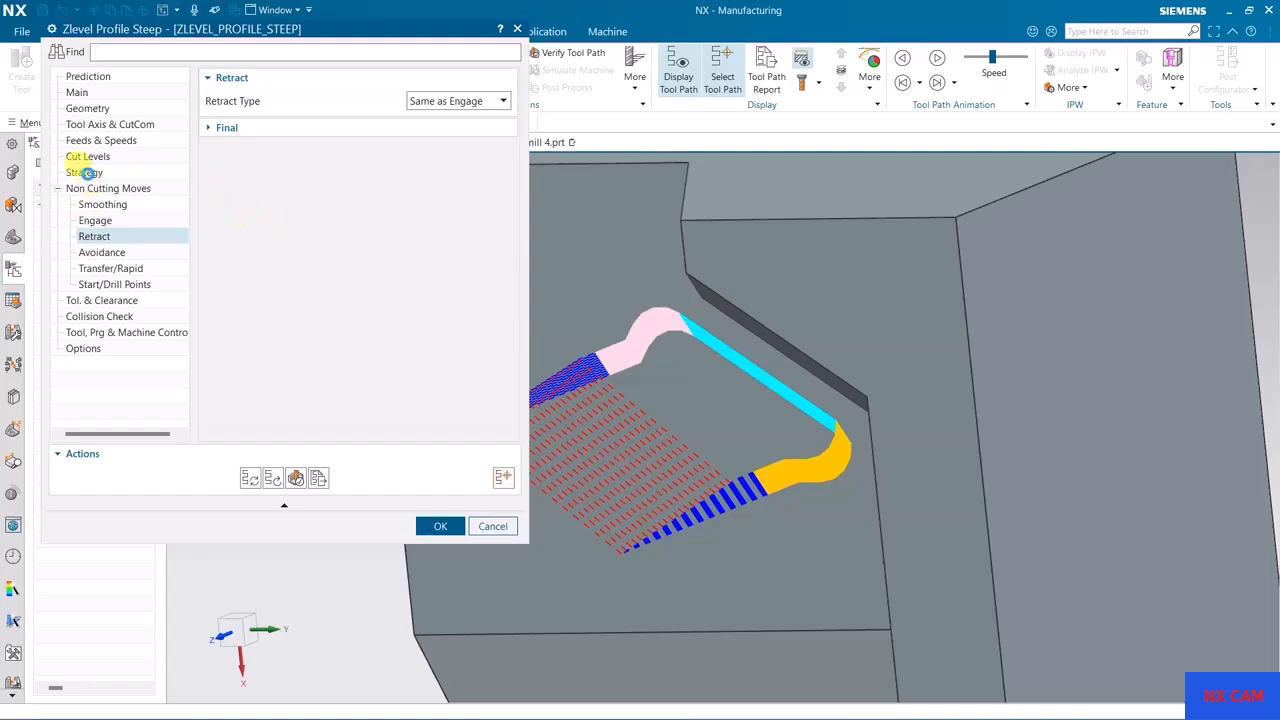
pyautogui.click(86, 173)
pyautogui.moveTo(749, 354); pyautogui.dragTo(763, 293, button='middle')
pyautogui.click(458, 253)
pyautogui.click(447, 286)
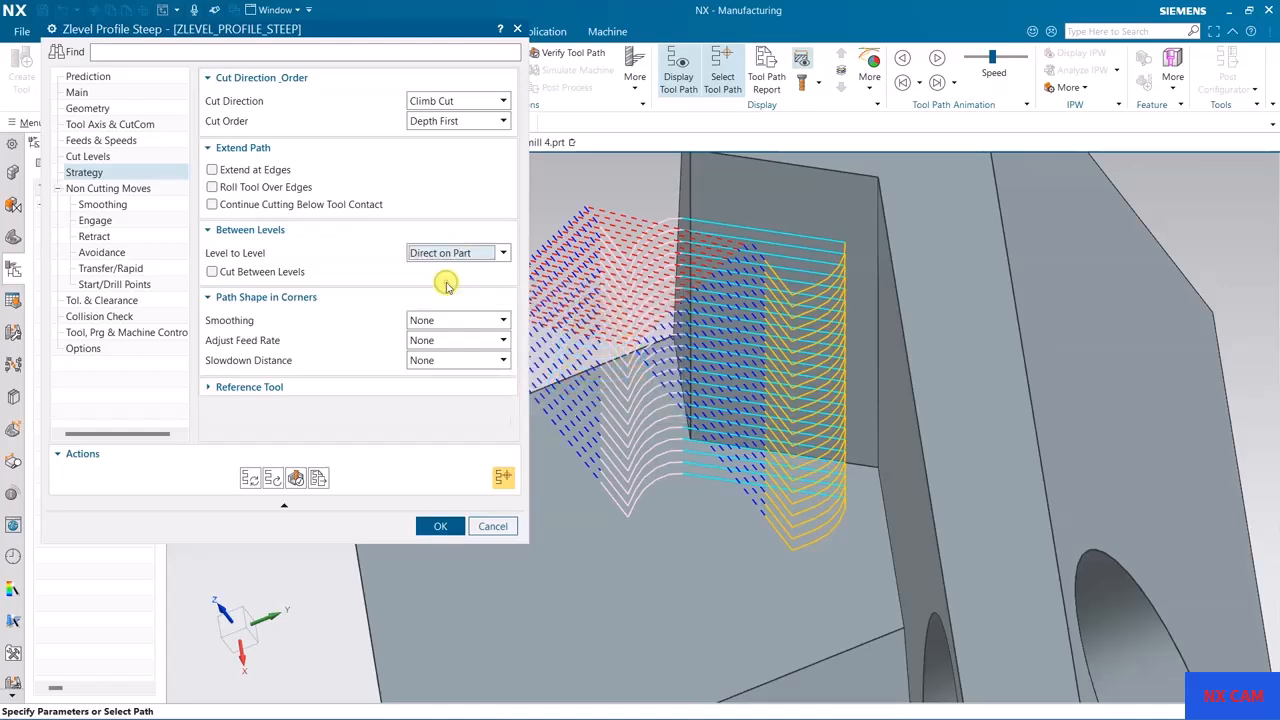
# Step: Set the cut direction to Mixed and regenerate the tool path
pyautogui.click(443, 101)
pyautogui.click(440, 145)
pyautogui.click(249, 478)
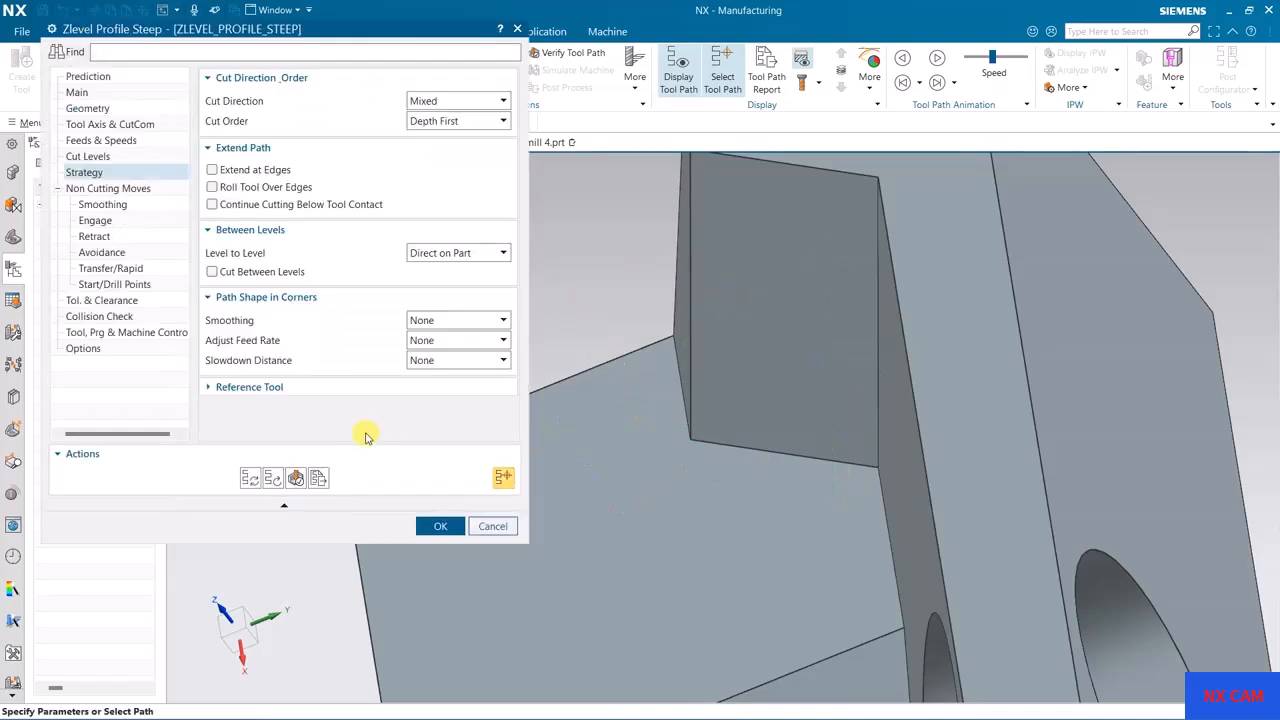
# Step: Verify the tool path on the part and accept the operation
pyautogui.click(296, 479)
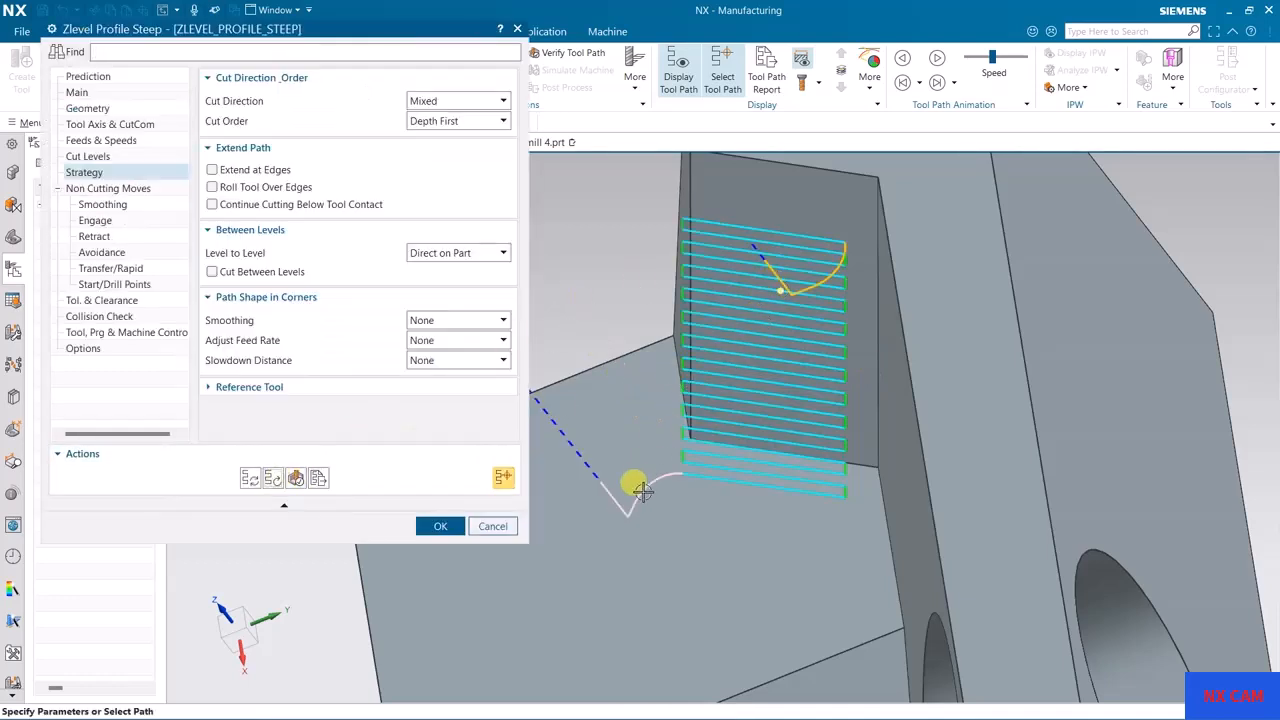
pyautogui.moveTo(728, 392); pyautogui.dragTo(809, 332, button='middle')
pyautogui.click(437, 530)
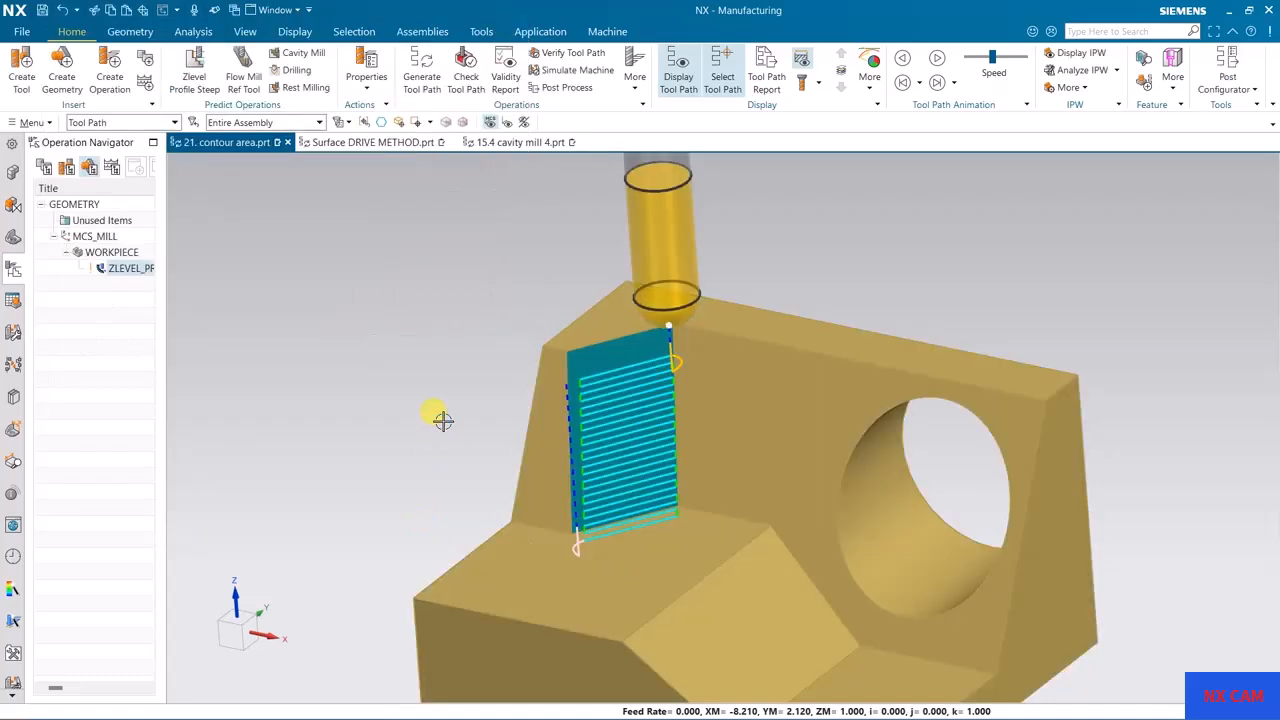
pyautogui.moveTo(313, 341)
pyautogui.mouseDown(button='middle')
pyautogui.moveTo(343, 383)
pyautogui.moveTo(320, 360)
pyautogui.moveTo(318, 387)
pyautogui.moveTo(314, 345)
pyautogui.mouseUp(button='middle')
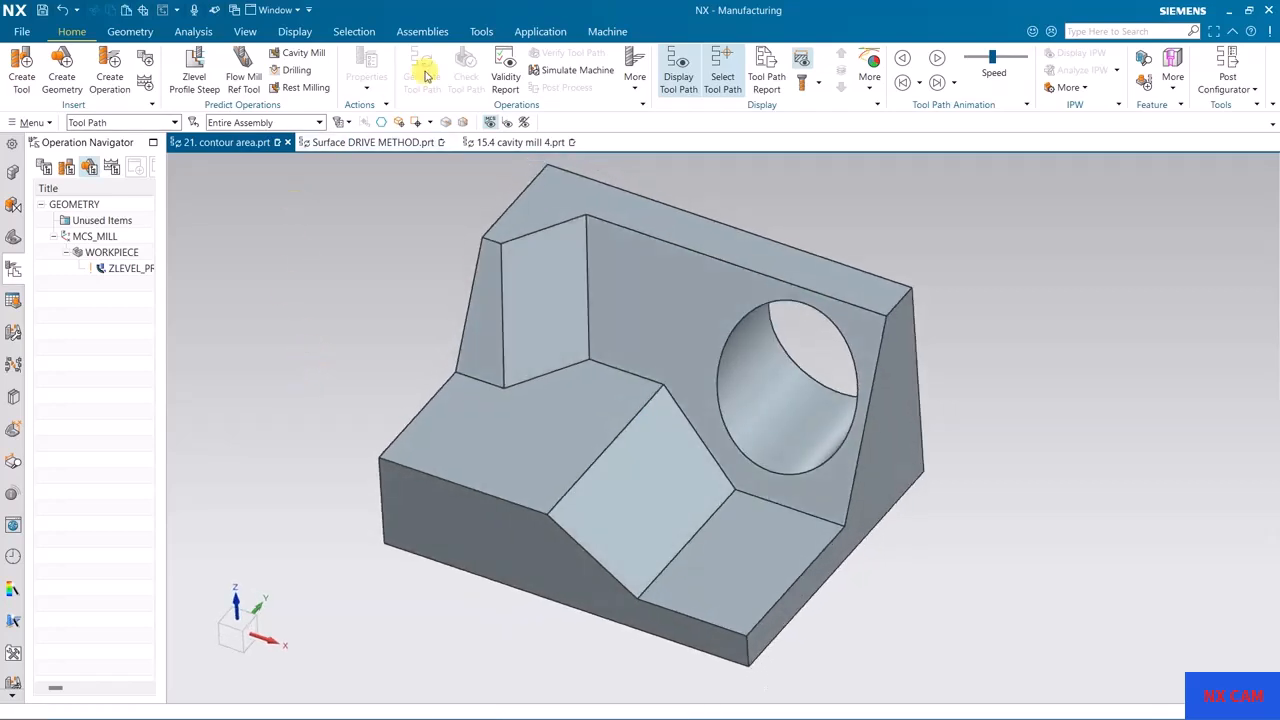
# Step: Switch to Modeling and create a dynamic datum CSYS at the outer corner where the upper step meets the wall
pyautogui.click(545, 31)
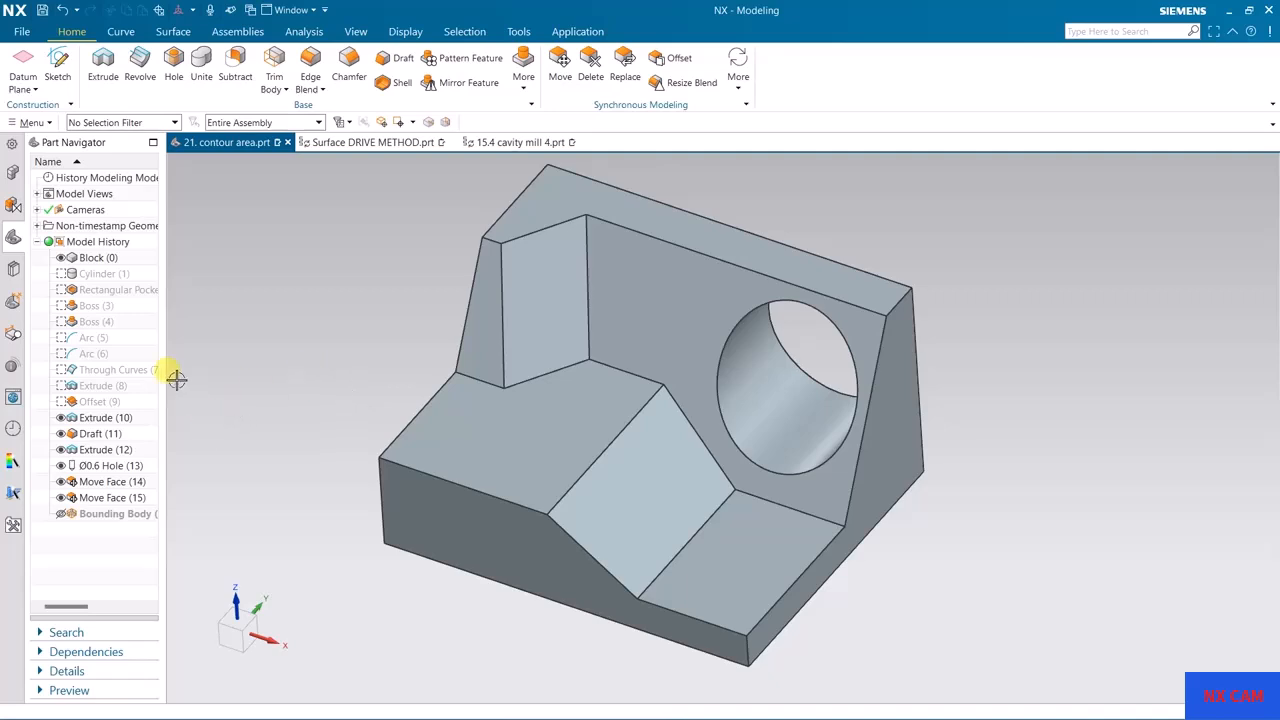
pyautogui.click(36, 90)
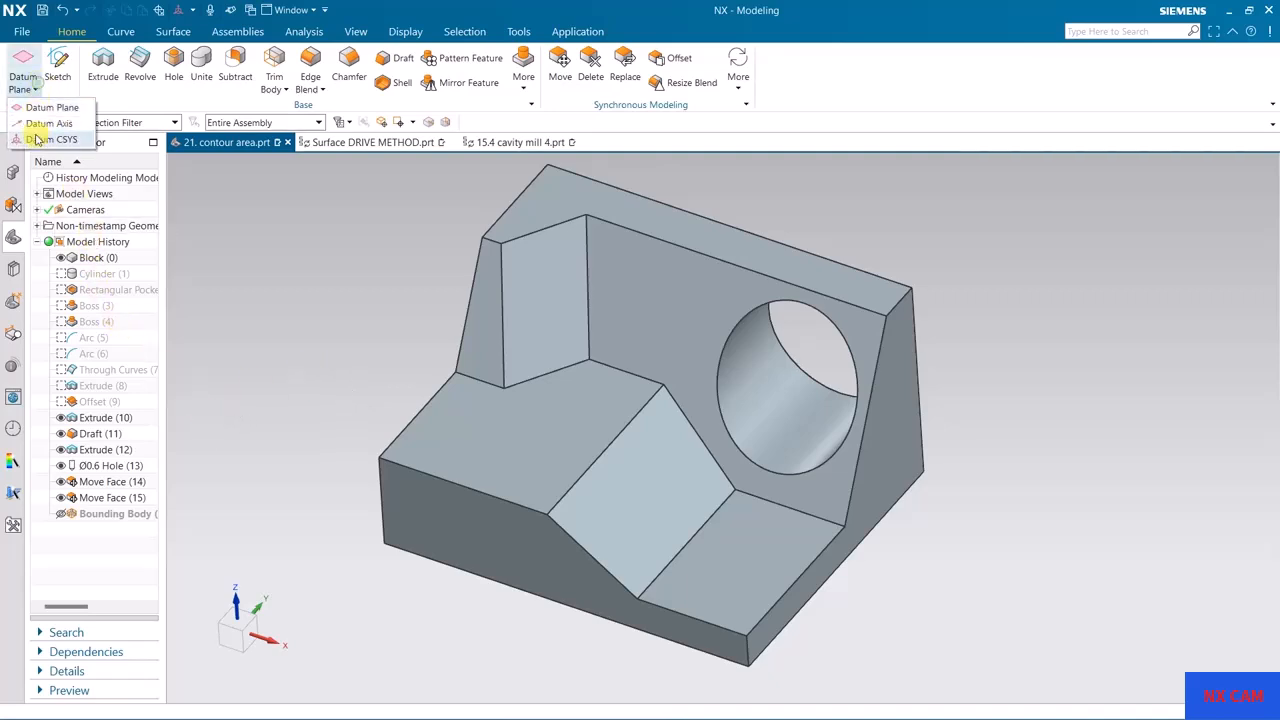
pyautogui.click(40, 134)
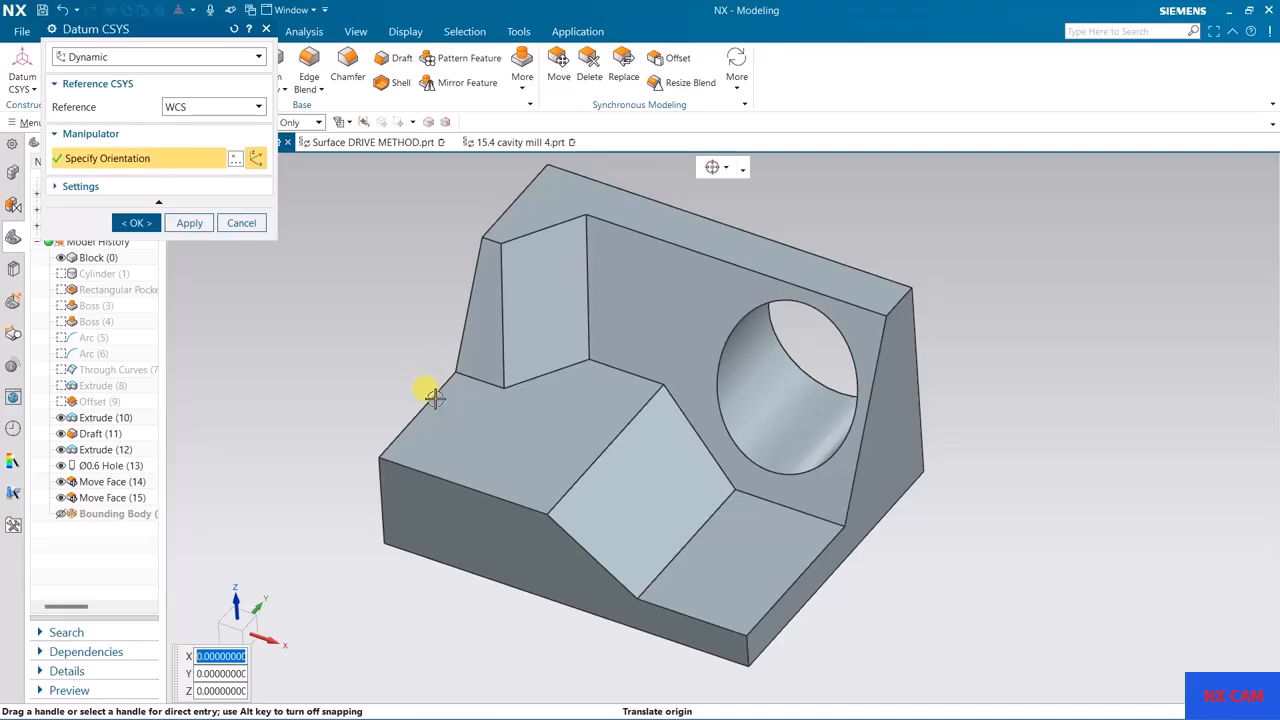
pyautogui.click(454, 372)
pyautogui.click(185, 223)
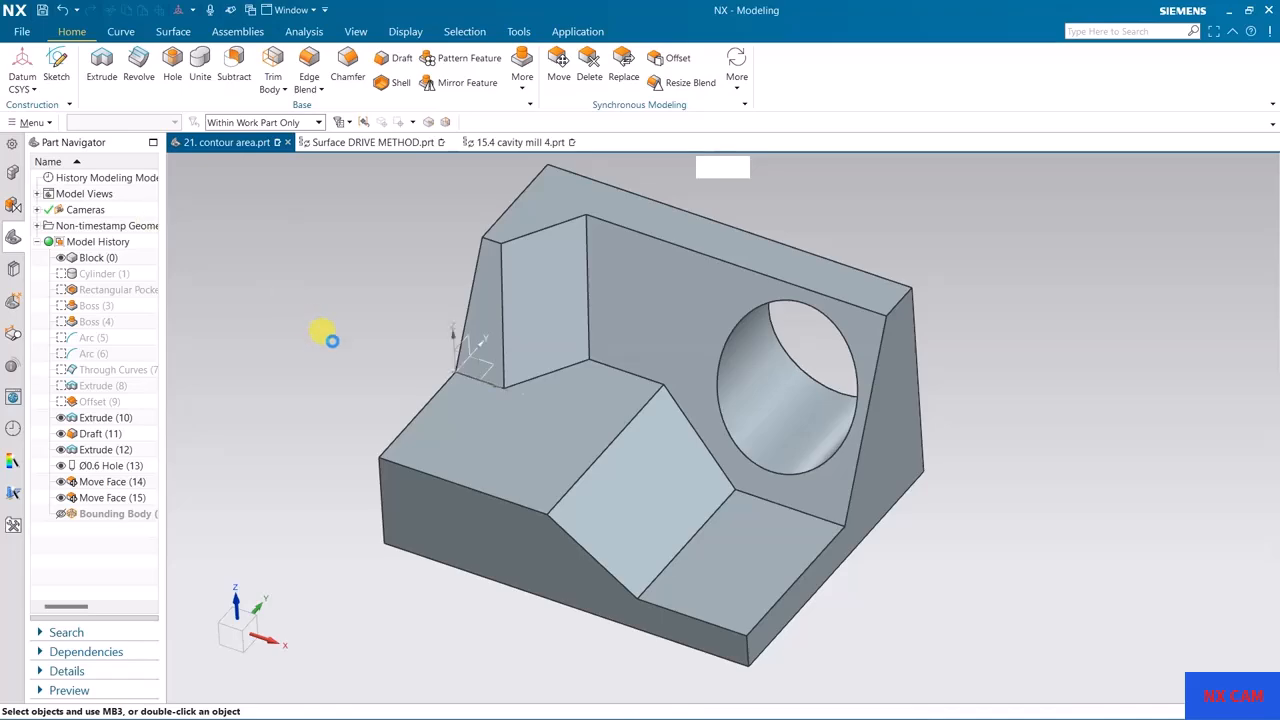
# Step: Start a new sketch on the XZ plane of the new datum CSYS
pyautogui.click(57, 65)
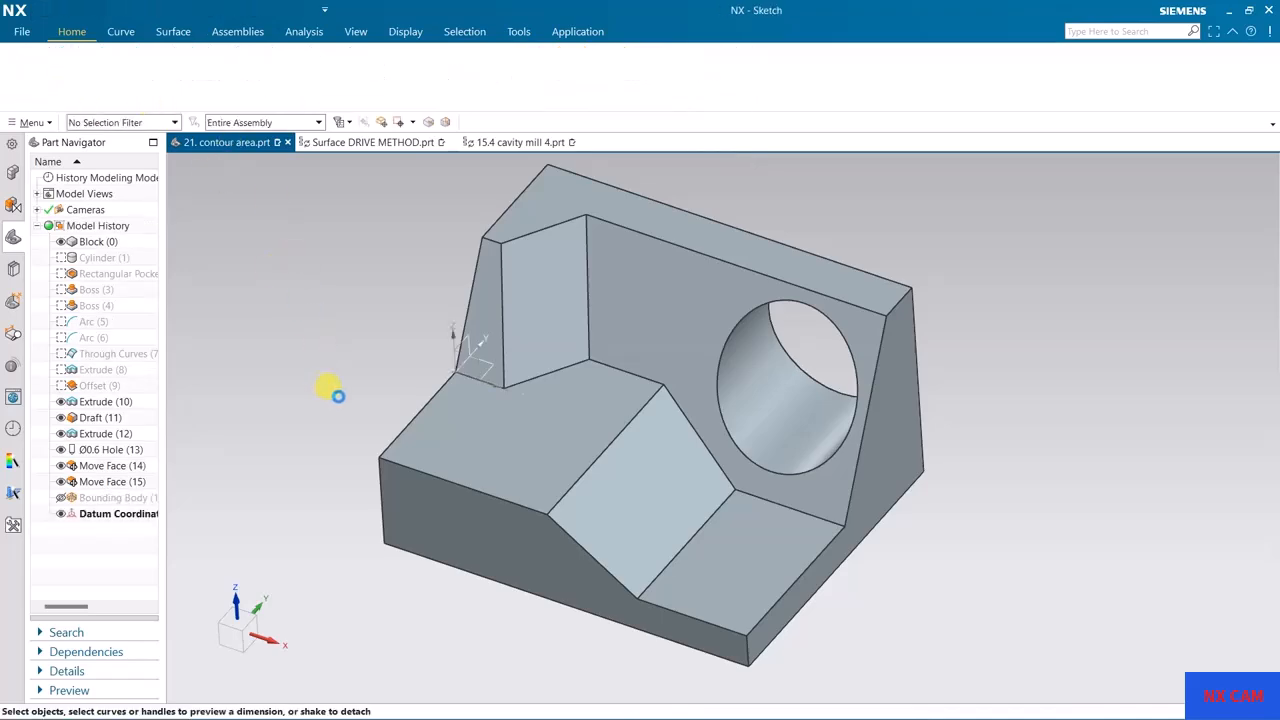
pyautogui.moveTo(531, 420)
pyautogui.mouseDown(button='middle')
pyautogui.moveTo(551, 366)
pyautogui.moveTo(563, 380)
pyautogui.moveTo(529, 368)
pyautogui.moveTo(523, 388)
pyautogui.moveTo(490, 378)
pyautogui.mouseUp(button='middle')
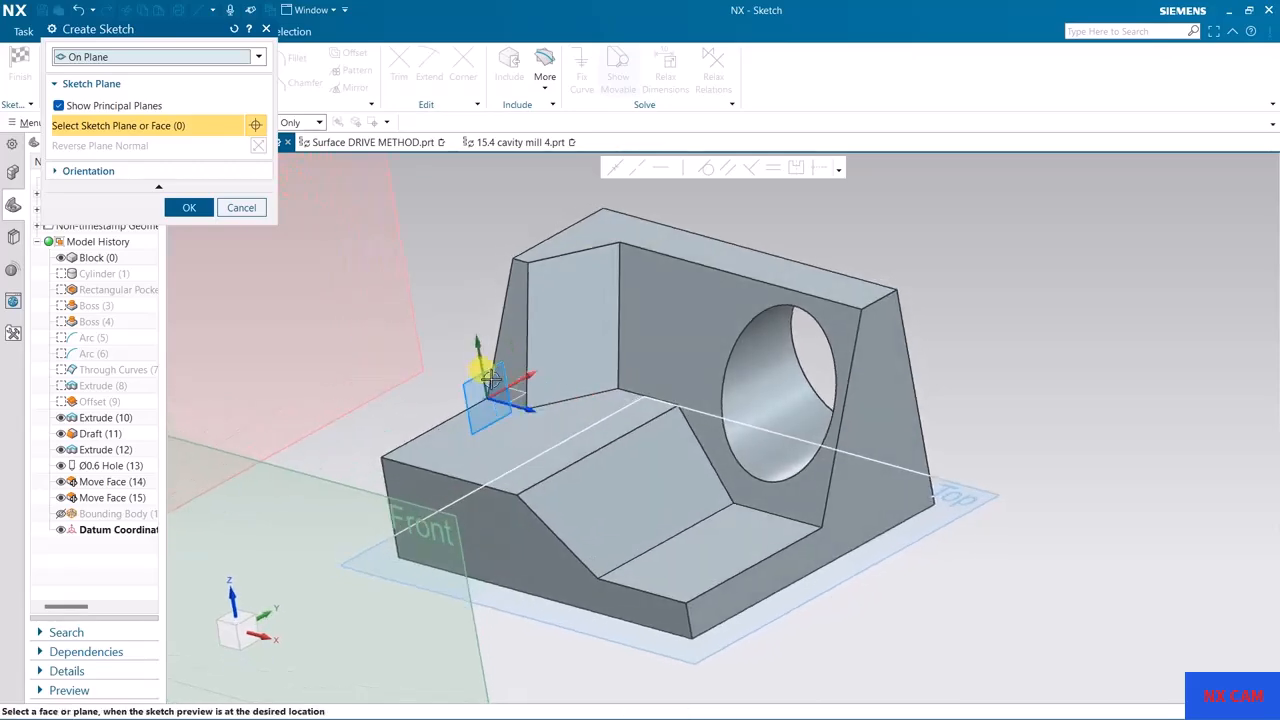
pyautogui.click(535, 428)
pyautogui.middleClick(591, 468)
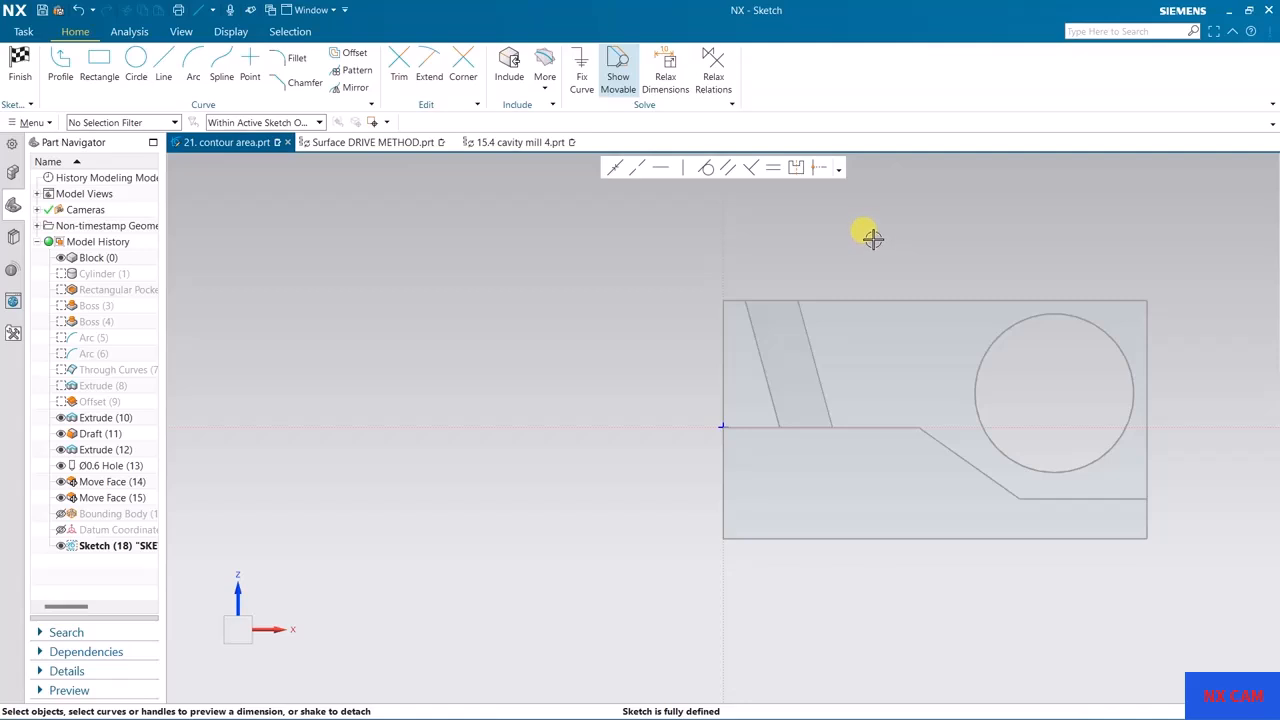
# Step: Sketch a short vertical line crossing the part's upper edge, between the inclined wall and the hole, and finish the sketch
pyautogui.click(92, 60)
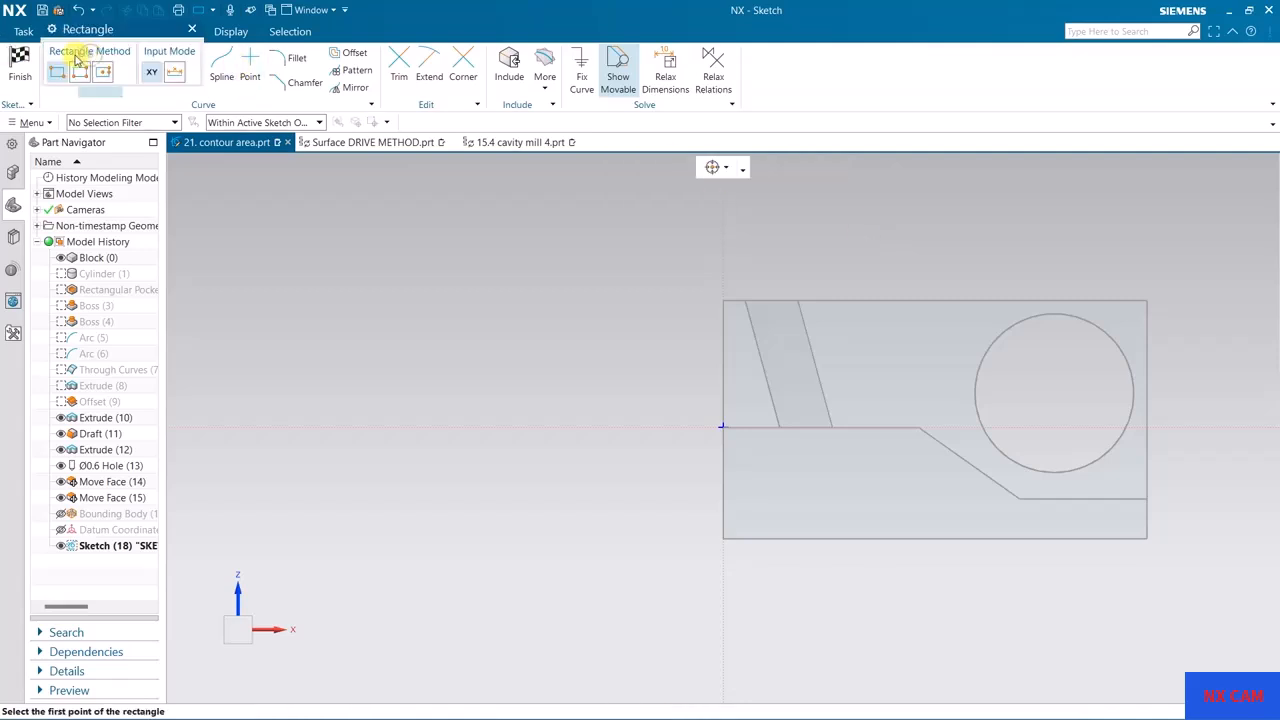
pyautogui.press('l')
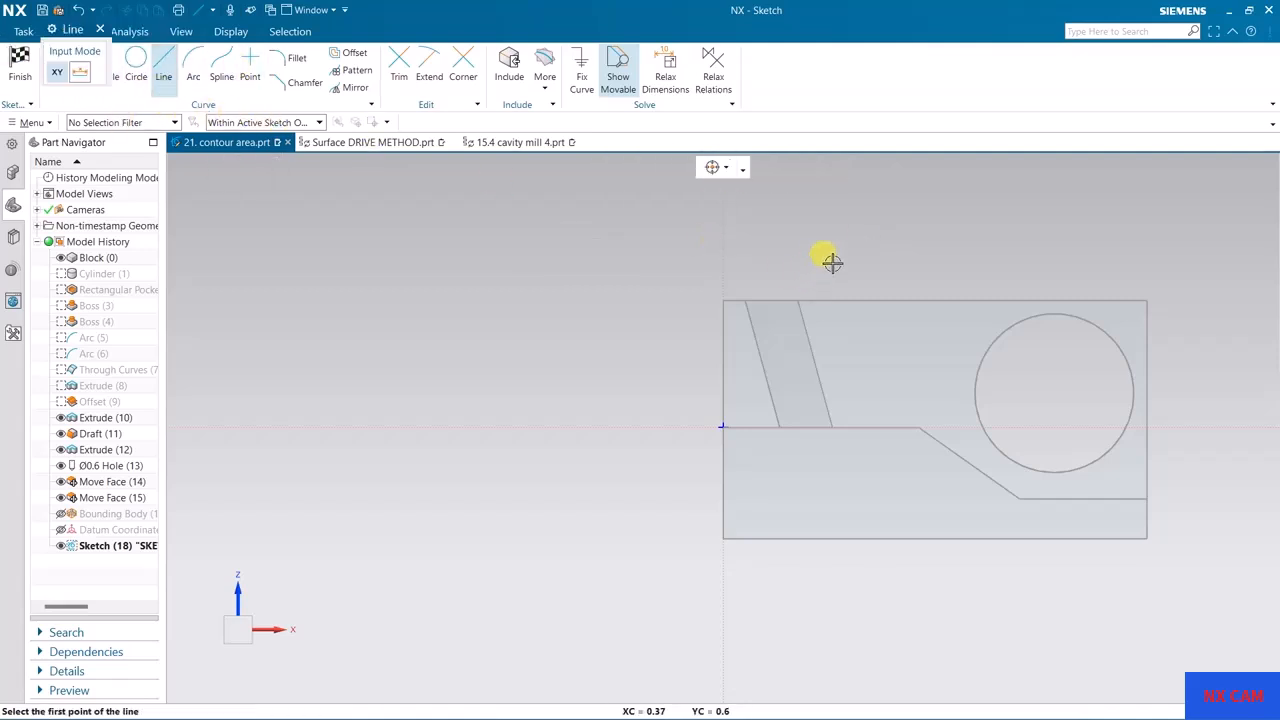
pyautogui.click(847, 234)
pyautogui.click(847, 318)
pyautogui.middleClick(874, 286)
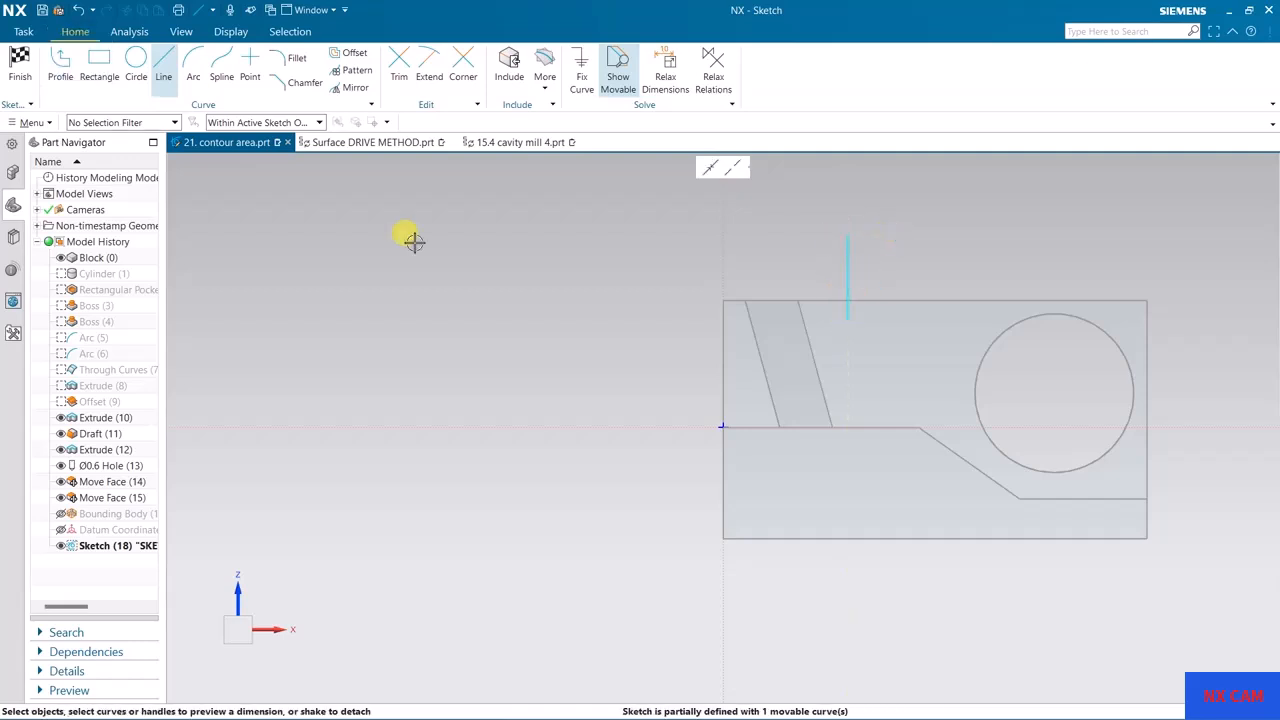
pyautogui.click(22, 80)
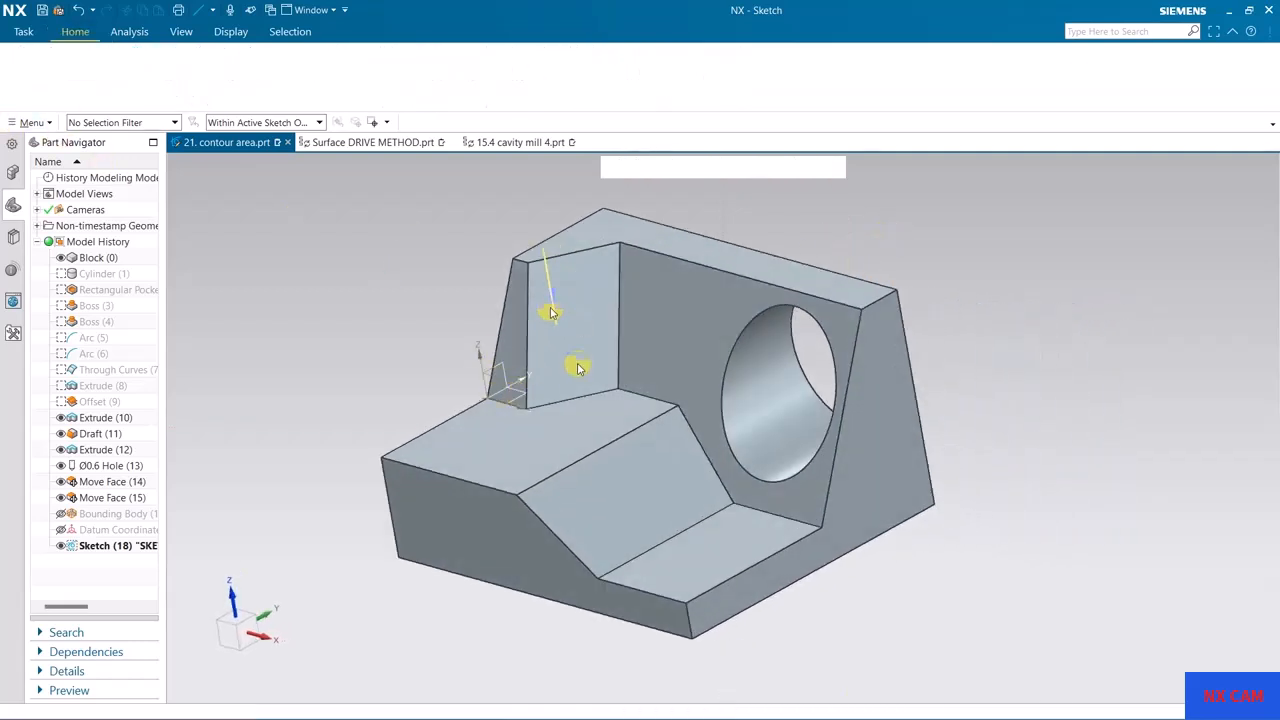
# Step: Return to Manufacturing and open the Zlevel Profile Steep operation for editing
pyautogui.click(563, 32)
pyautogui.click(325, 64)
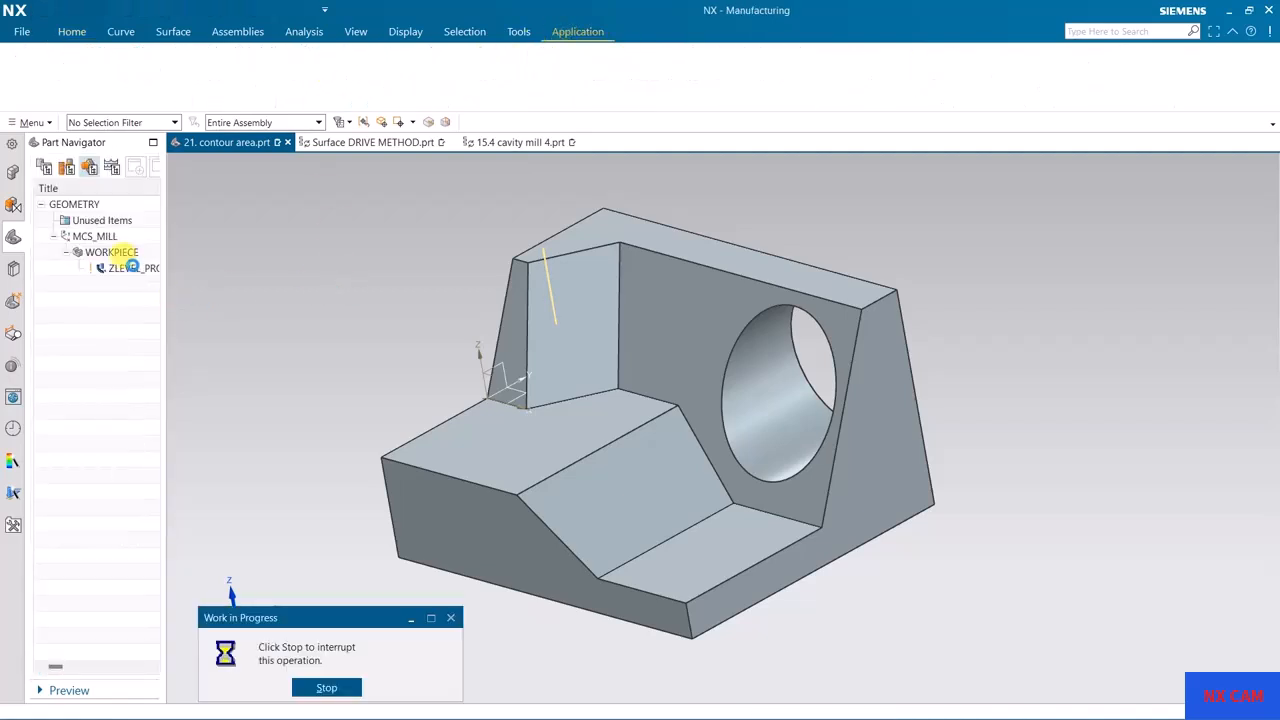
pyautogui.moveTo(440, 342); pyautogui.dragTo(456, 338, button='middle')
pyautogui.click(158, 267)
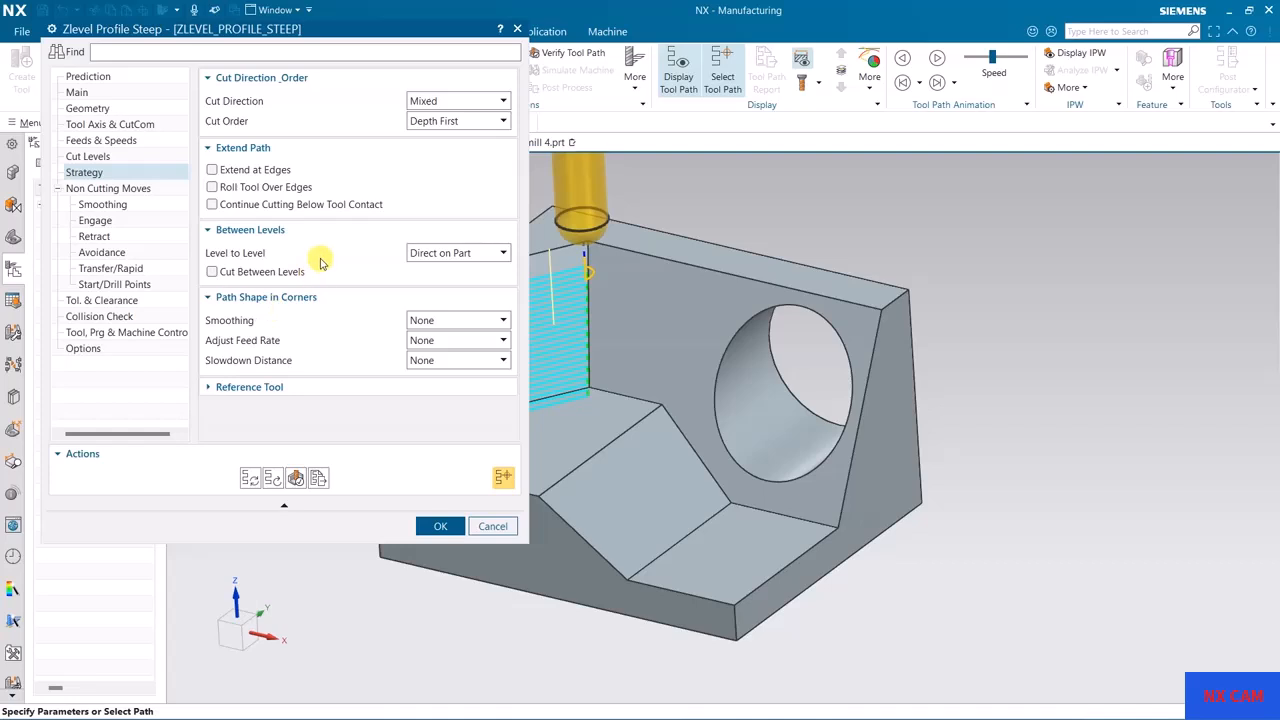
# Step: Set the open-area engage type to Point and specify the sketched line's upper endpoint as the engage point
pyautogui.click(95, 219)
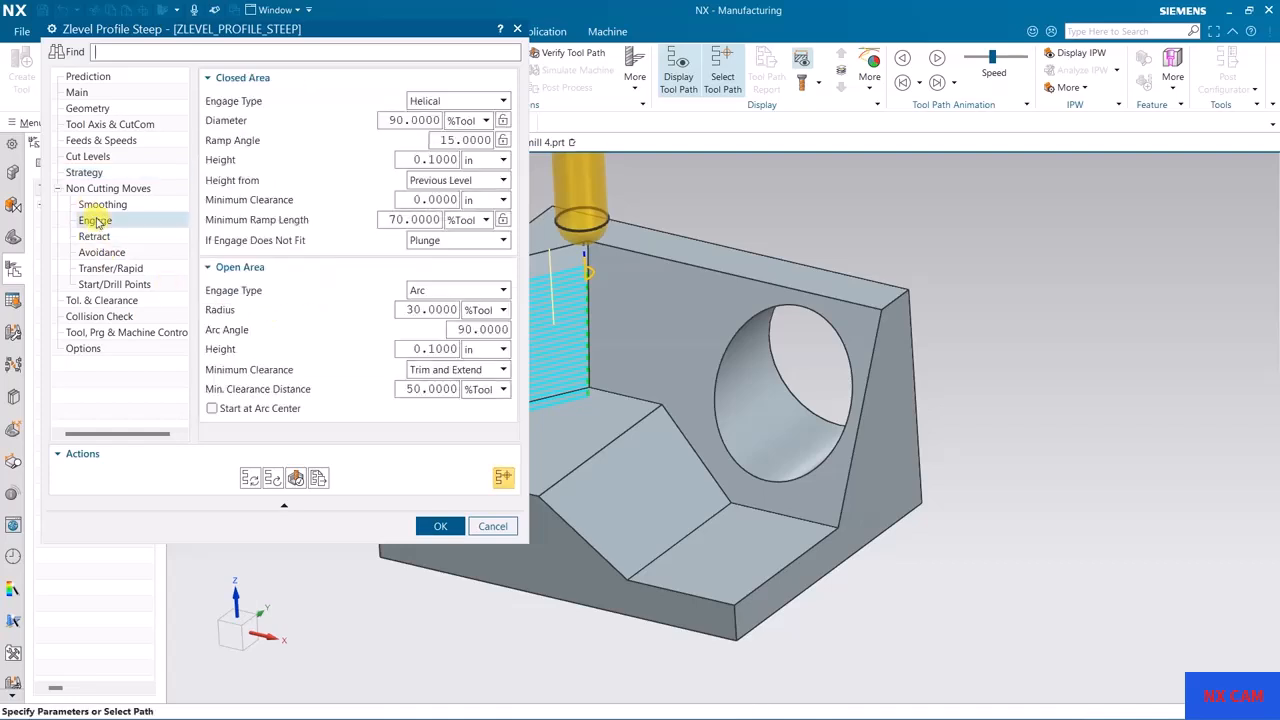
pyautogui.click(450, 290)
pyautogui.click(502, 417)
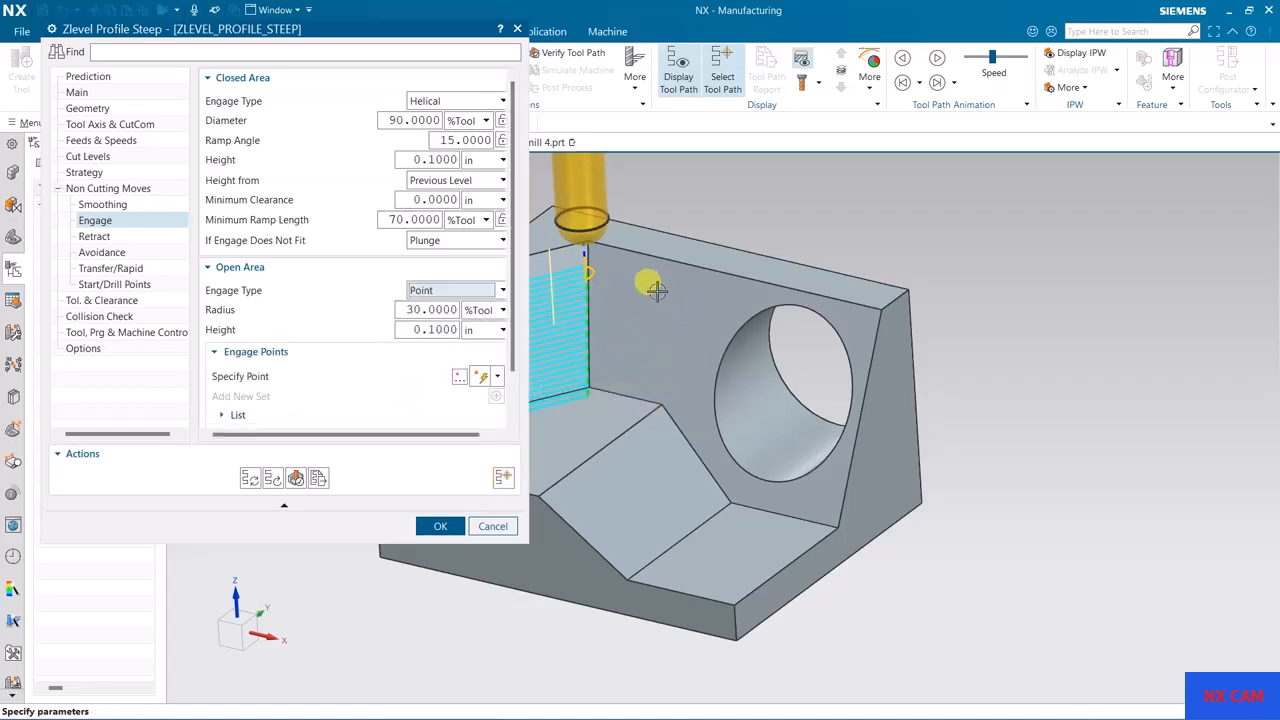
pyautogui.moveTo(634, 286); pyautogui.dragTo(815, 291, button='middle')
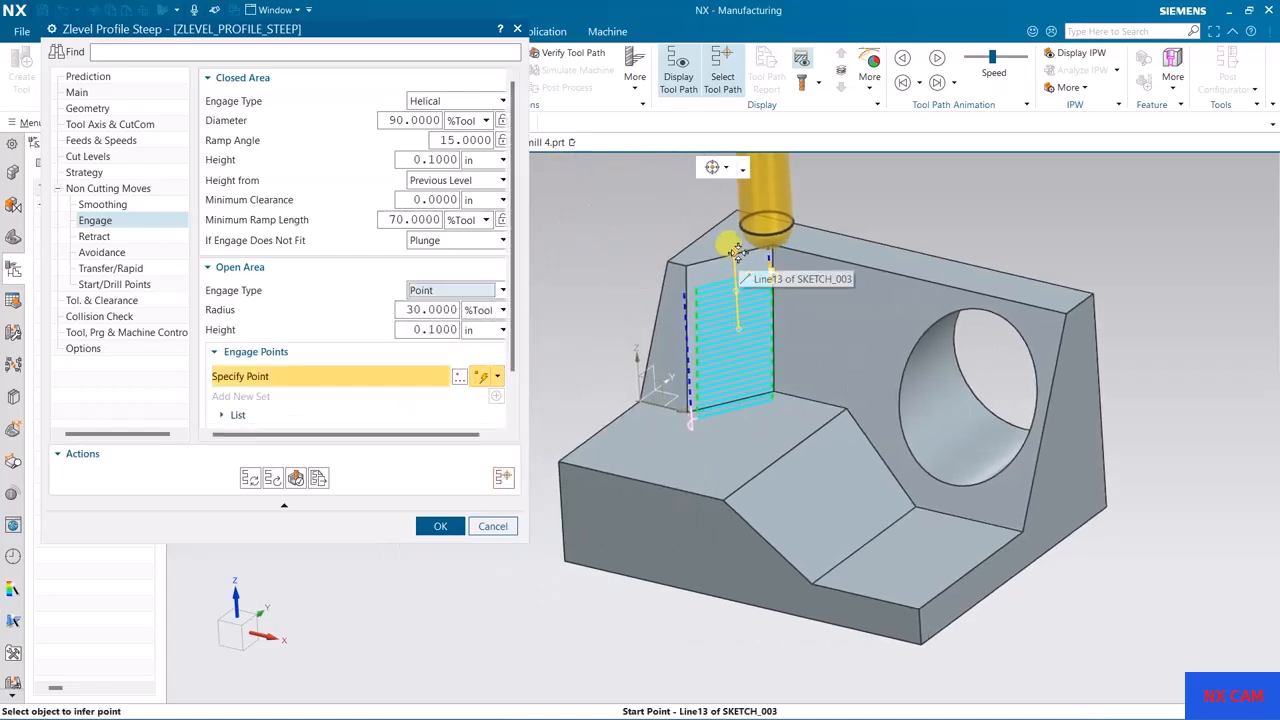
pyautogui.click(749, 265)
# Step: Regenerate the tool path with the specified engage point
pyautogui.moveTo(837, 334); pyautogui.dragTo(567, 395, button='middle')
pyautogui.click(248, 478)
pyautogui.press('Return')
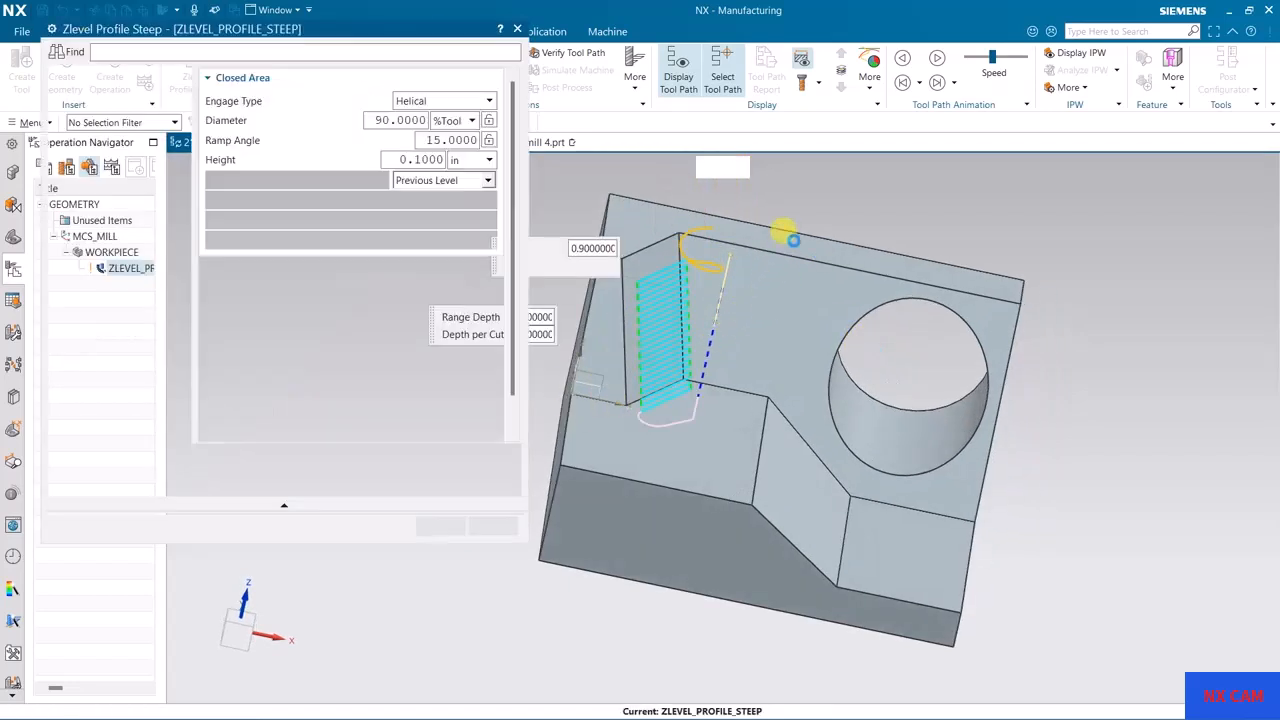
# Step: Set the closed-area engage type to Same as Open Area and regenerate the tool path
pyautogui.moveTo(789, 189); pyautogui.dragTo(752, 210, button='middle')
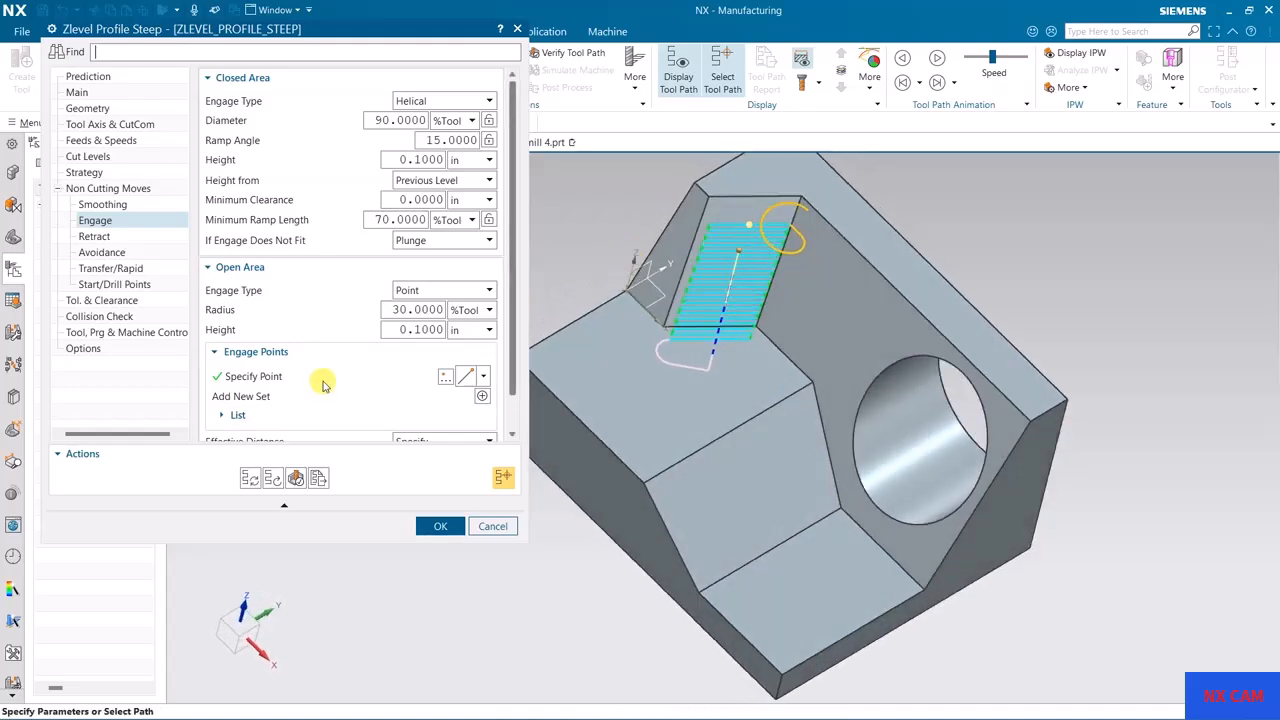
pyautogui.click(332, 376)
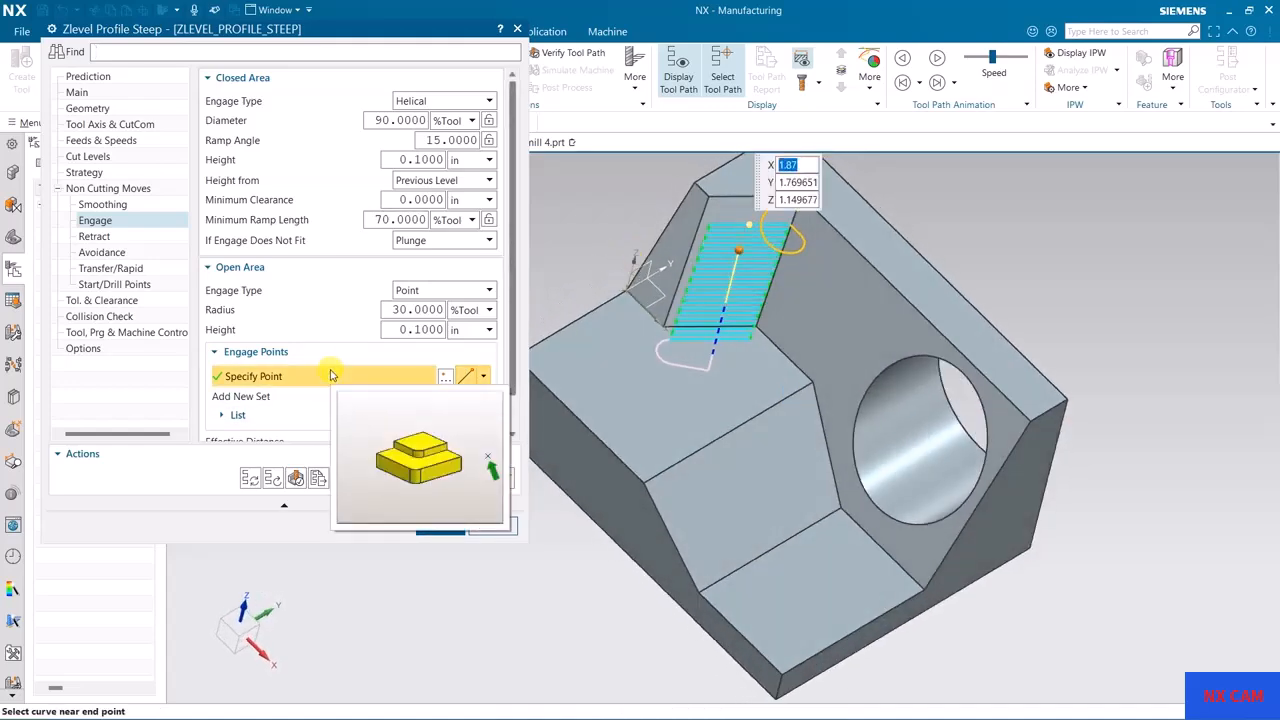
pyautogui.click(420, 101)
pyautogui.click(430, 116)
pyautogui.click(256, 480)
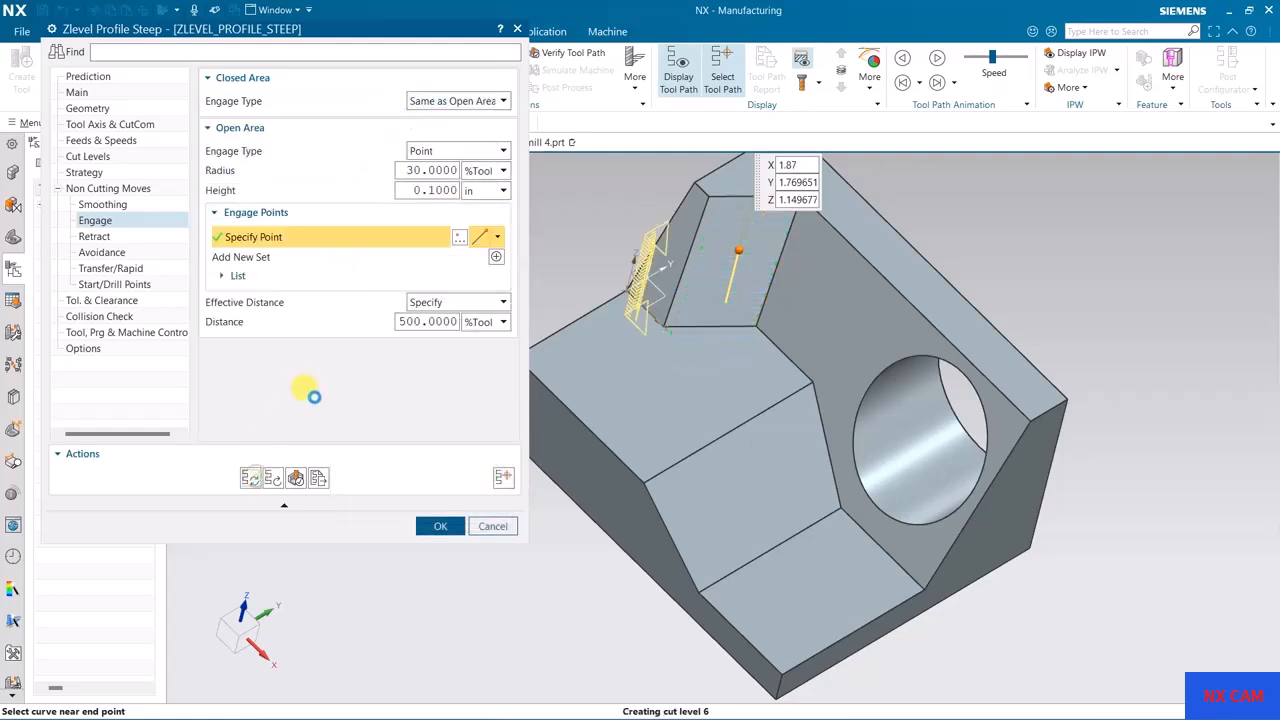
pyautogui.middleClick(313, 397)
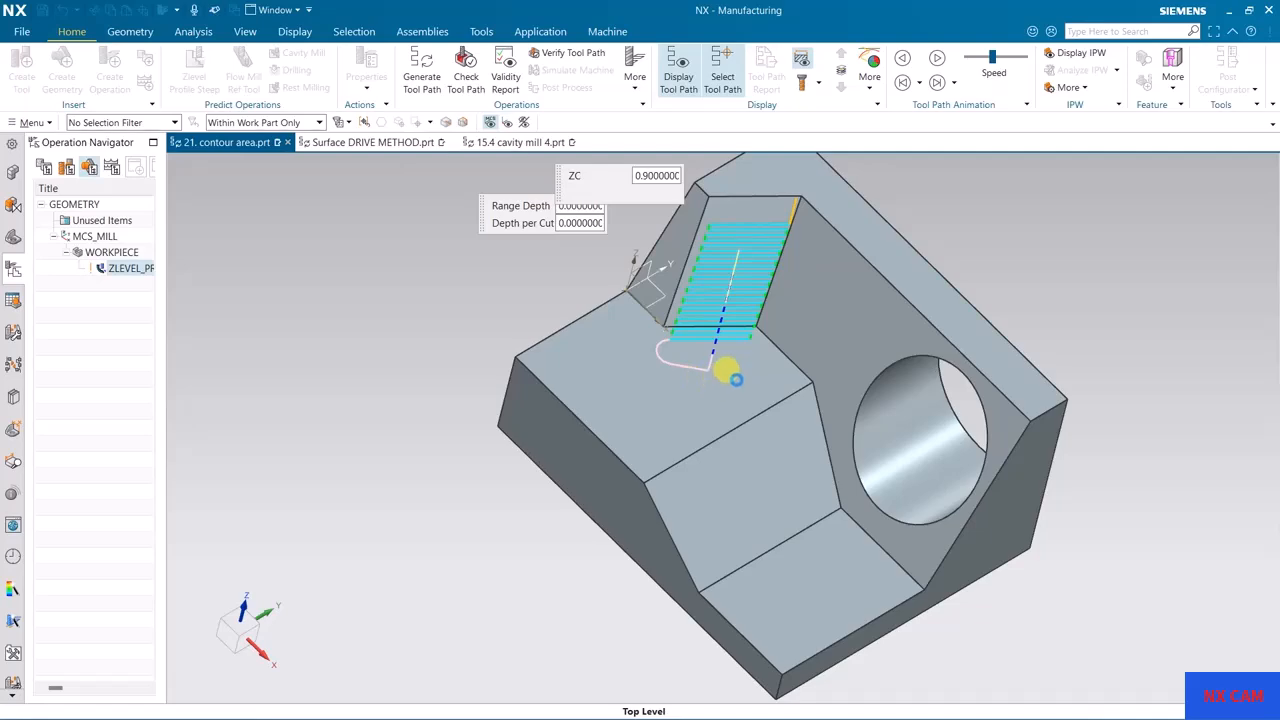
pyautogui.moveTo(735, 365)
pyautogui.mouseDown(button='middle')
pyautogui.moveTo(705, 347)
pyautogui.moveTo(777, 337)
pyautogui.moveTo(755, 352)
pyautogui.mouseUp(button='middle')
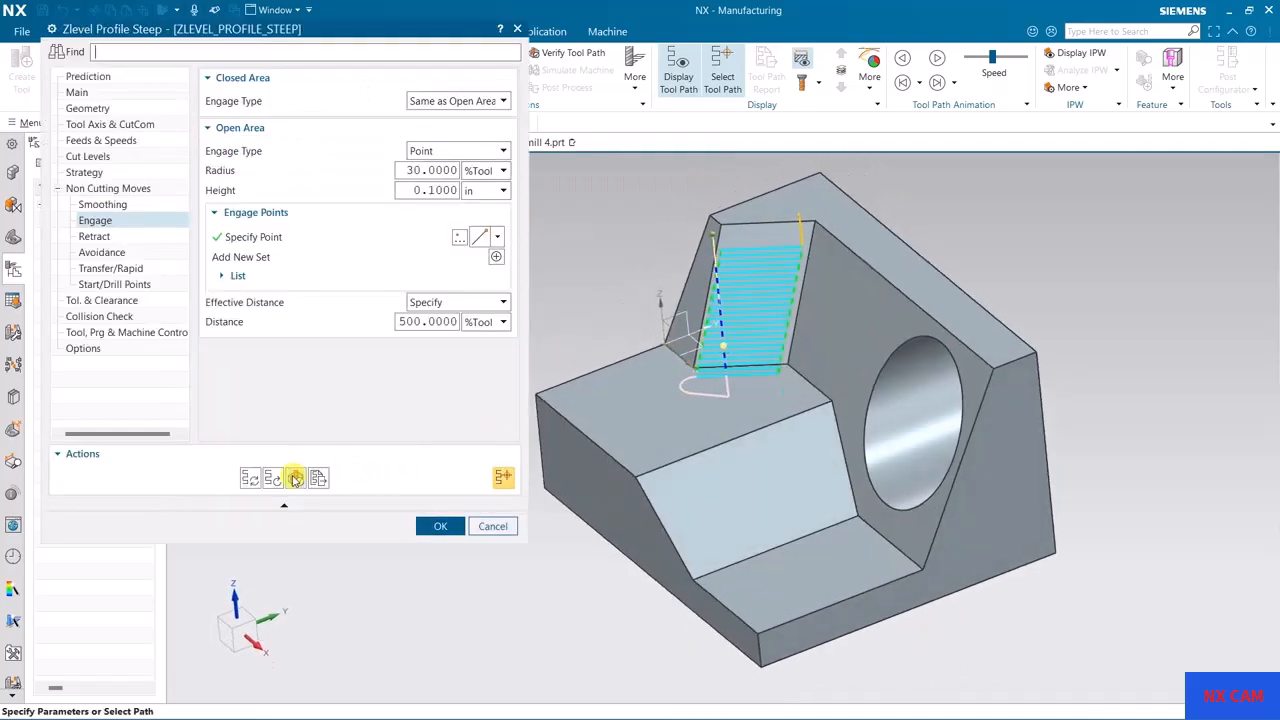
# Step: Replay the tool motion along the whole path, close the visualization and leave the operation without saving its changes
pyautogui.click(295, 479)
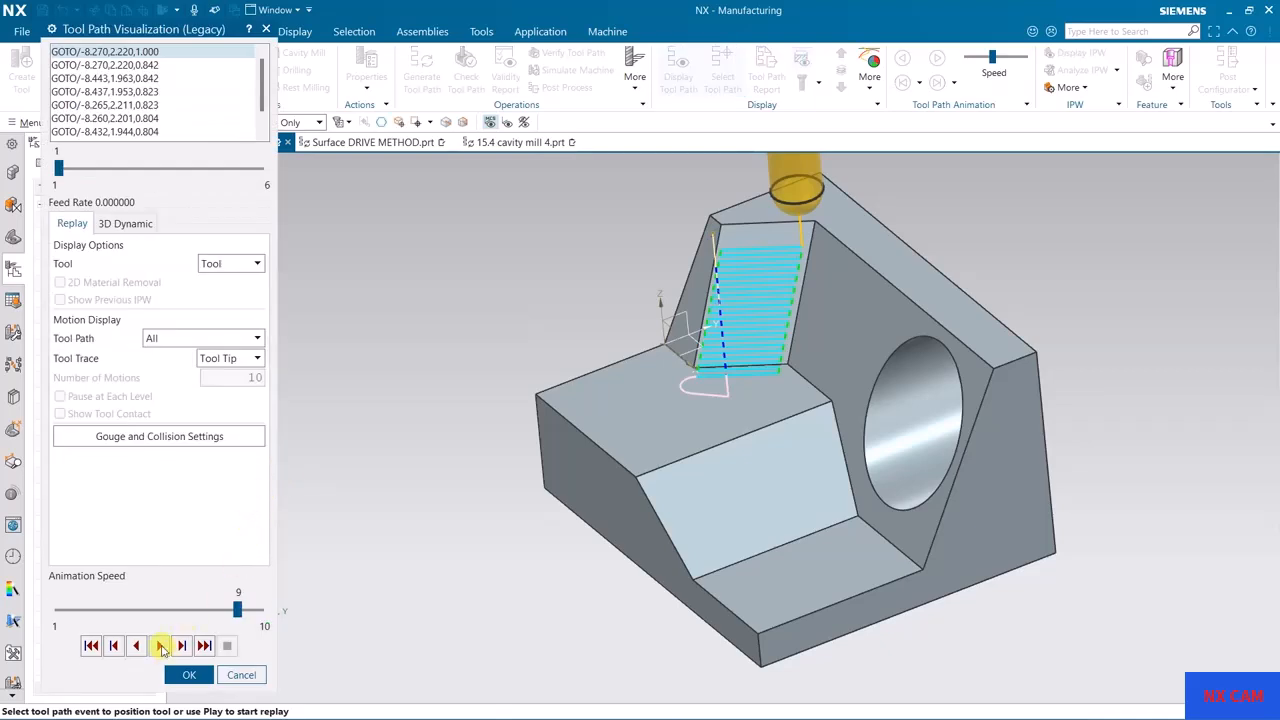
pyautogui.click(161, 646)
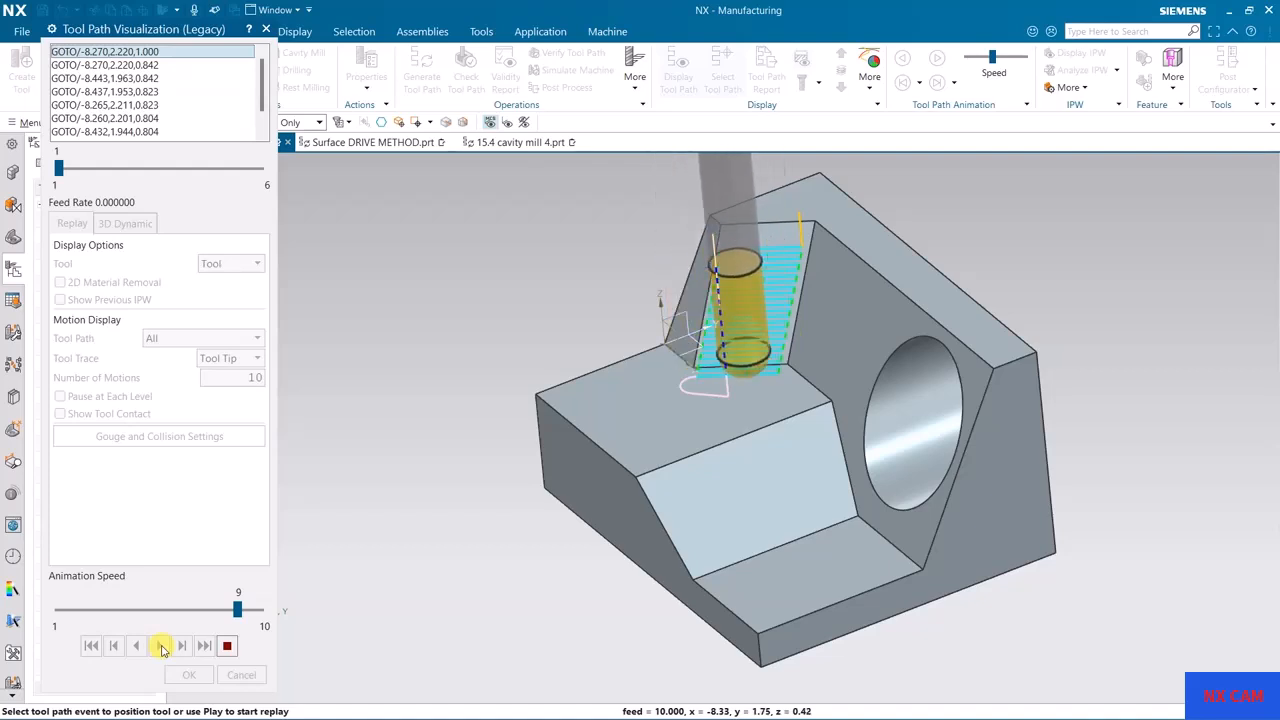
pyautogui.moveTo(683, 348); pyautogui.dragTo(688, 290, button='middle')
pyautogui.moveTo(673, 455); pyautogui.dragTo(651, 470, button='middle')
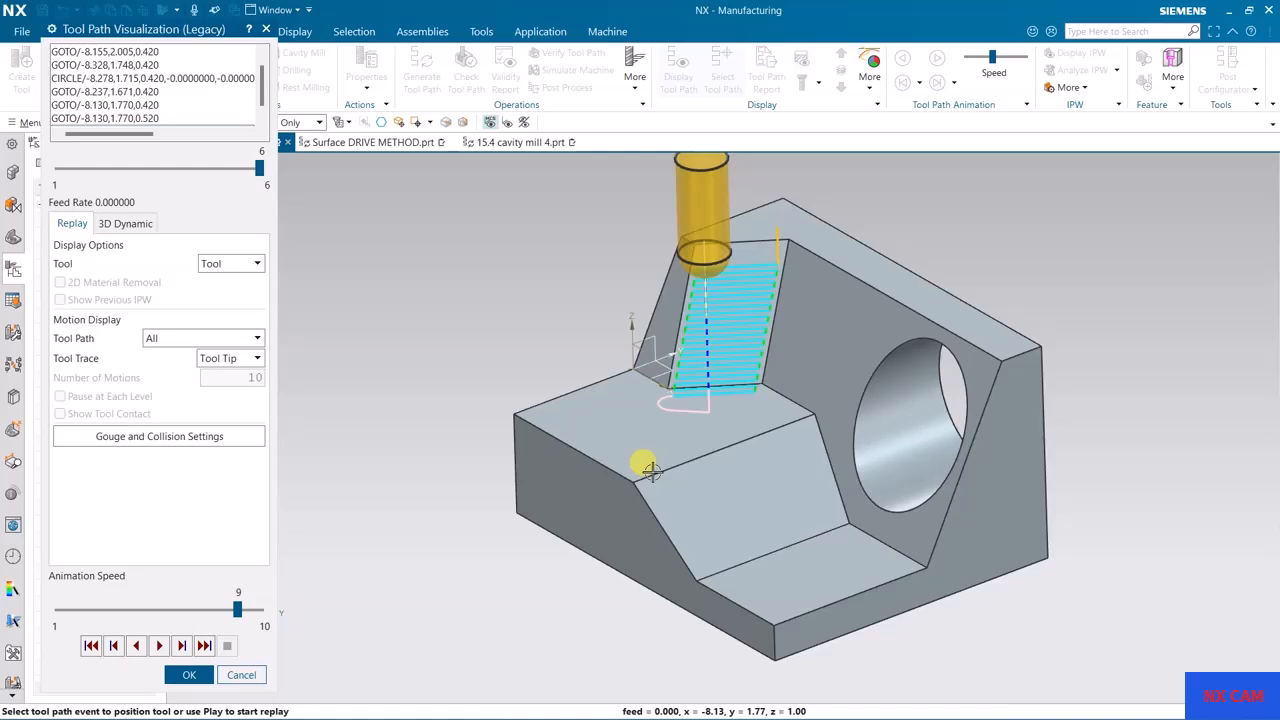
pyautogui.click(184, 676)
pyautogui.click(446, 529)
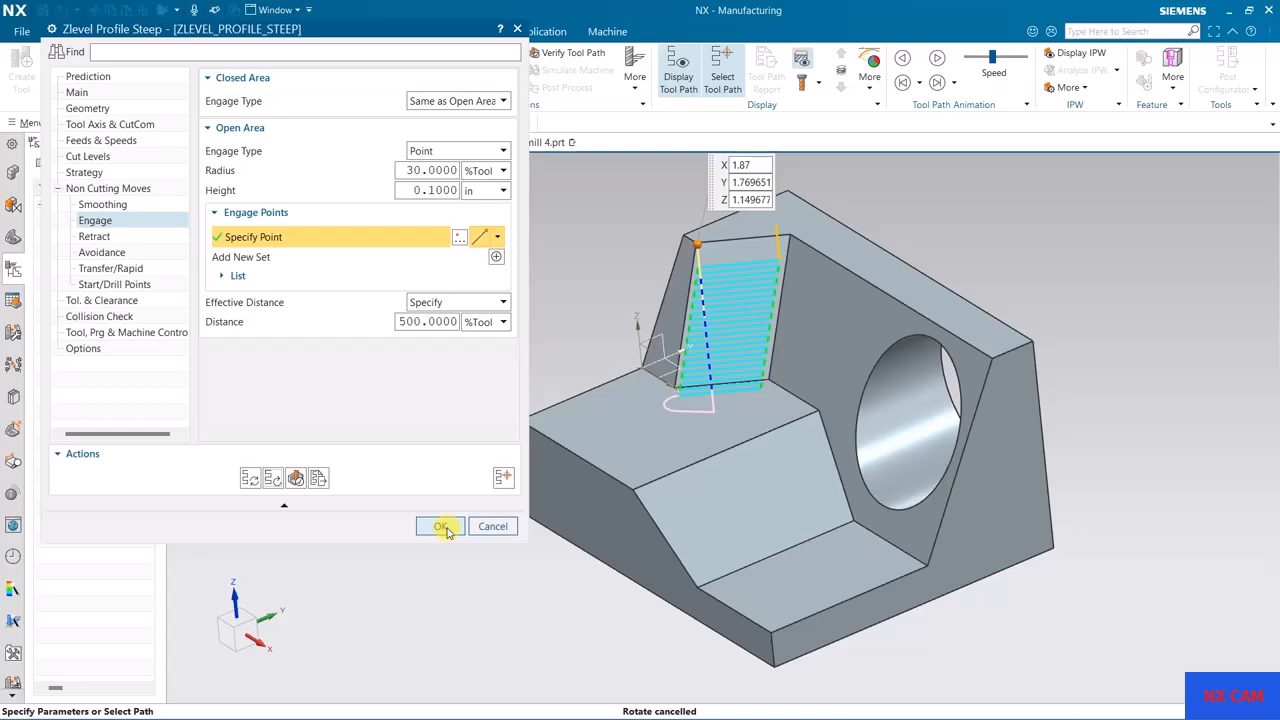
pyautogui.click(493, 527)
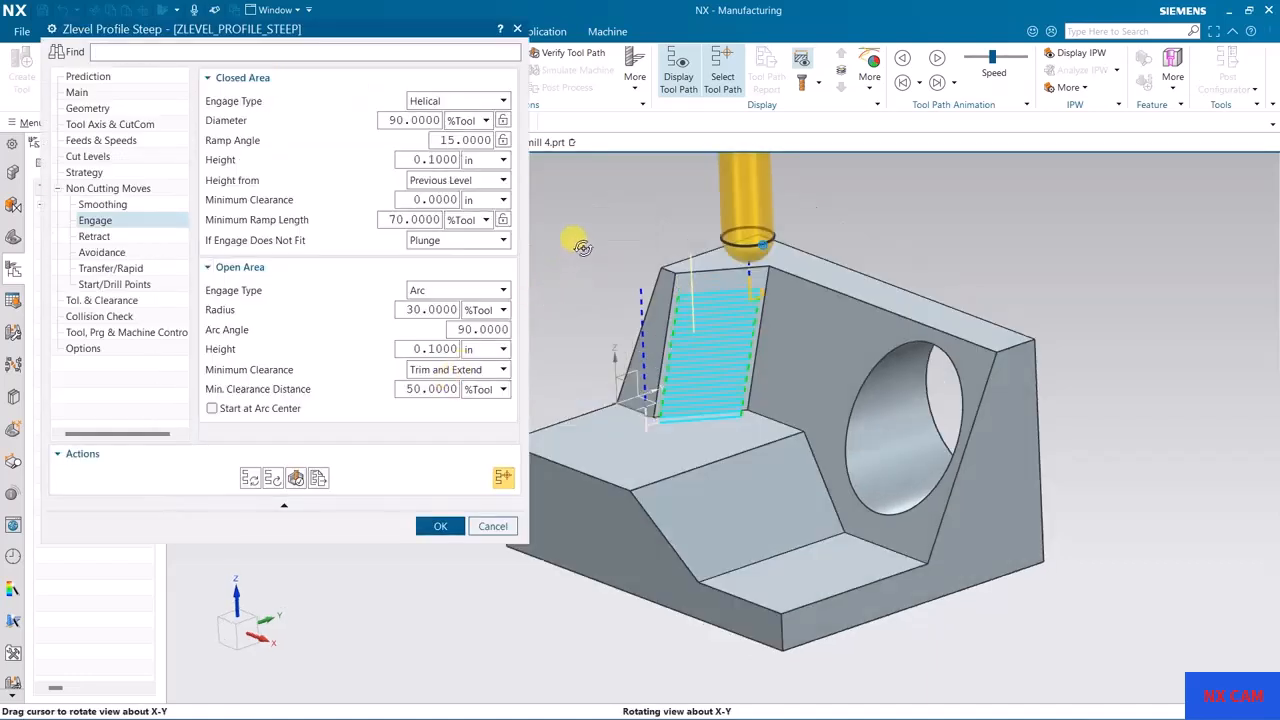
# Step: Set the open-area engage type to Point, pick the upper edge's end point beside the inclined face, and regenerate the tool path
pyautogui.click(450, 290)
pyautogui.click(438, 412)
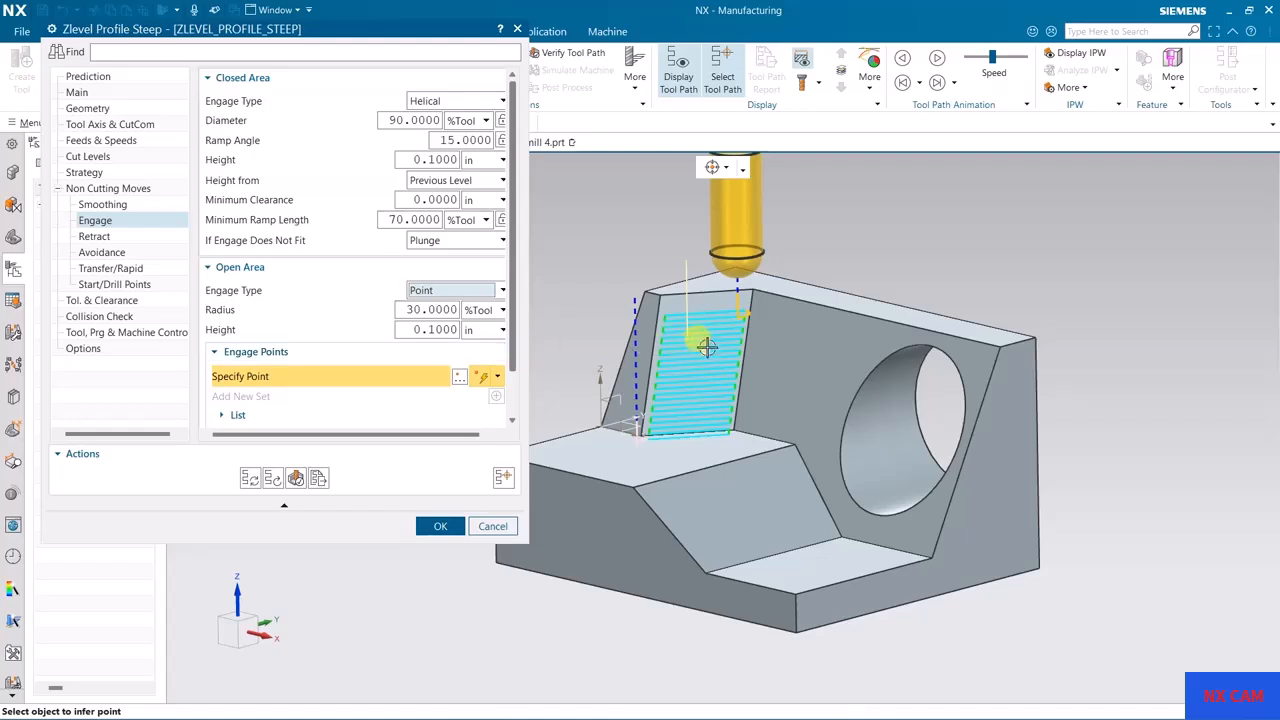
pyautogui.click(775, 292)
pyautogui.moveTo(775, 292); pyautogui.dragTo(730, 370, button='middle')
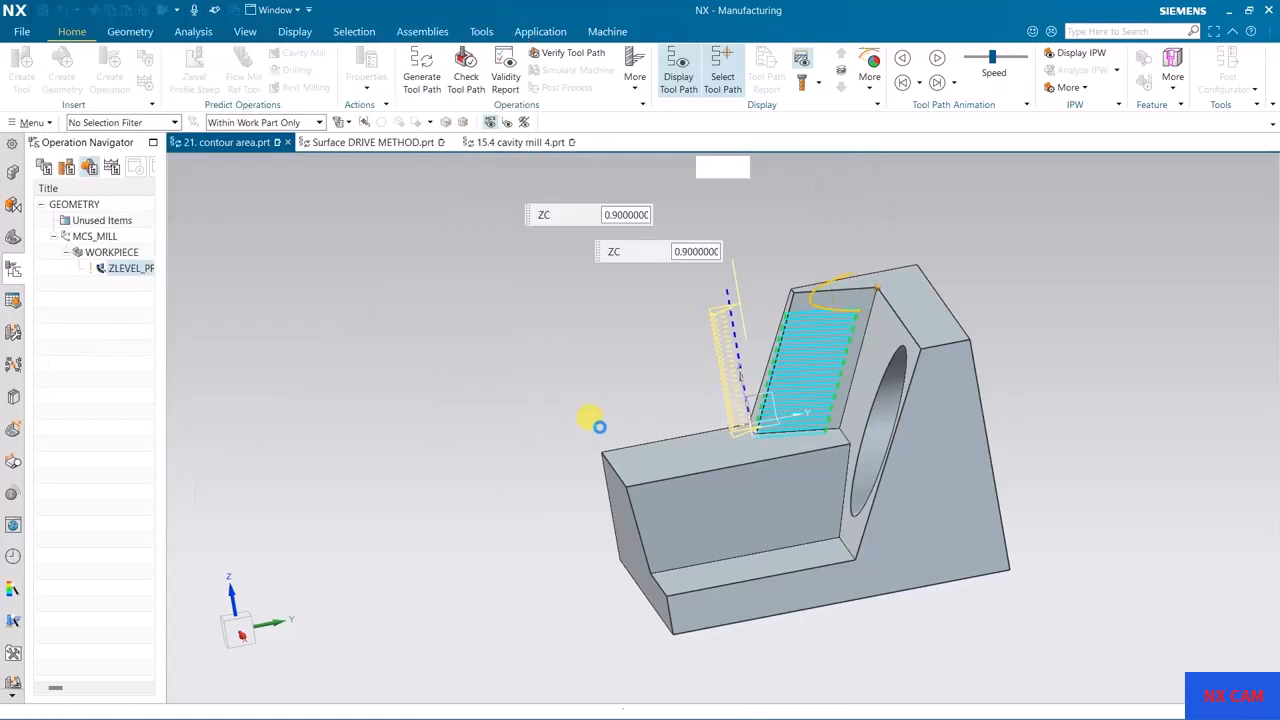
pyautogui.moveTo(870, 297); pyautogui.dragTo(872, 335, button='middle')
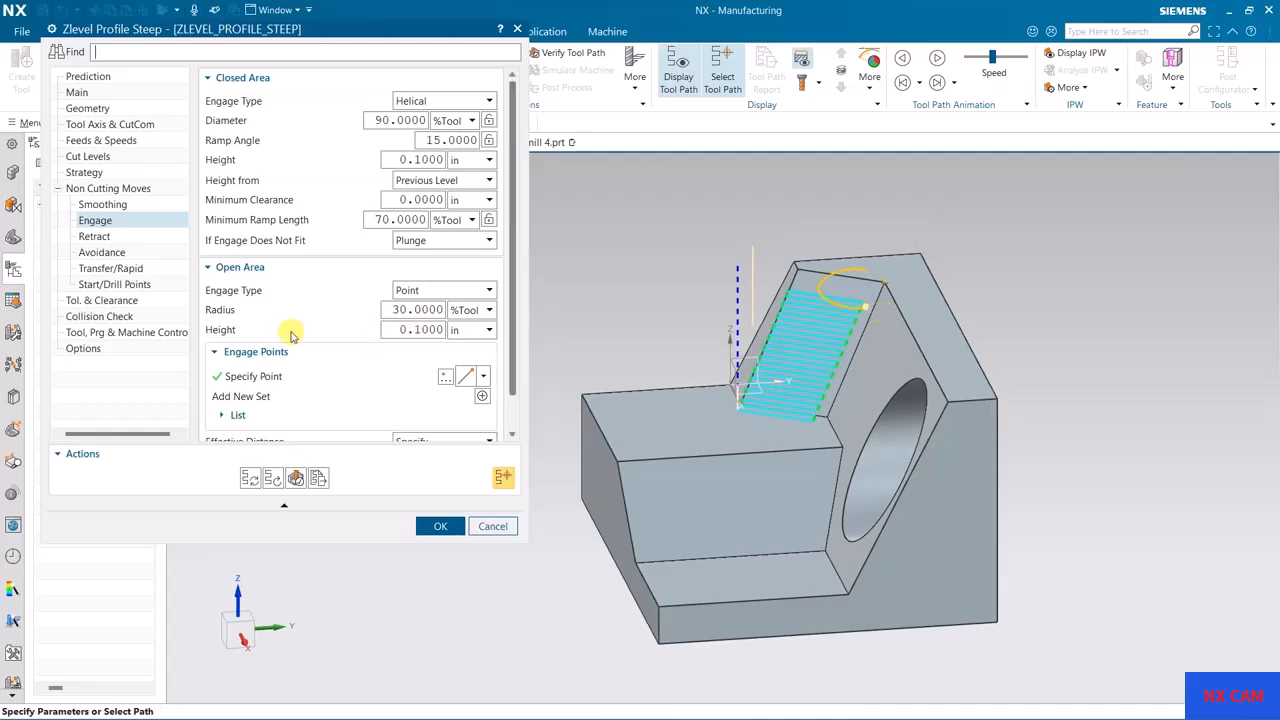
pyautogui.moveTo(220, 311)
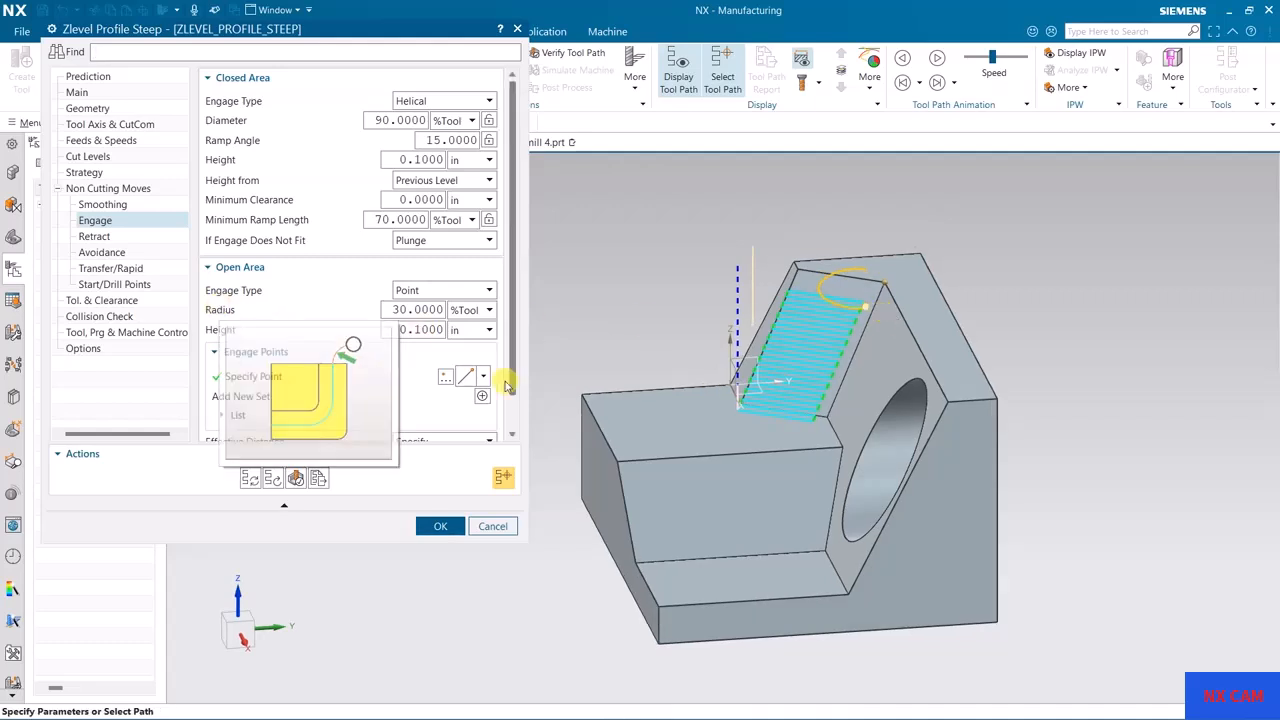
pyautogui.moveTo(848, 344); pyautogui.dragTo(916, 320, button='middle')
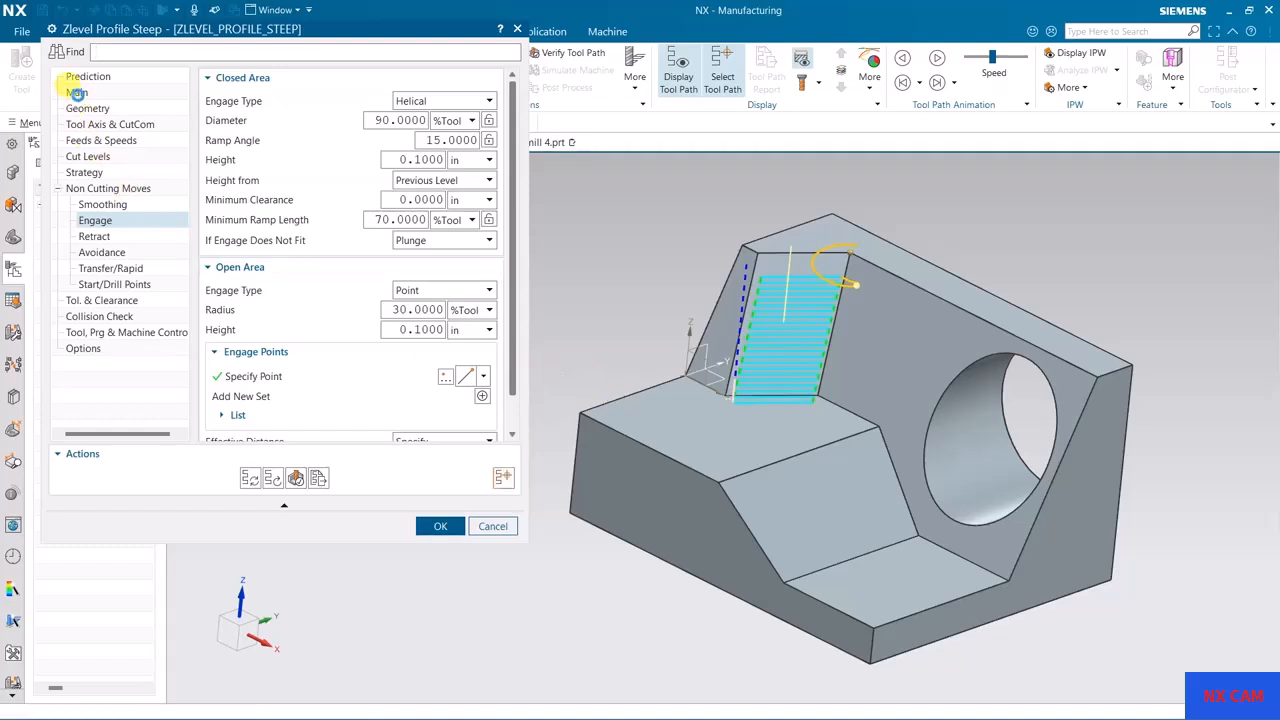
# Step: Replace the inclined cut-area face with the part's vertical stepped side face and regenerate the tool path
pyautogui.click(77, 92)
pyautogui.click(100, 112)
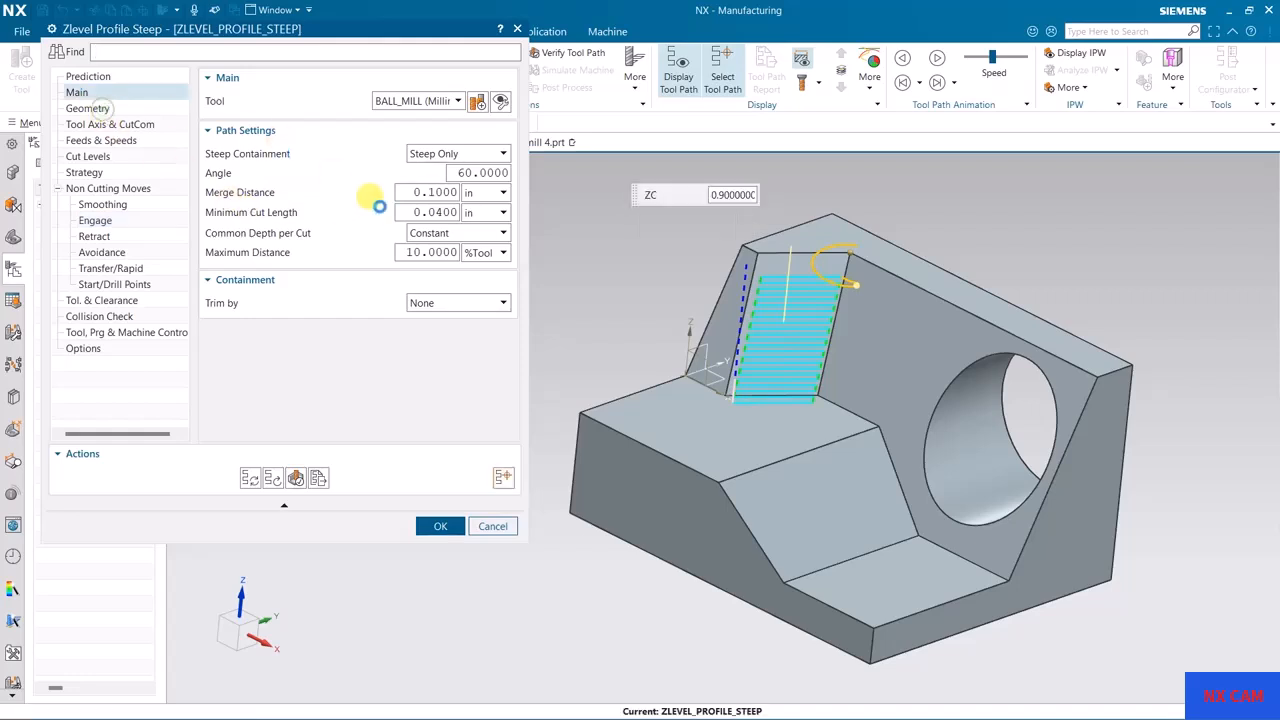
pyautogui.click(480, 187)
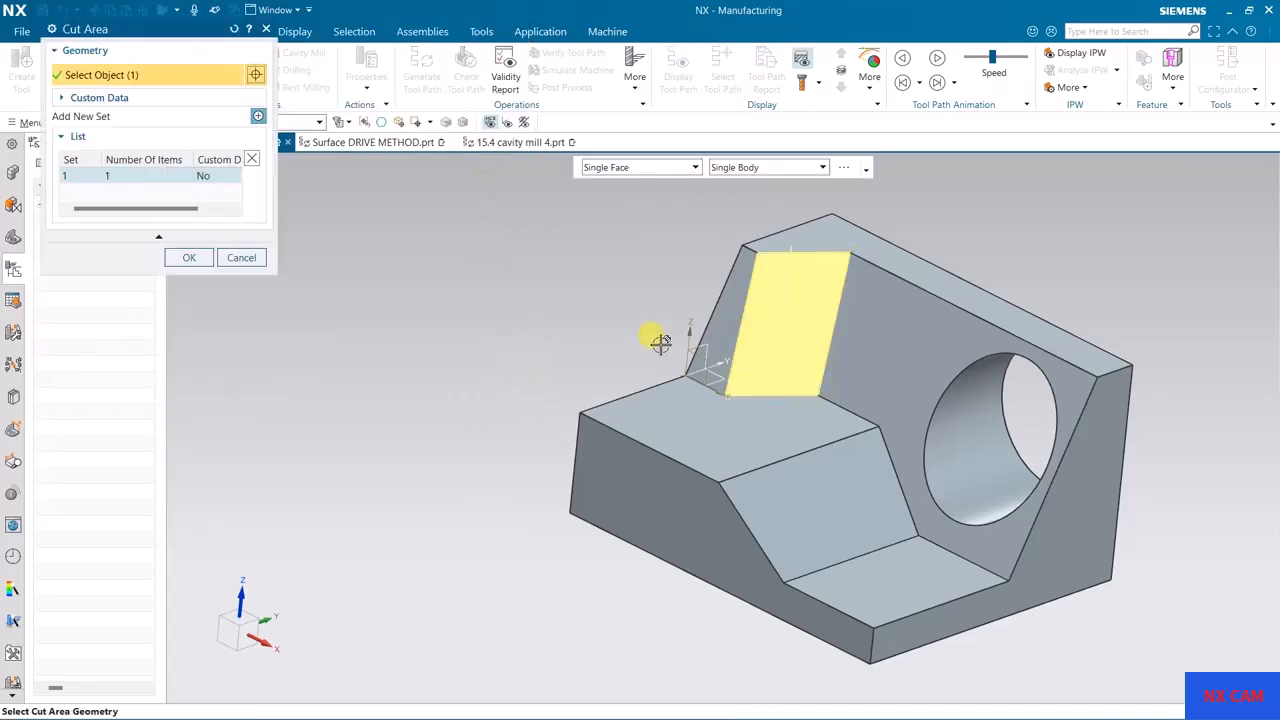
pyautogui.keyDown('shift'); pyautogui.click(786, 314); pyautogui.keyUp('shift')
pyautogui.click(680, 508)
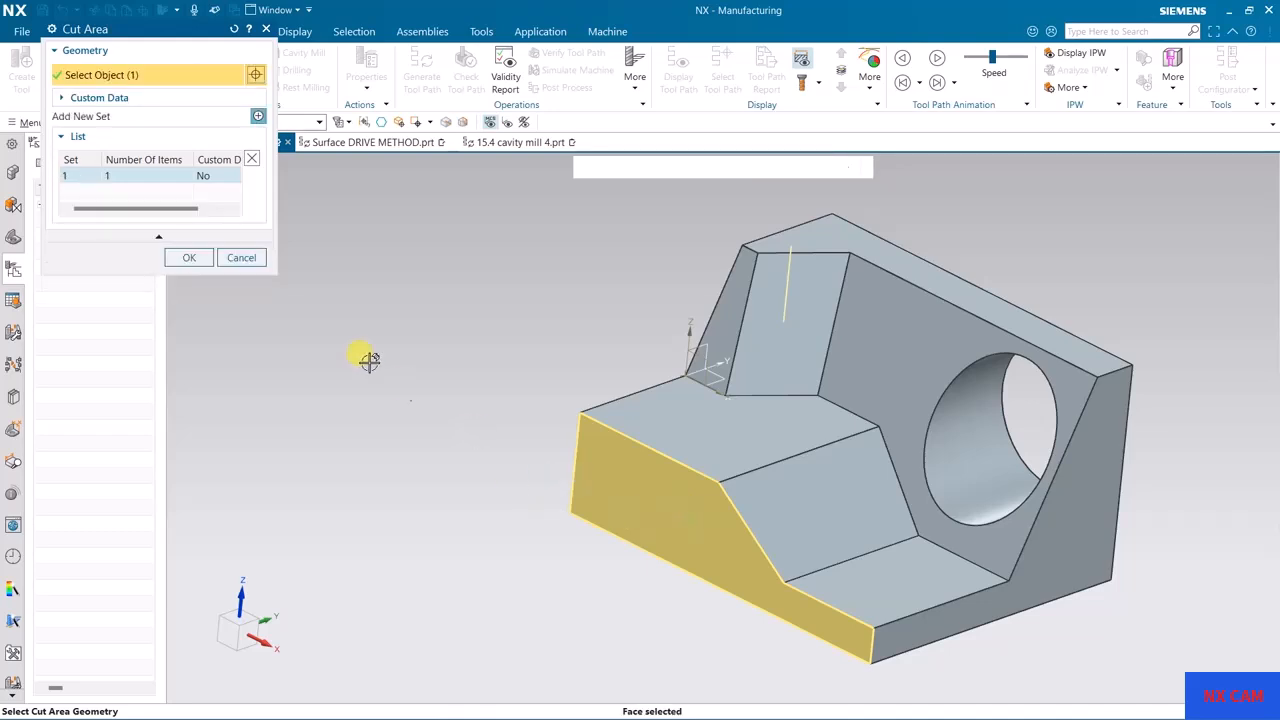
pyautogui.click(185, 262)
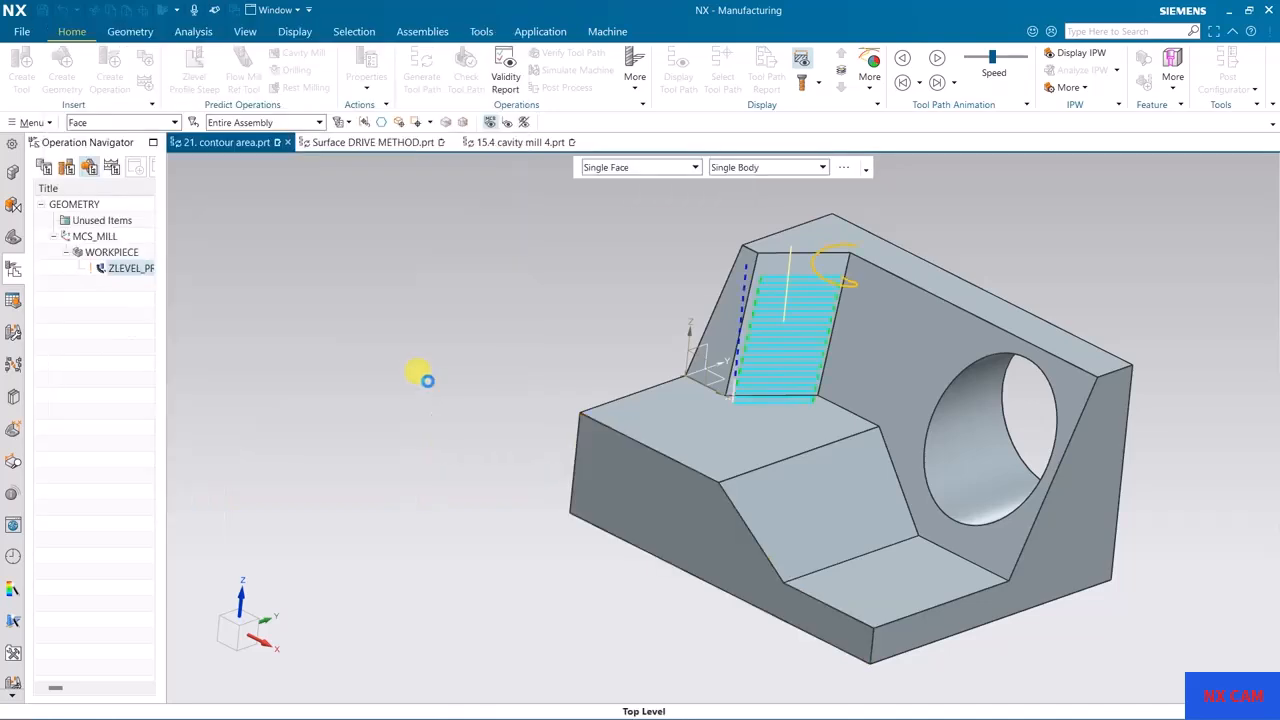
pyautogui.click(249, 478)
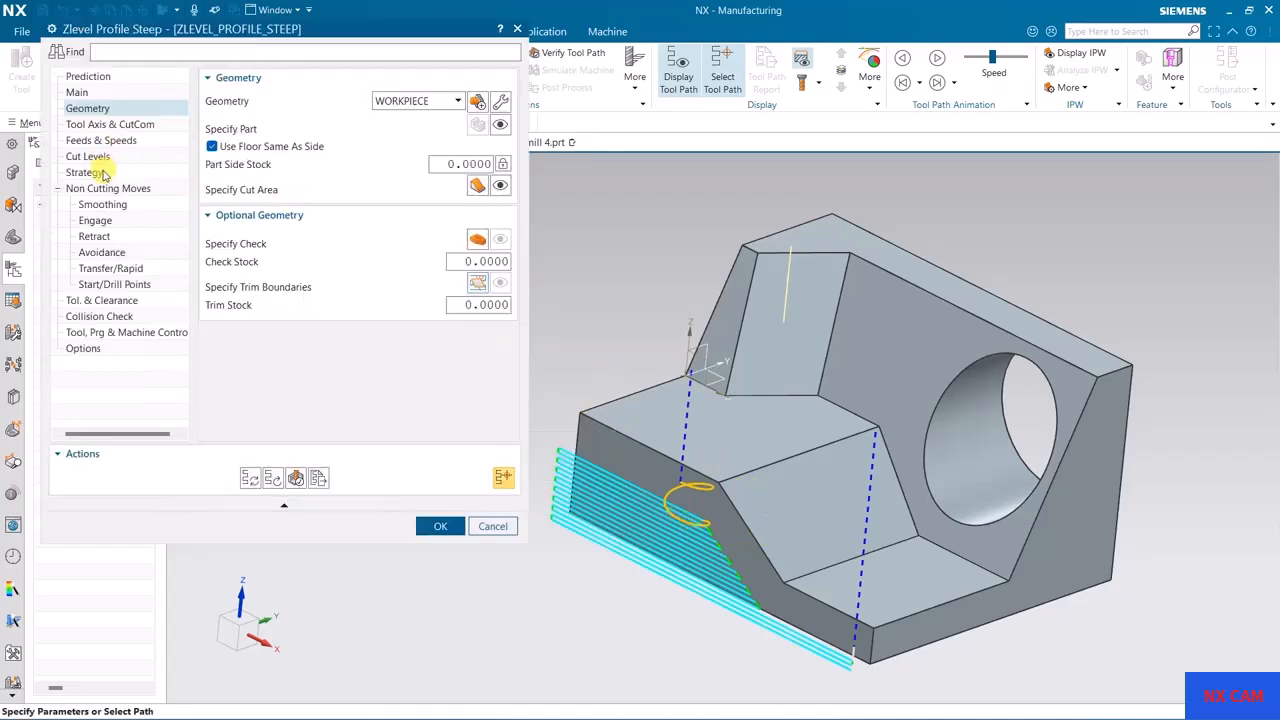
# Step: Redefine the engage point as a Point on Face on the flat step near the newly selected side face
pyautogui.click(96, 222)
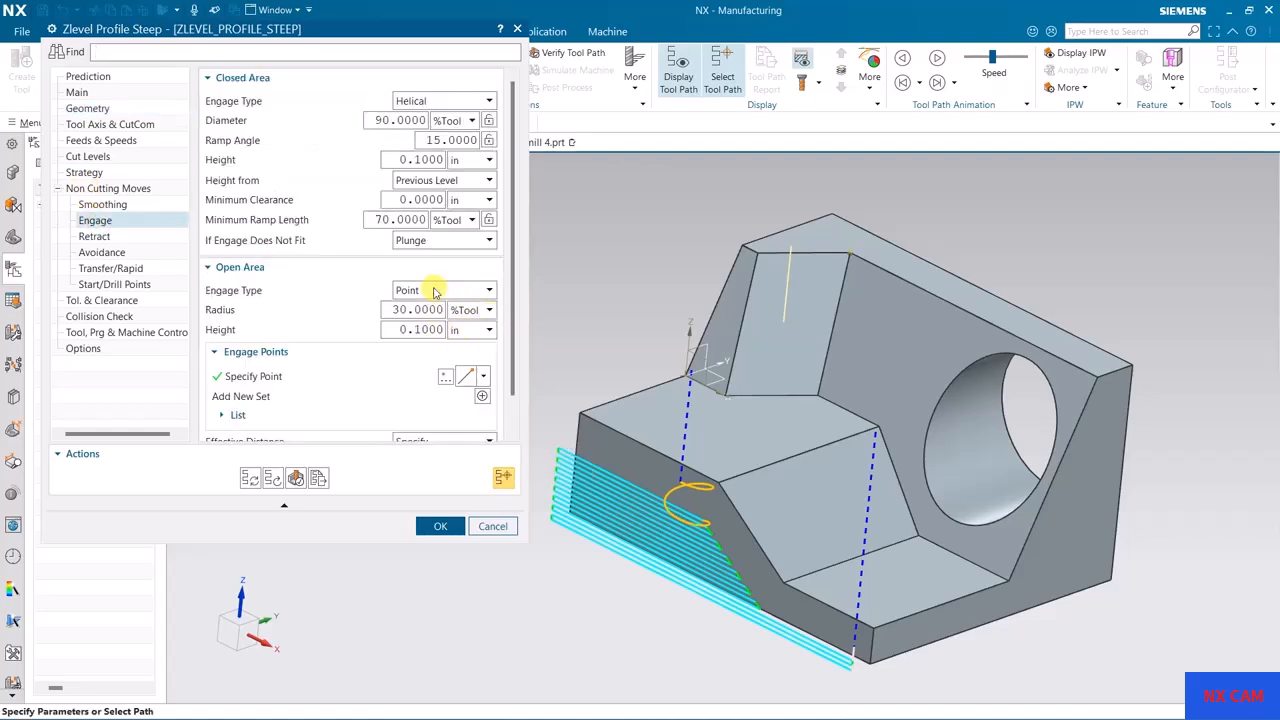
pyautogui.click(449, 383)
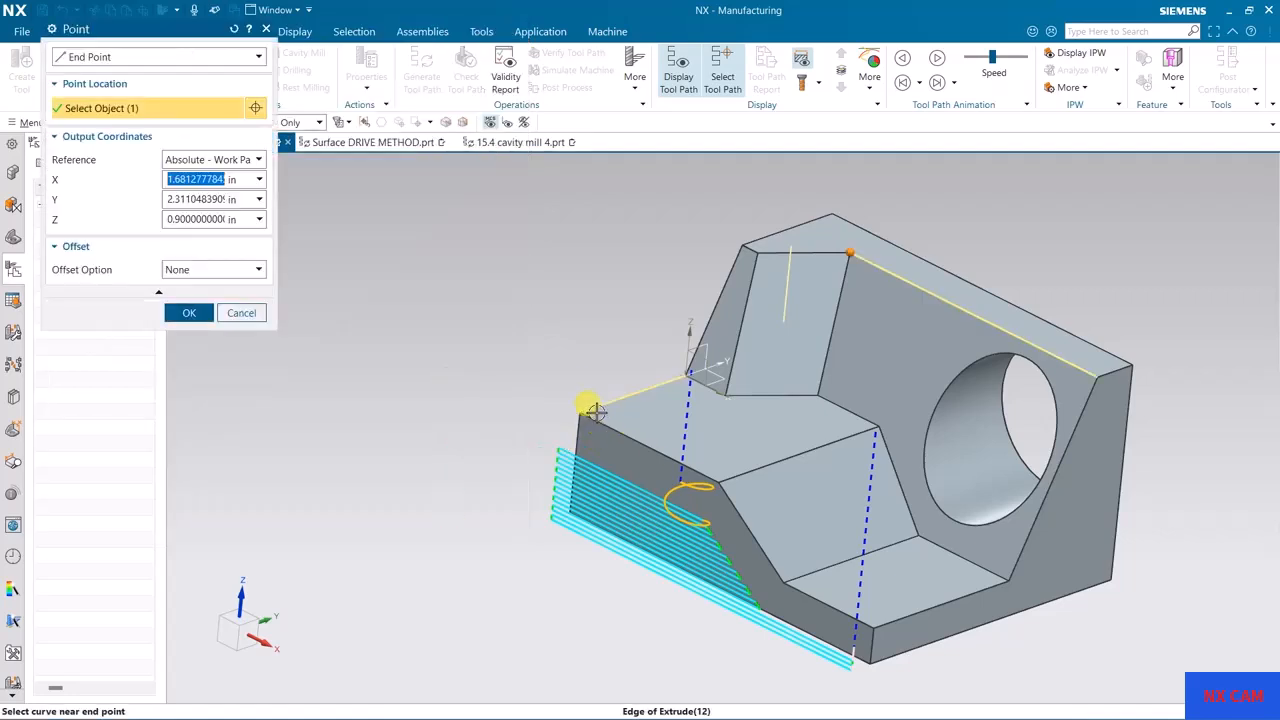
pyautogui.click(200, 56)
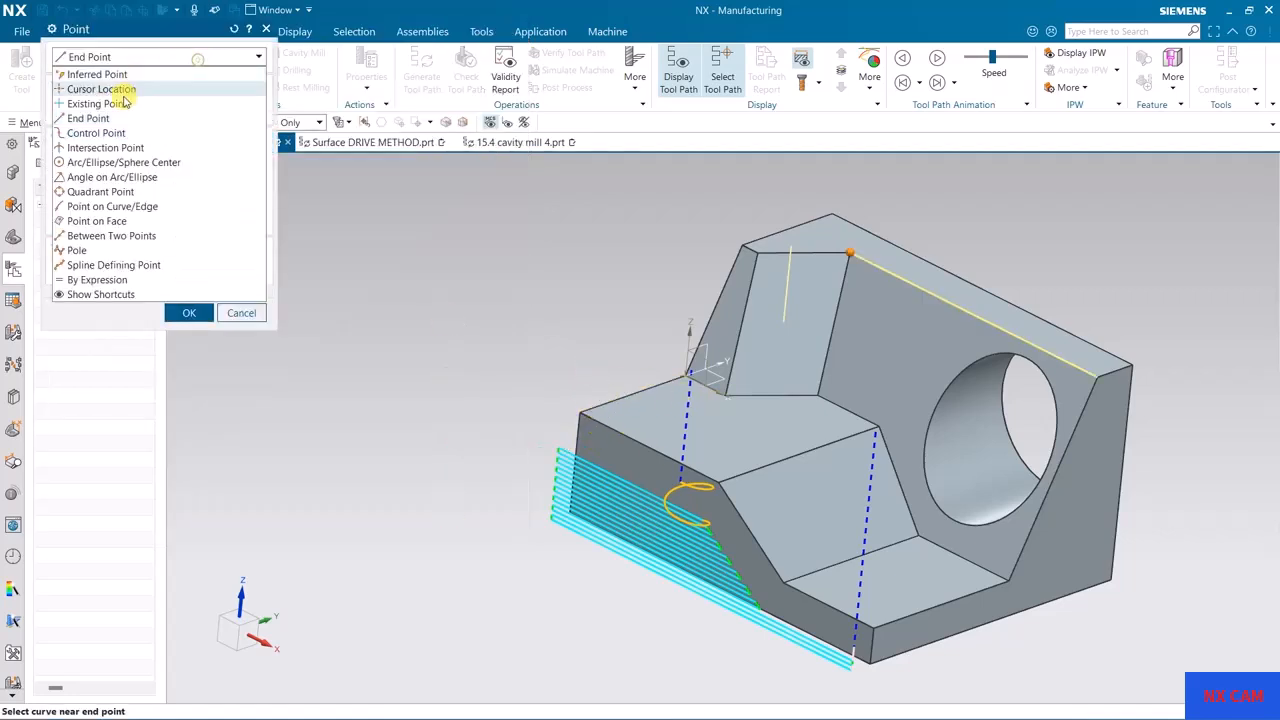
pyautogui.click(105, 221)
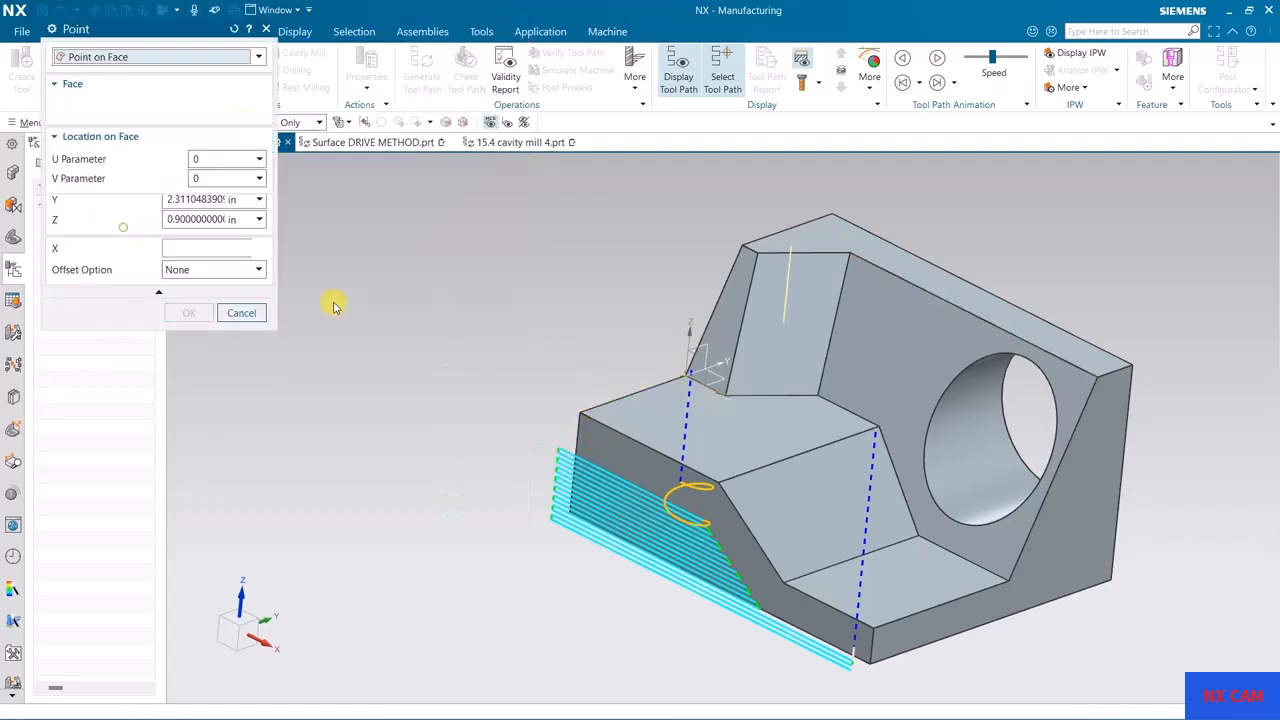
pyautogui.click(726, 458)
pyautogui.moveTo(461, 417); pyautogui.dragTo(330, 410, button='middle')
# Step: Try Y coordinates of -25 in and -1 in for the engage point
pyautogui.doubleClick(178, 267)
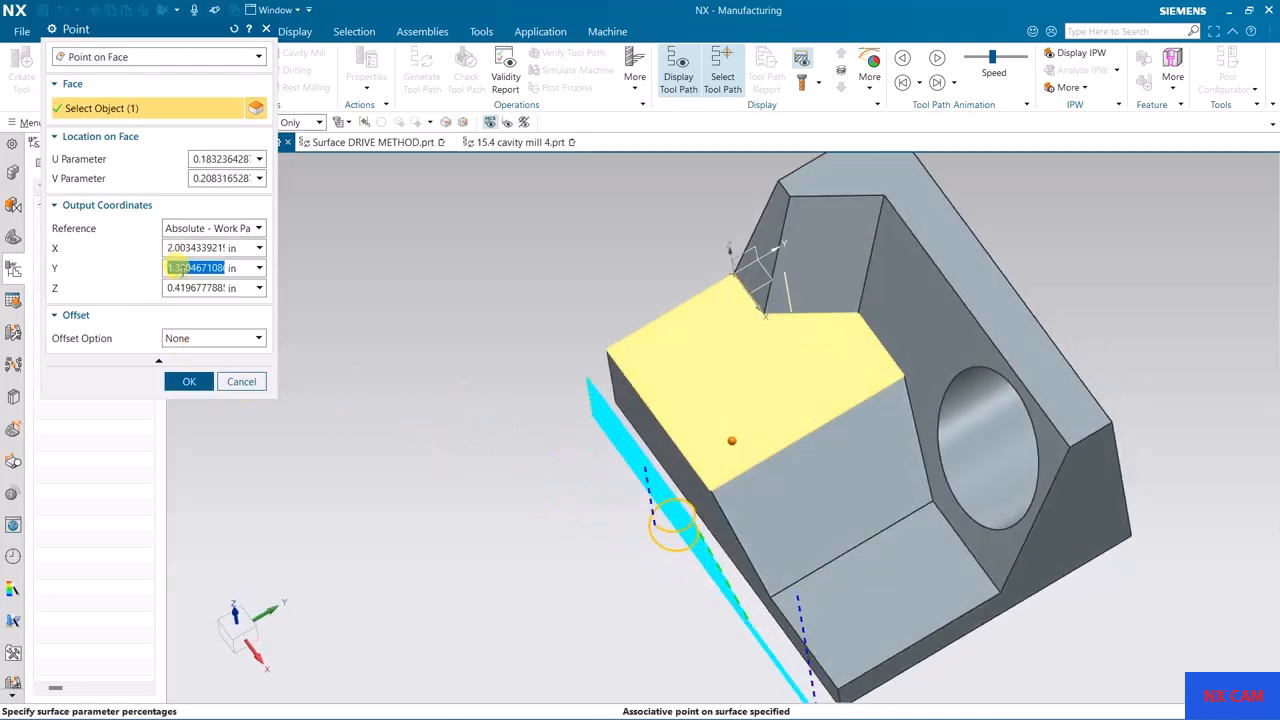
pyautogui.write('-25')
pyautogui.press('Return')
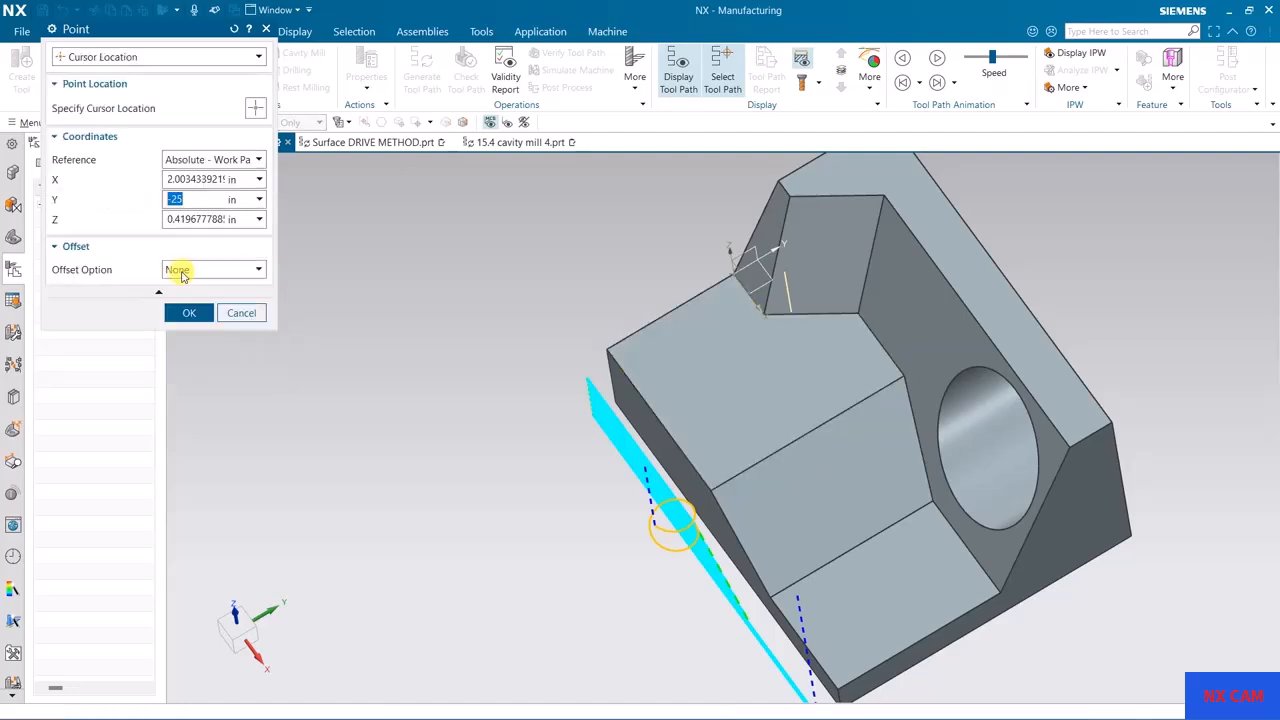
pyautogui.scroll(8, 403, 363)
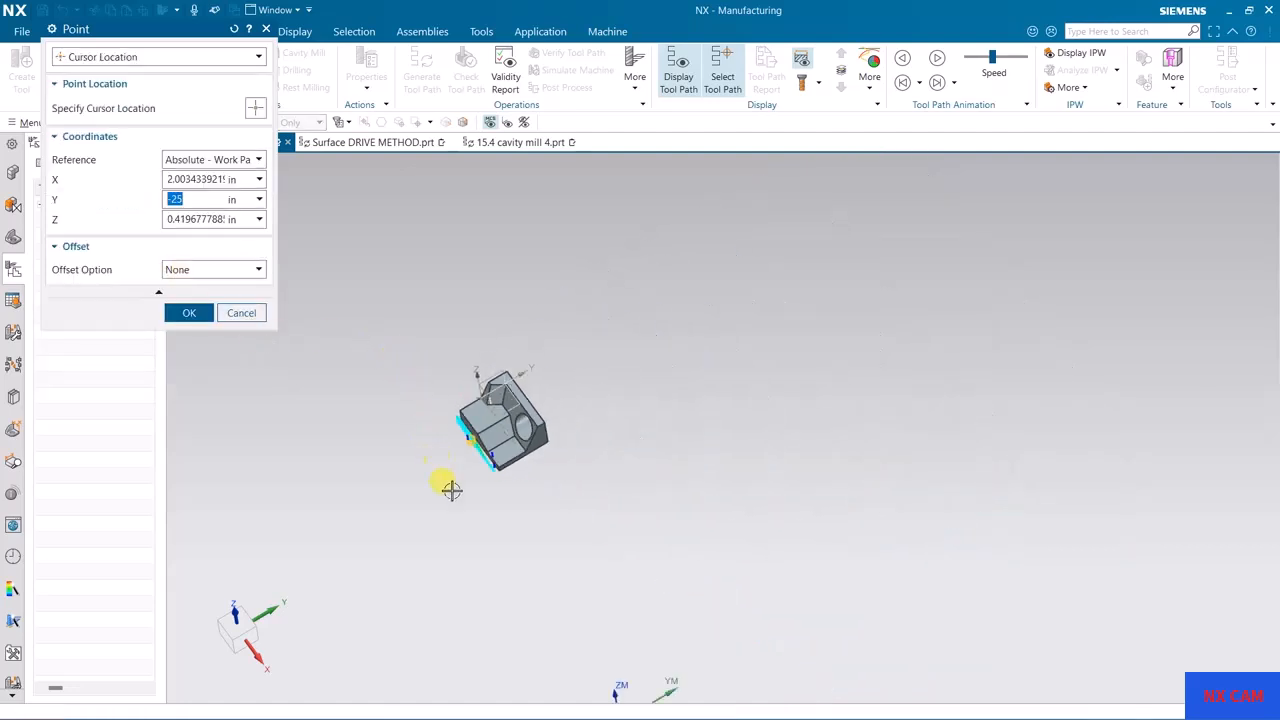
pyautogui.scroll(-10, 452, 489)
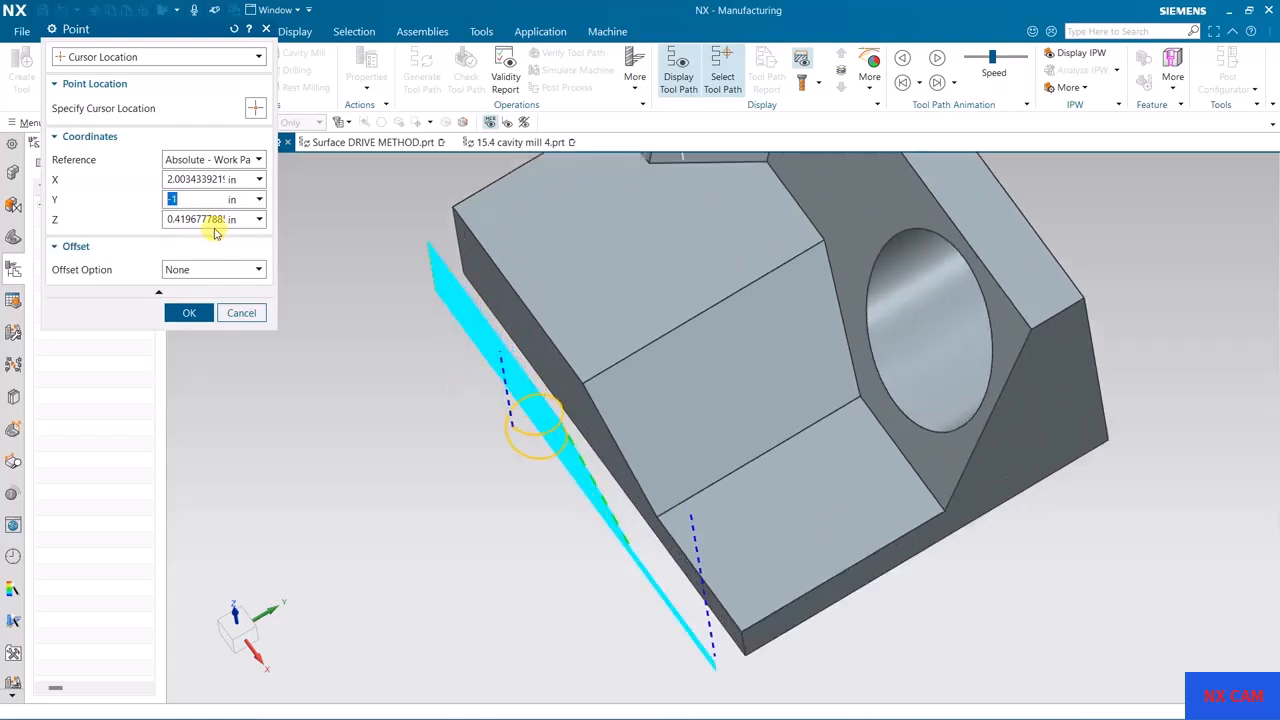
# Step: Set the engage point's Y coordinate to 0.9 in and accept the point
pyautogui.scroll(3, 460, 400)
pyautogui.moveTo(489, 474); pyautogui.dragTo(608, 394, button='middle')
pyautogui.scroll(1, 611, 405)
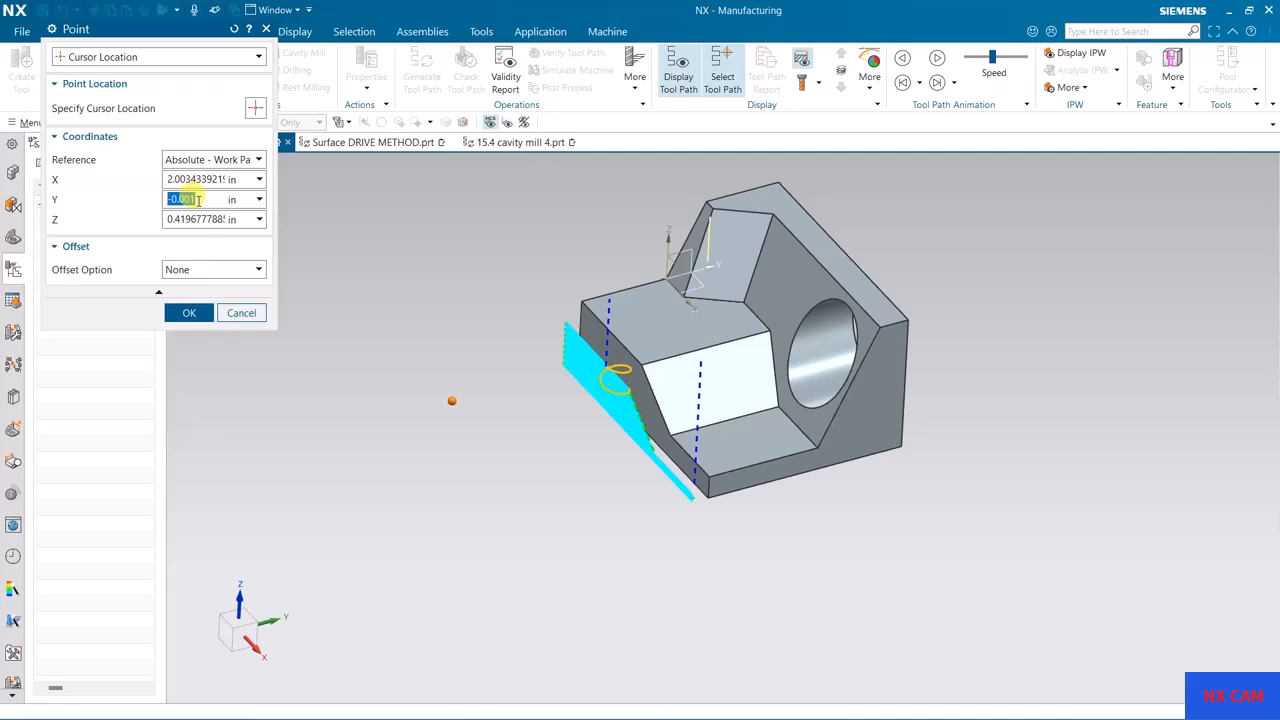
pyautogui.moveTo(418, 280); pyautogui.dragTo(413, 266, button='middle')
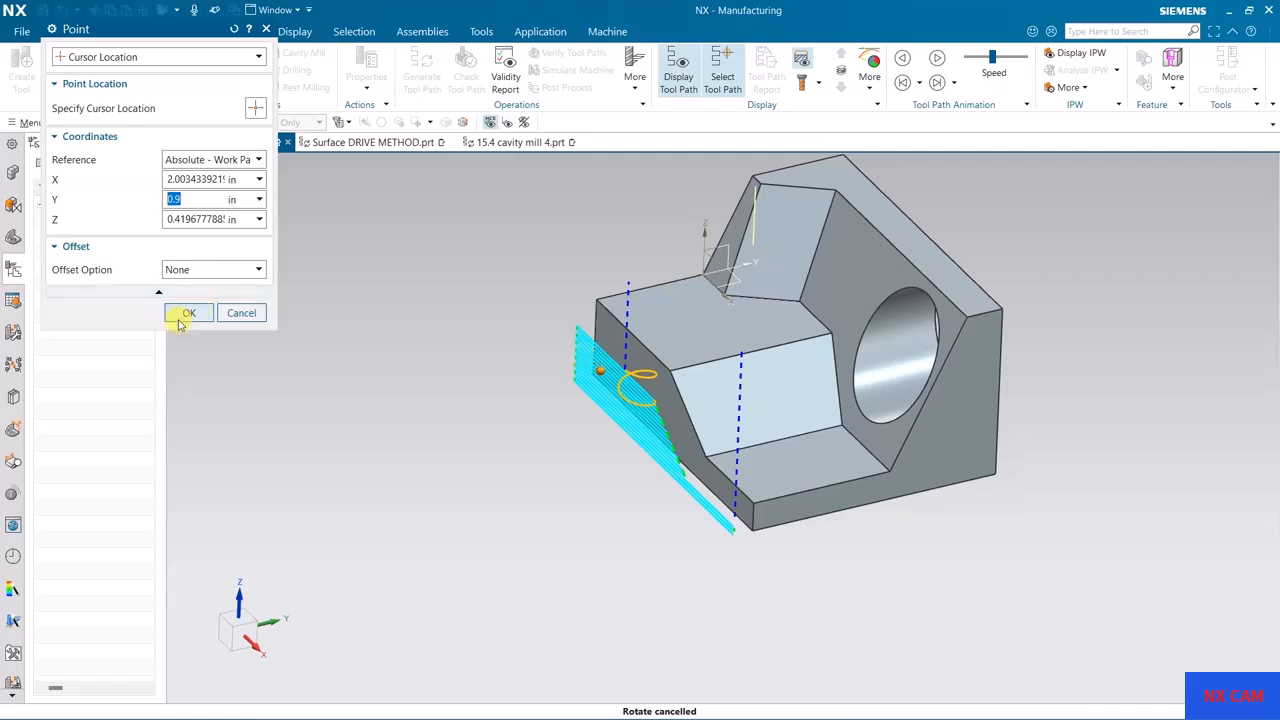
pyautogui.click(188, 314)
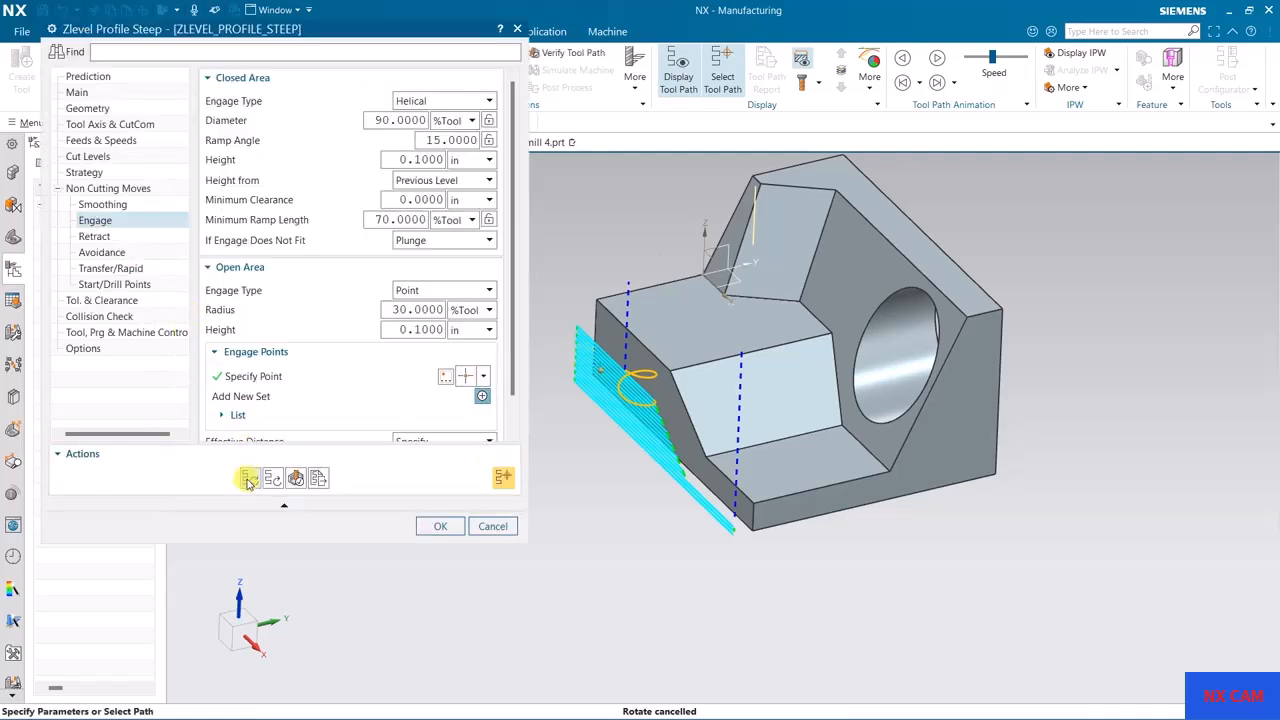
# Step: Regenerate the tool path with the new engage point and inspect the engage move beside the side face
pyautogui.click(249, 481)
pyautogui.middleClick(398, 398)
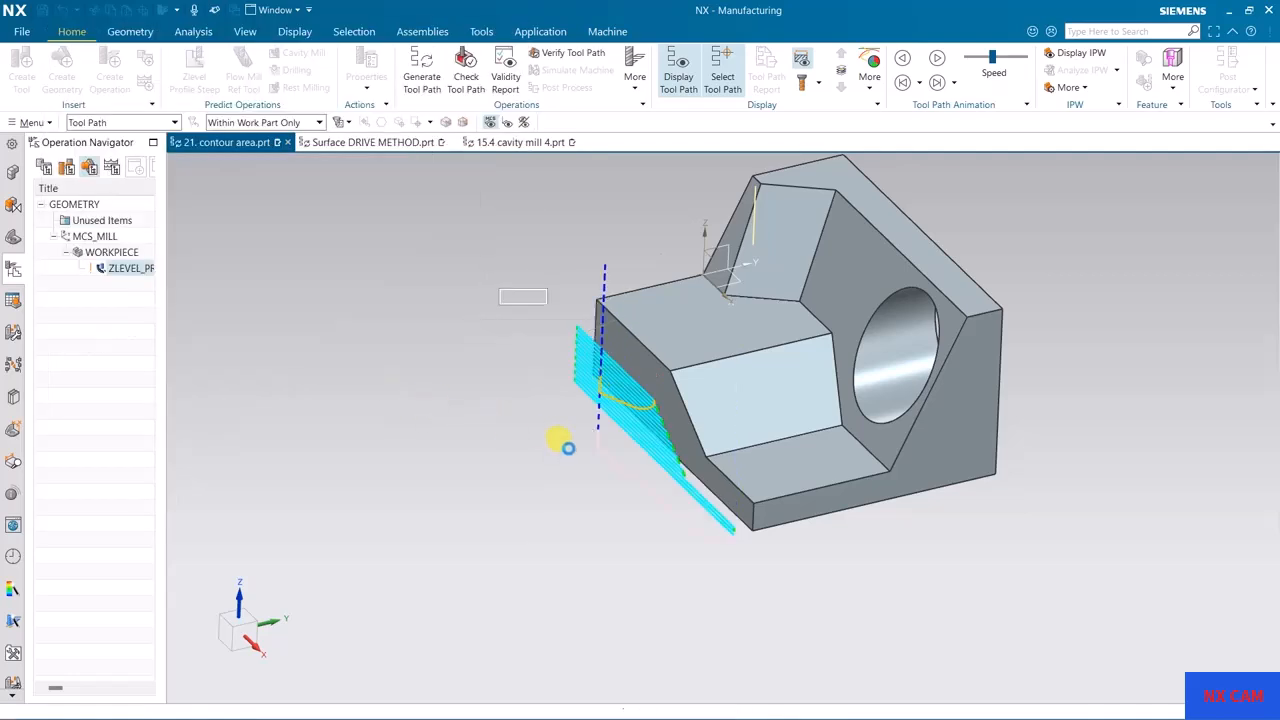
pyautogui.doubleClick(565, 435)
pyautogui.moveTo(563, 434)
pyautogui.mouseDown(button='middle')
pyautogui.moveTo(531, 449)
pyautogui.moveTo(543, 423)
pyautogui.mouseUp(button='middle')
pyautogui.scroll(3, 590, 365)
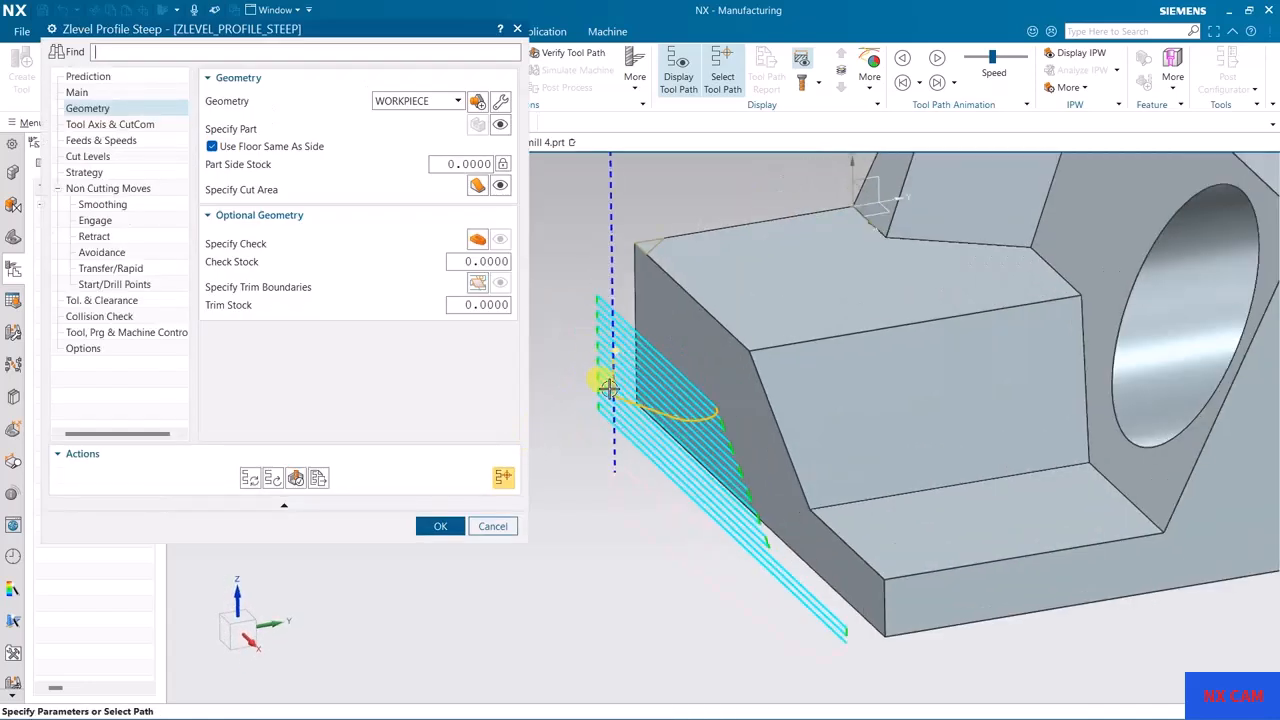
pyautogui.moveTo(603, 445)
pyautogui.mouseDown(button='middle')
pyautogui.moveTo(589, 449)
pyautogui.moveTo(671, 449)
pyautogui.moveTo(618, 452)
pyautogui.mouseUp(button='middle')
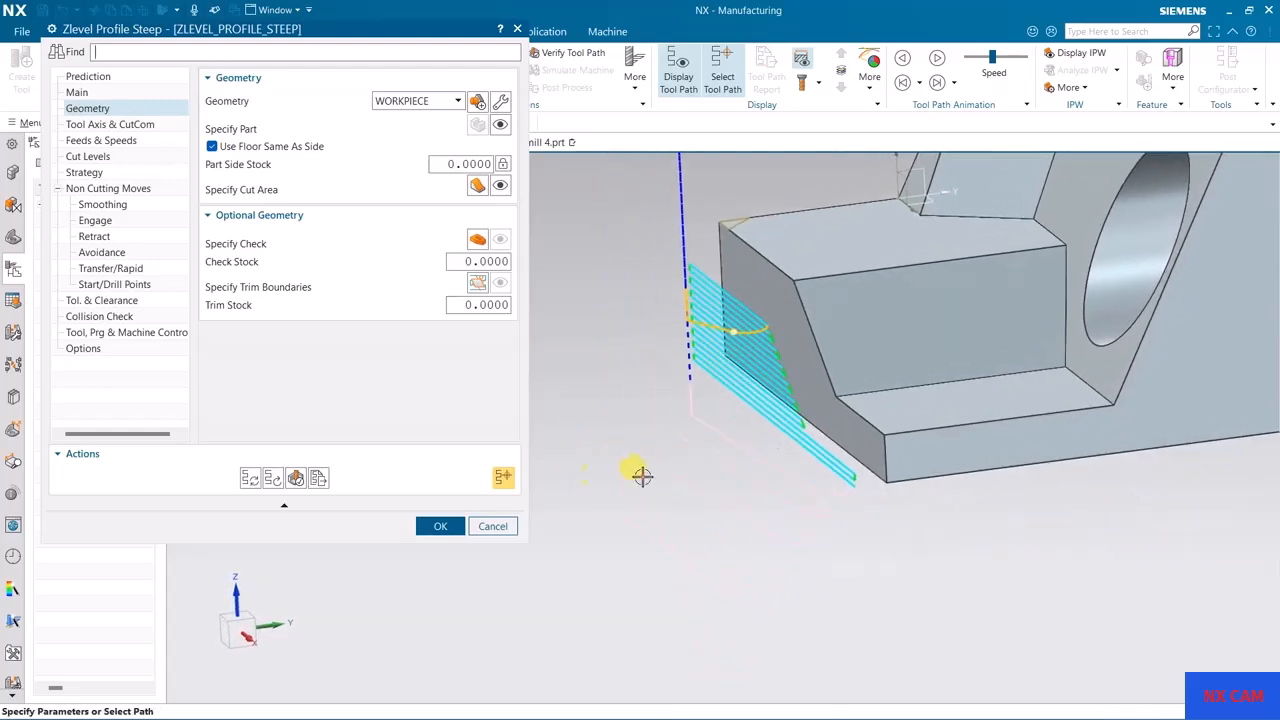
# Step: Change the graphics window to a dark background to view the engage and retract moves
pyautogui.rightClick(642, 476)
pyautogui.moveTo(731, 385)
pyautogui.click(850, 414)
pyautogui.moveTo(718, 500); pyautogui.dragTo(722, 430, button='middle')
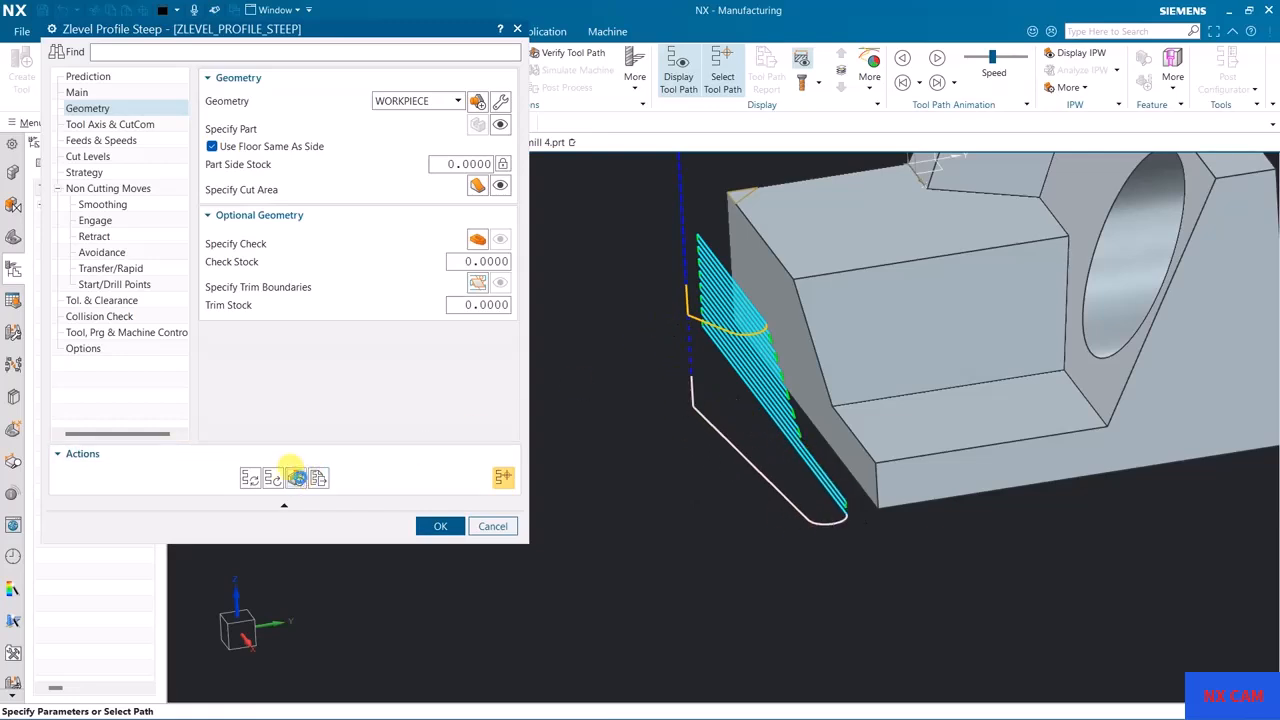
# Step: Play the tool path animation and inspect the engage and retract moves from a view square to the side face
pyautogui.click(296, 477)
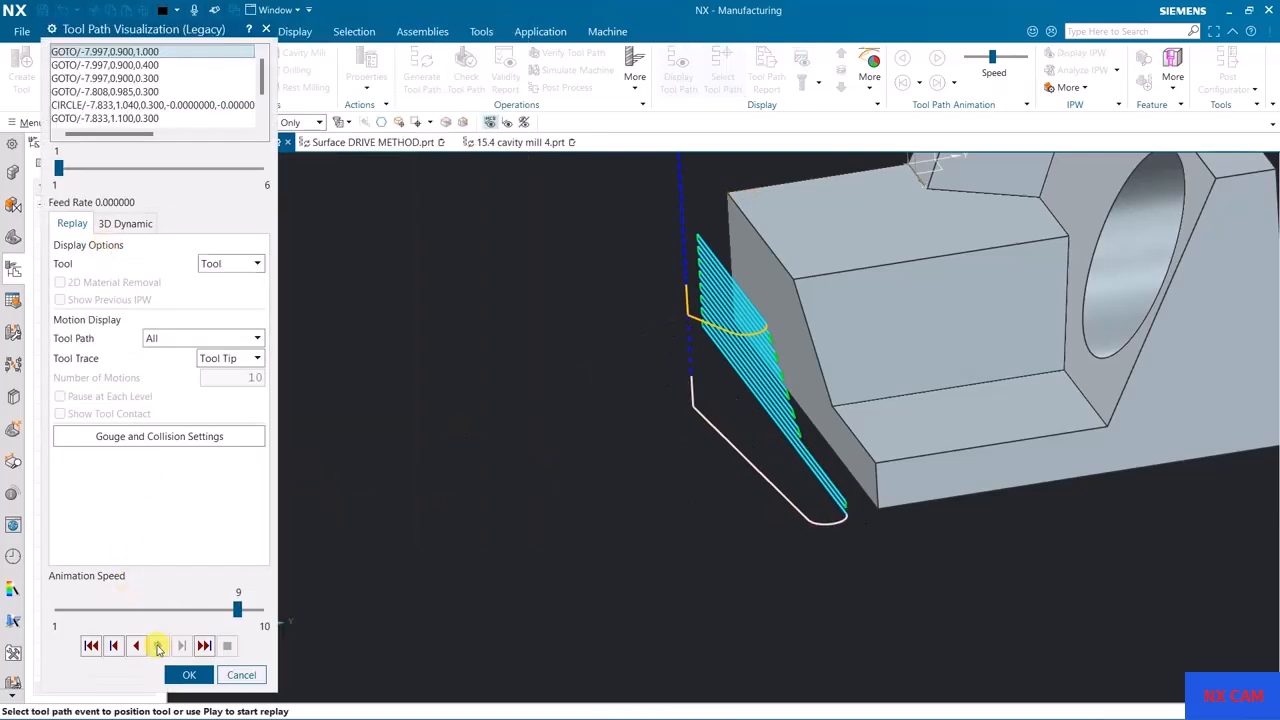
pyautogui.click(158, 647)
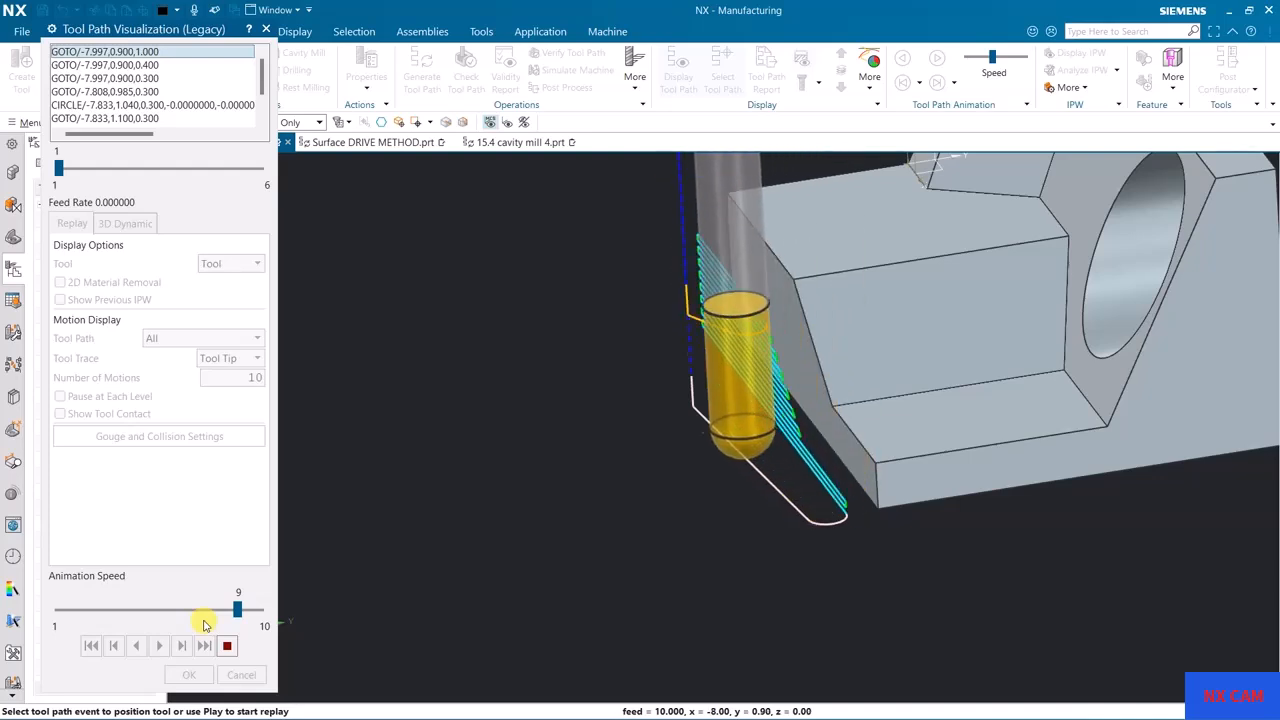
pyautogui.moveTo(626, 366); pyautogui.dragTo(455, 450, button='middle')
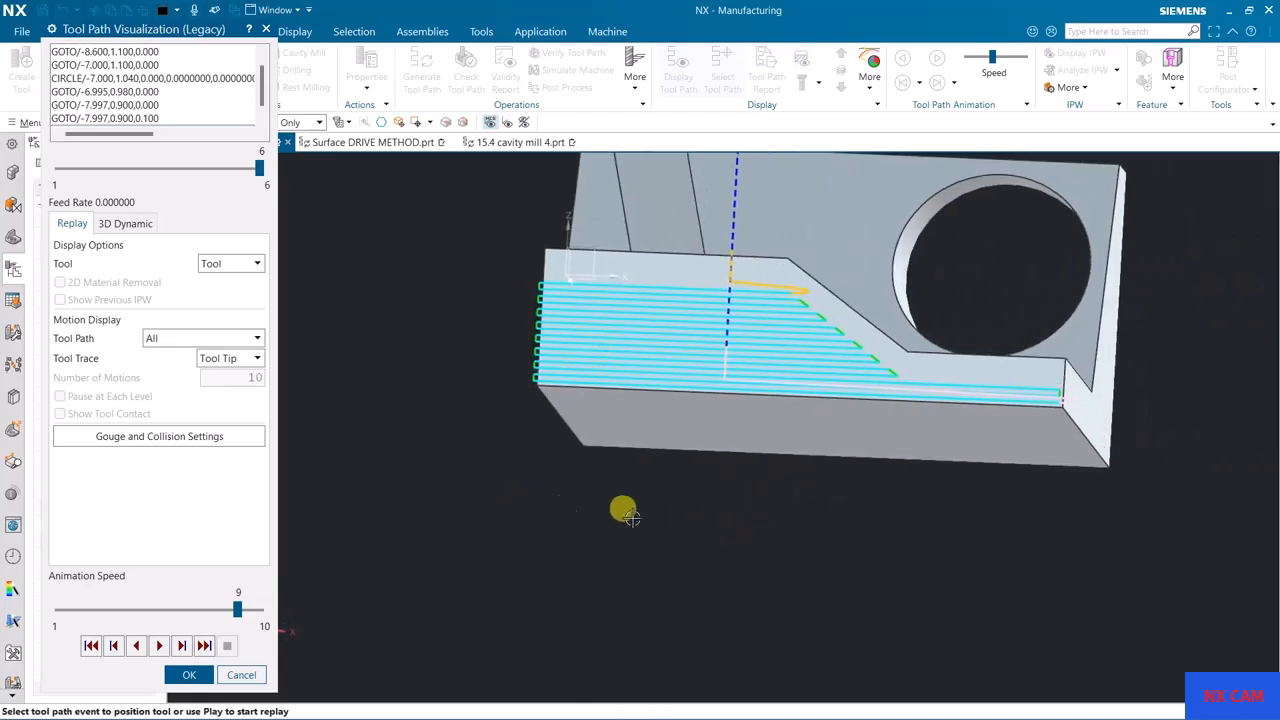
pyautogui.press('F8')
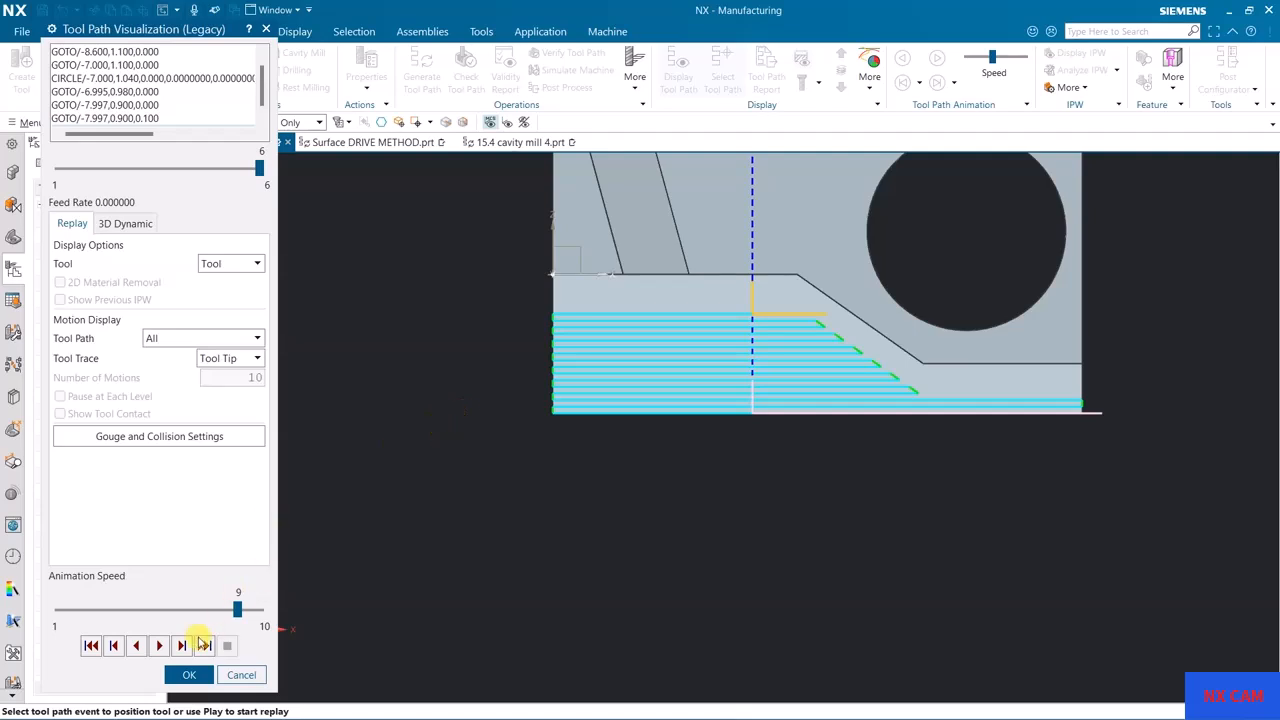
pyautogui.click(190, 676)
# Step: Specify the avoidance From Point at the upper end of the vertical line and regenerate the tool path
pyautogui.moveTo(773, 433); pyautogui.dragTo(731, 529, button='middle')
pyautogui.scroll(-3, 730, 500)
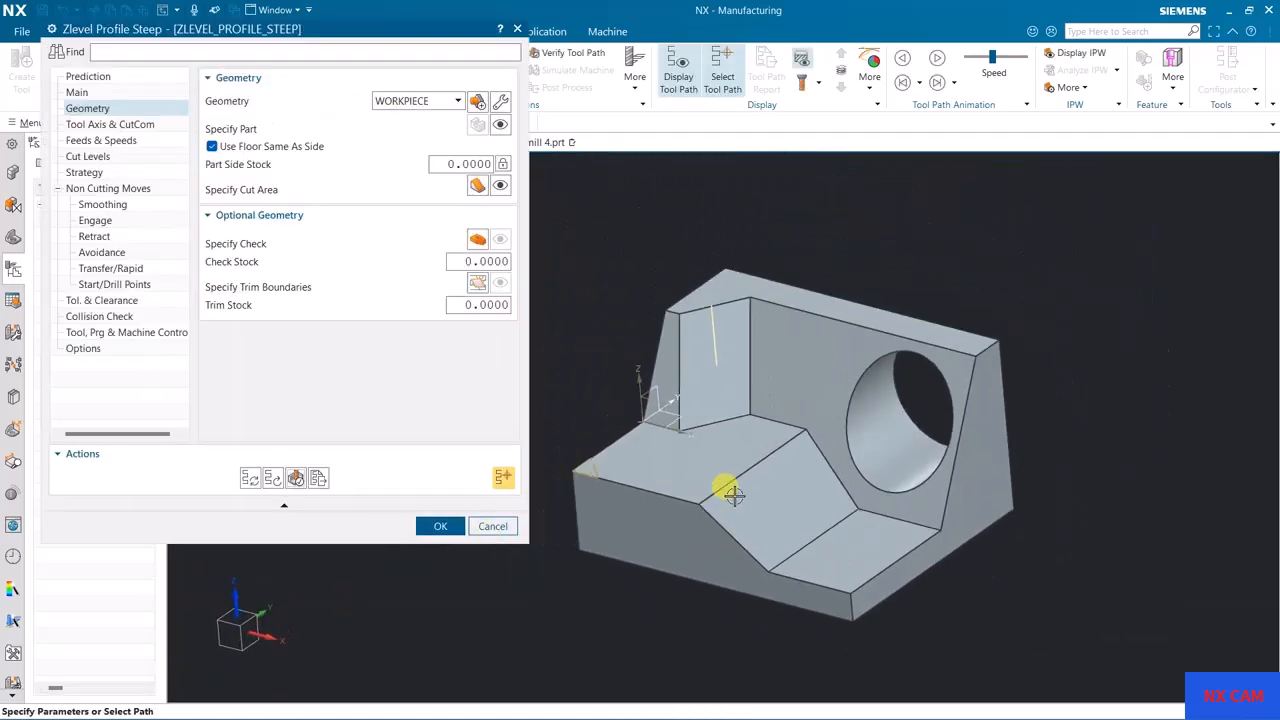
pyautogui.click(102, 252)
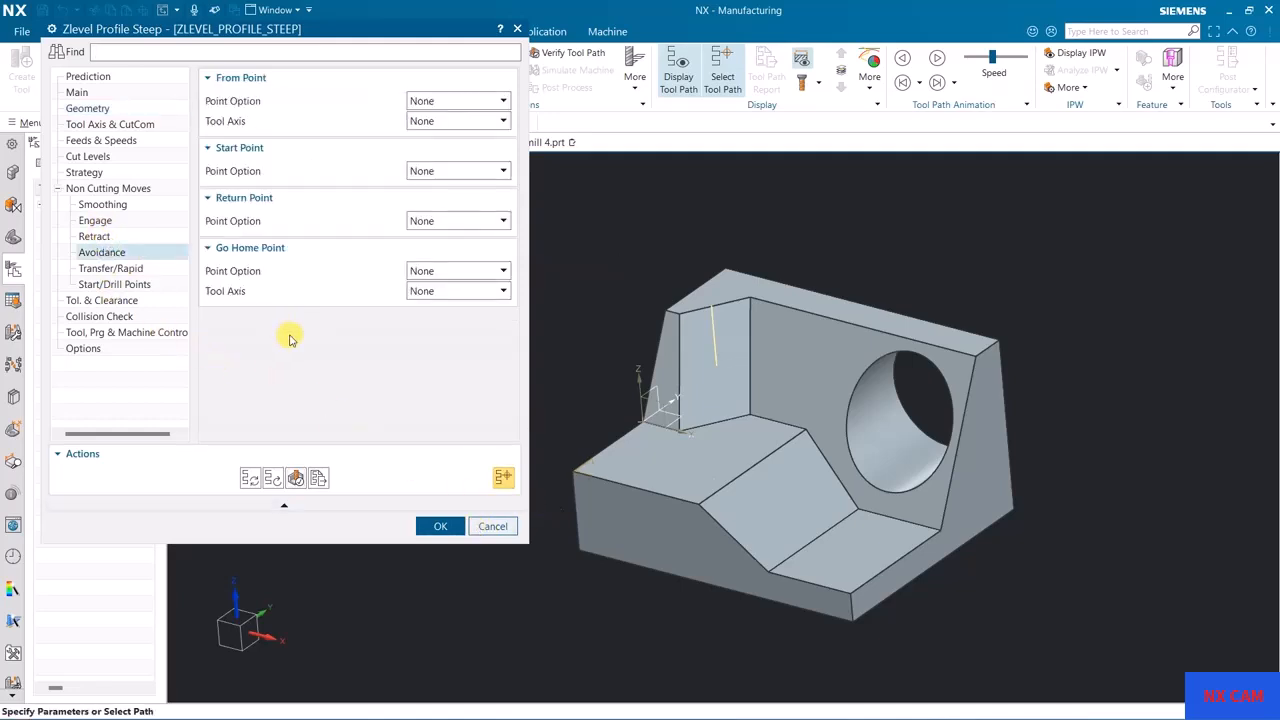
pyautogui.moveTo(778, 397); pyautogui.dragTo(840, 400, button='middle')
pyautogui.click(273, 479)
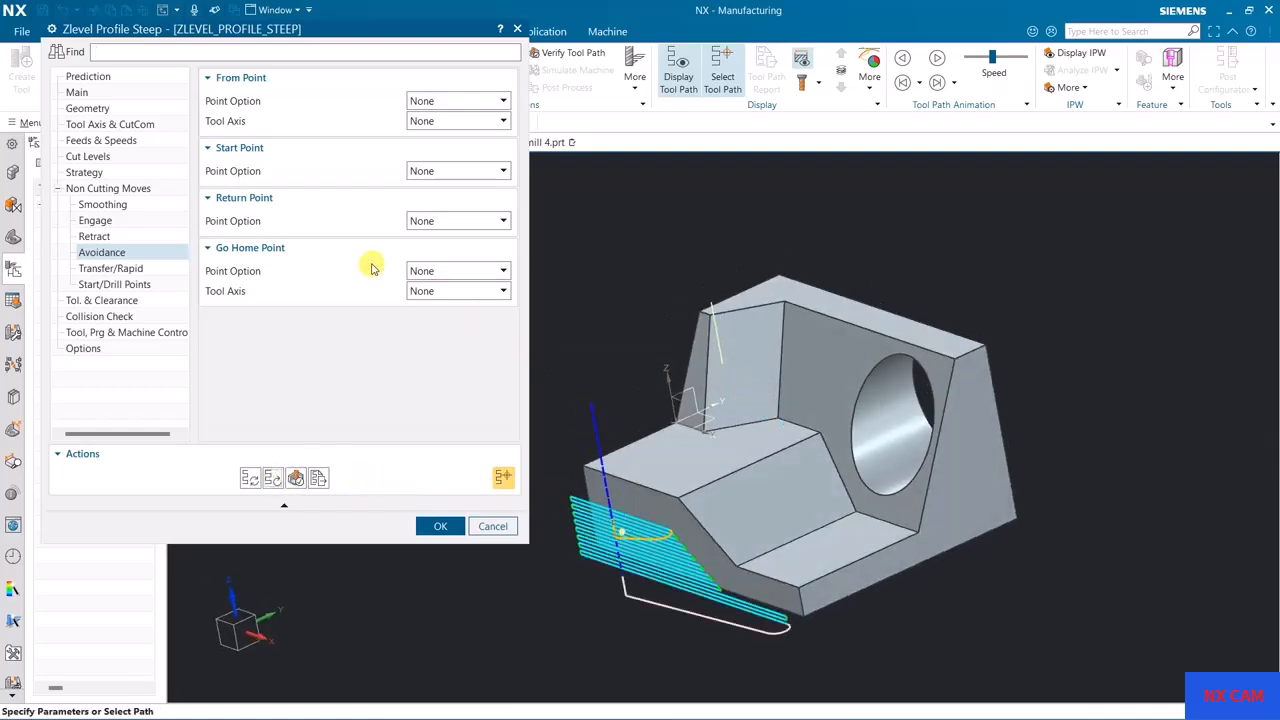
pyautogui.click(435, 101)
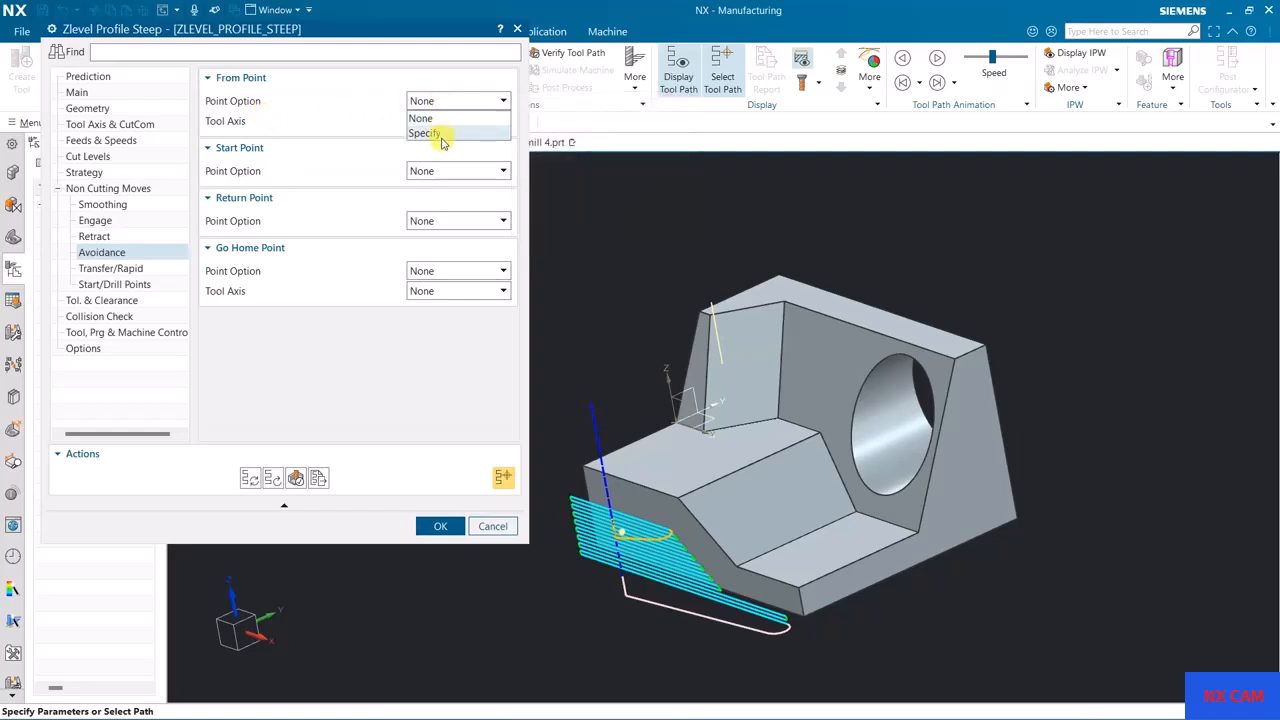
pyautogui.click(442, 131)
pyautogui.click(712, 304)
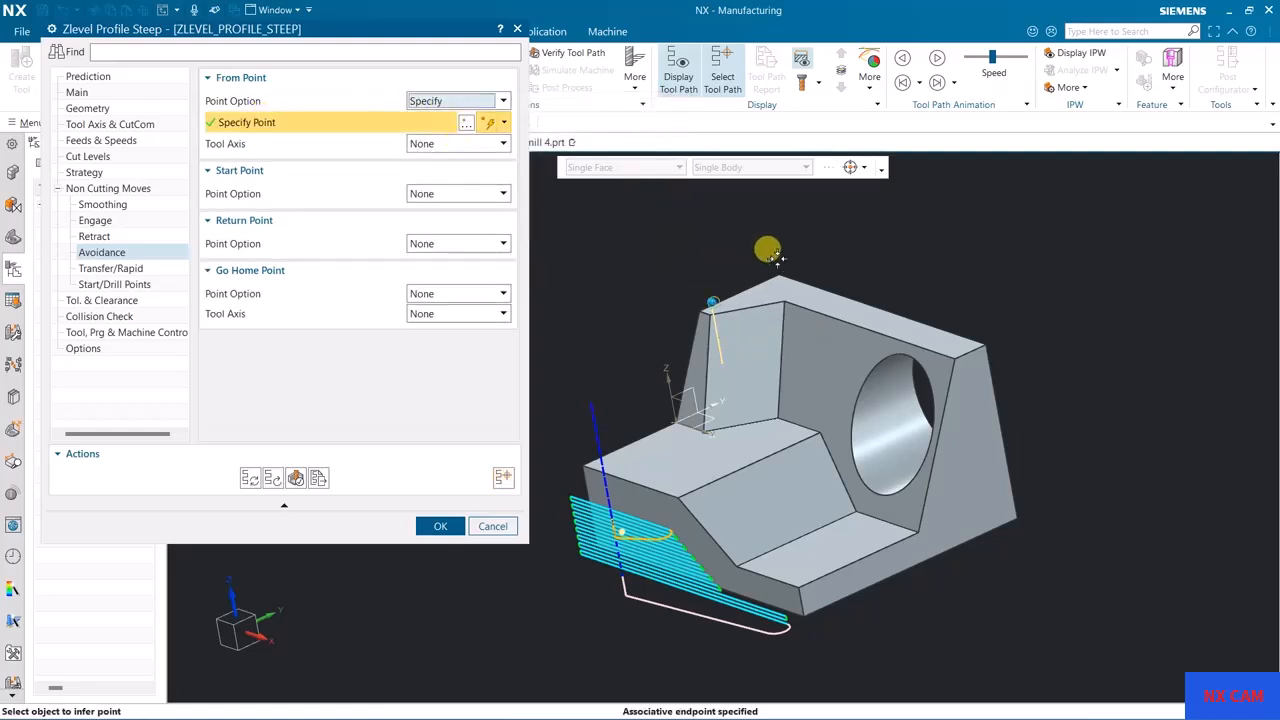
pyautogui.click(254, 479)
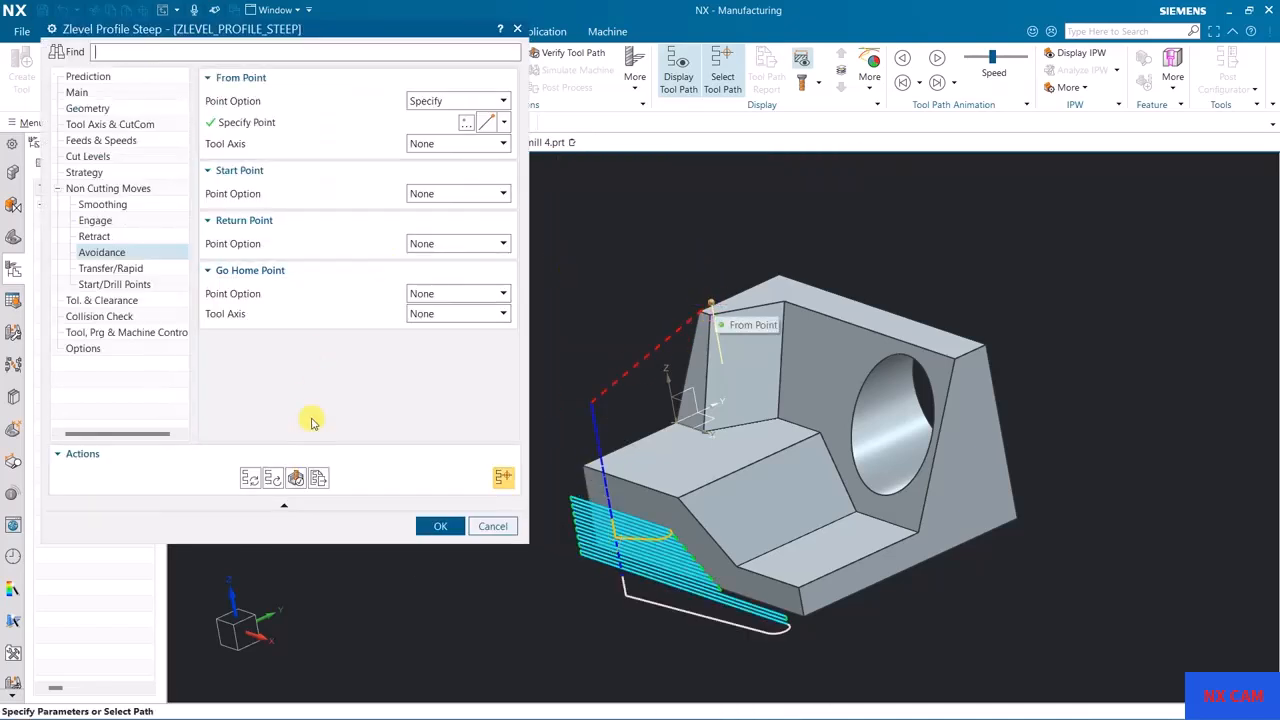
# Step: Play the tool path animation to check the approach from the From Point, and close the visualization
pyautogui.click(296, 477)
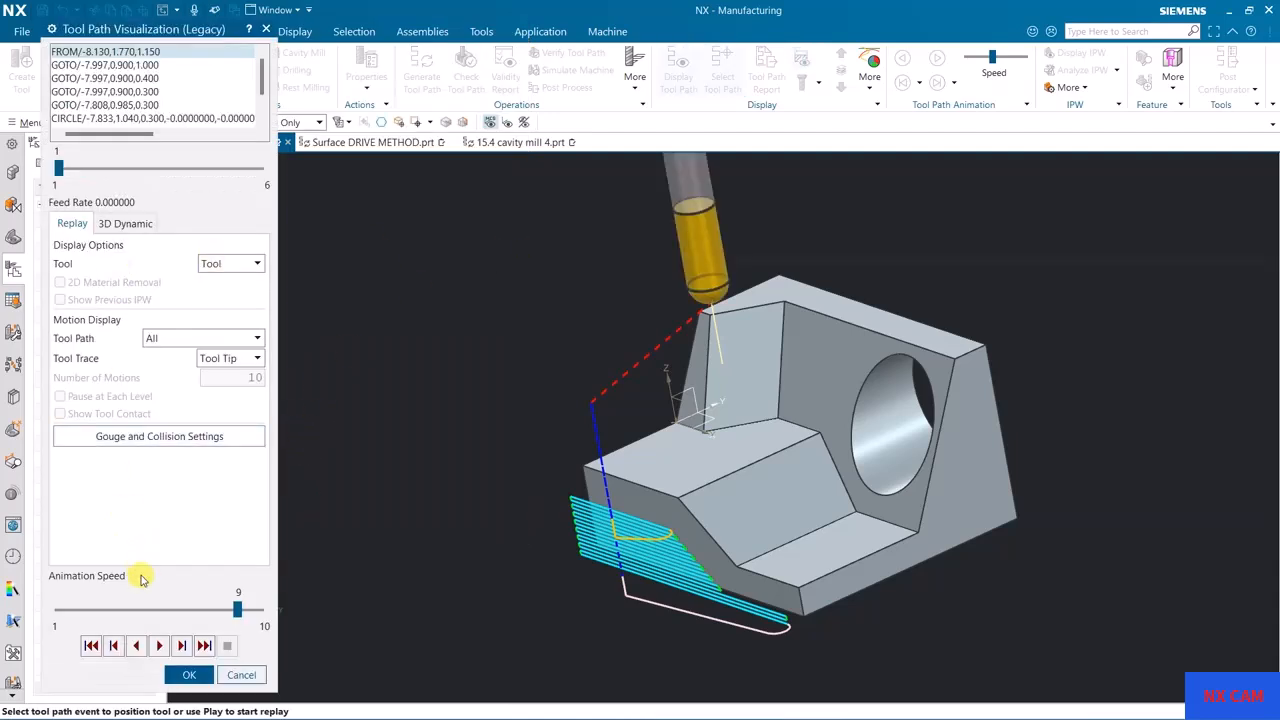
pyautogui.click(159, 646)
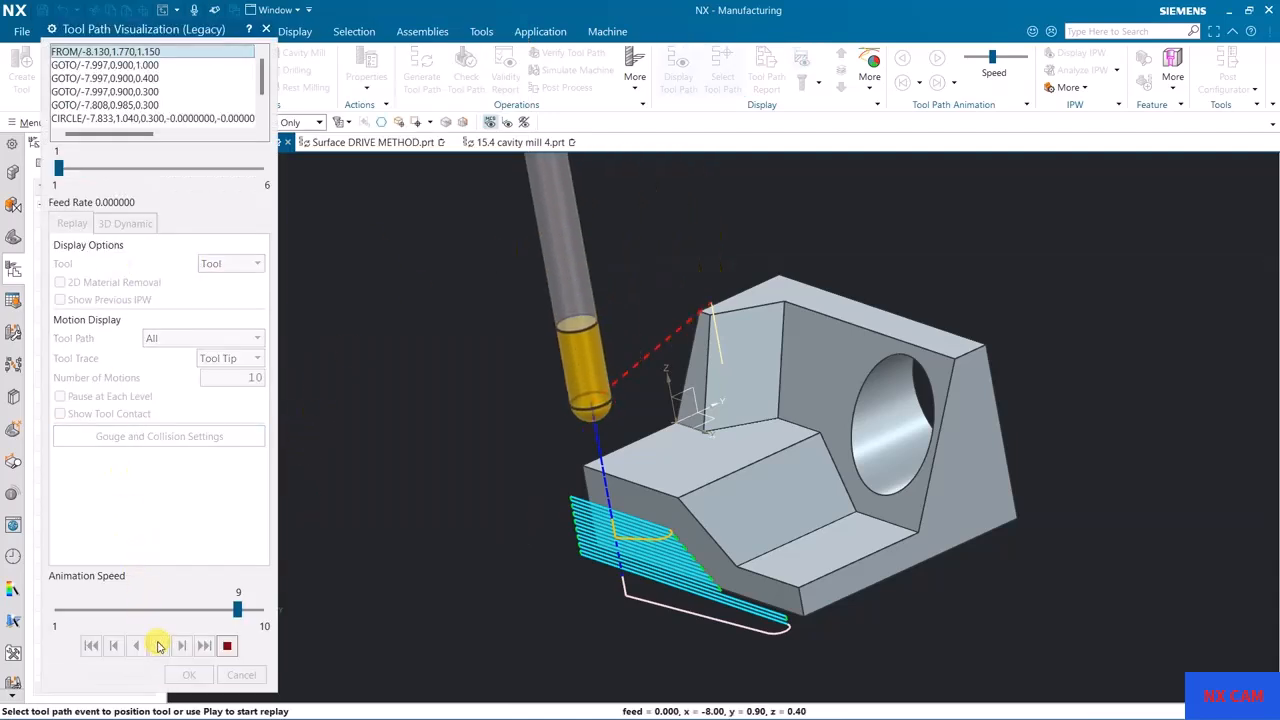
pyautogui.click(227, 648)
pyautogui.click(189, 675)
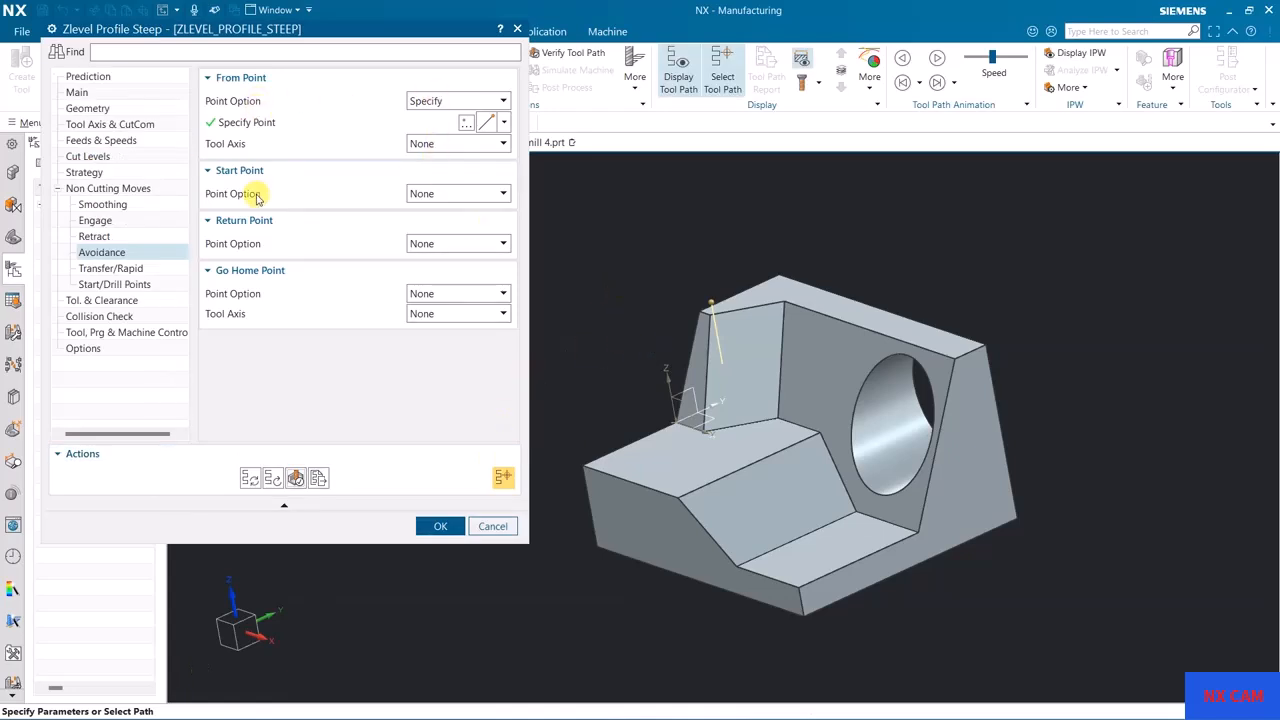
# Step: Specify the avoidance Start Point at the lower end of the vertical line and regenerate the tool path
pyautogui.click(423, 196)
pyautogui.click(428, 222)
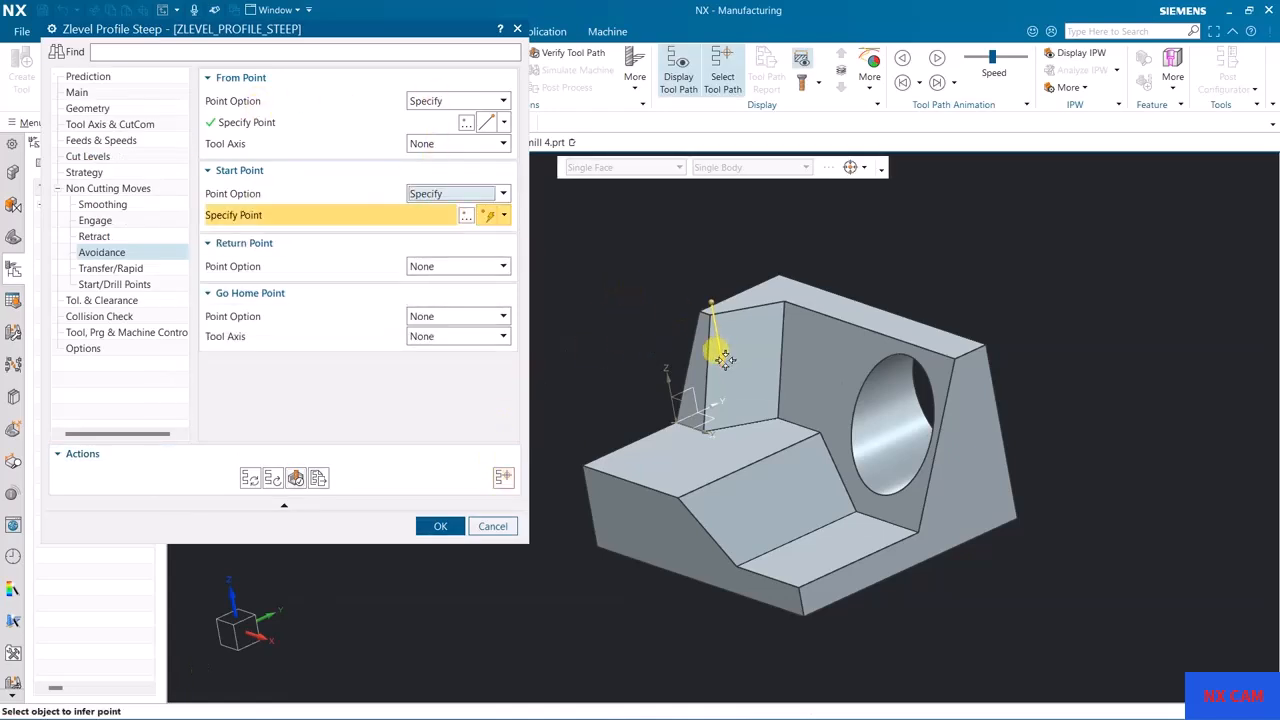
pyautogui.click(722, 358)
pyautogui.click(249, 478)
pyautogui.middleClick(529, 372)
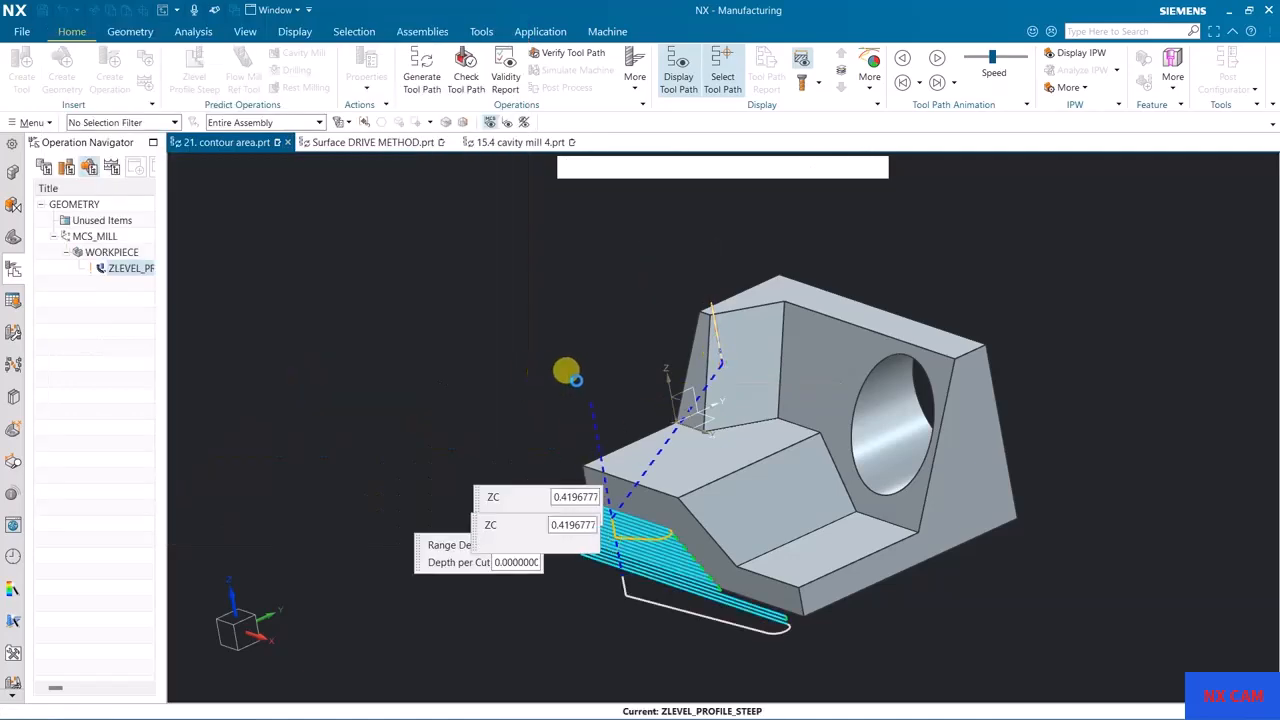
pyautogui.scroll(3, 595, 451)
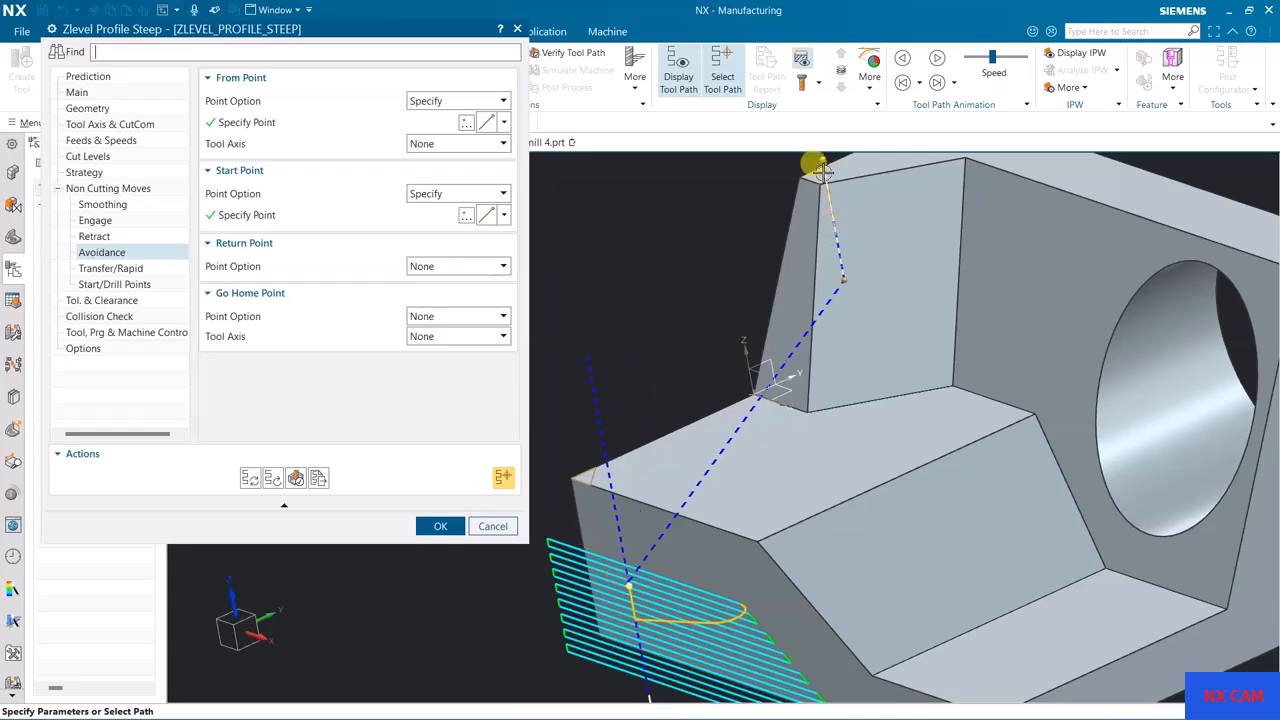
pyautogui.moveTo(612, 465); pyautogui.dragTo(597, 357, button='middle')
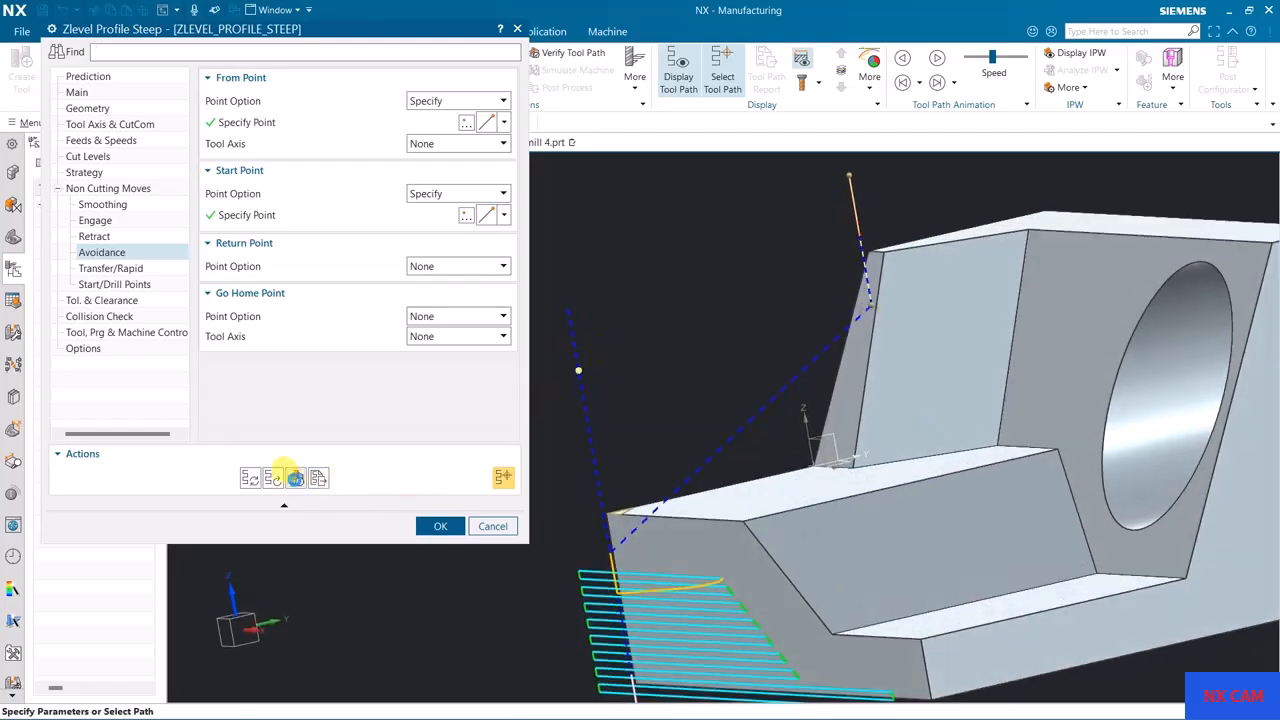
# Step: Animate the tool path to examine the approach move through the Start Point, and close the visualization
pyautogui.click(295, 479)
pyautogui.click(158, 645)
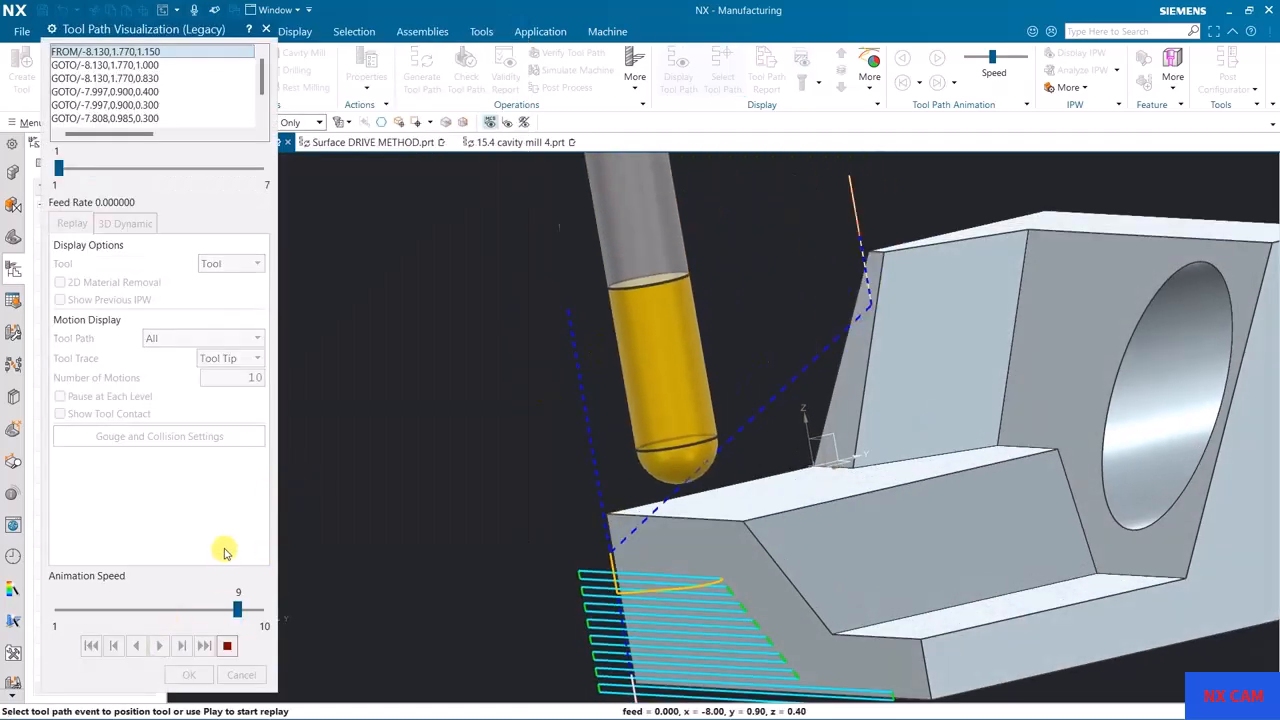
pyautogui.moveTo(486, 511); pyautogui.dragTo(540, 450, button='middle')
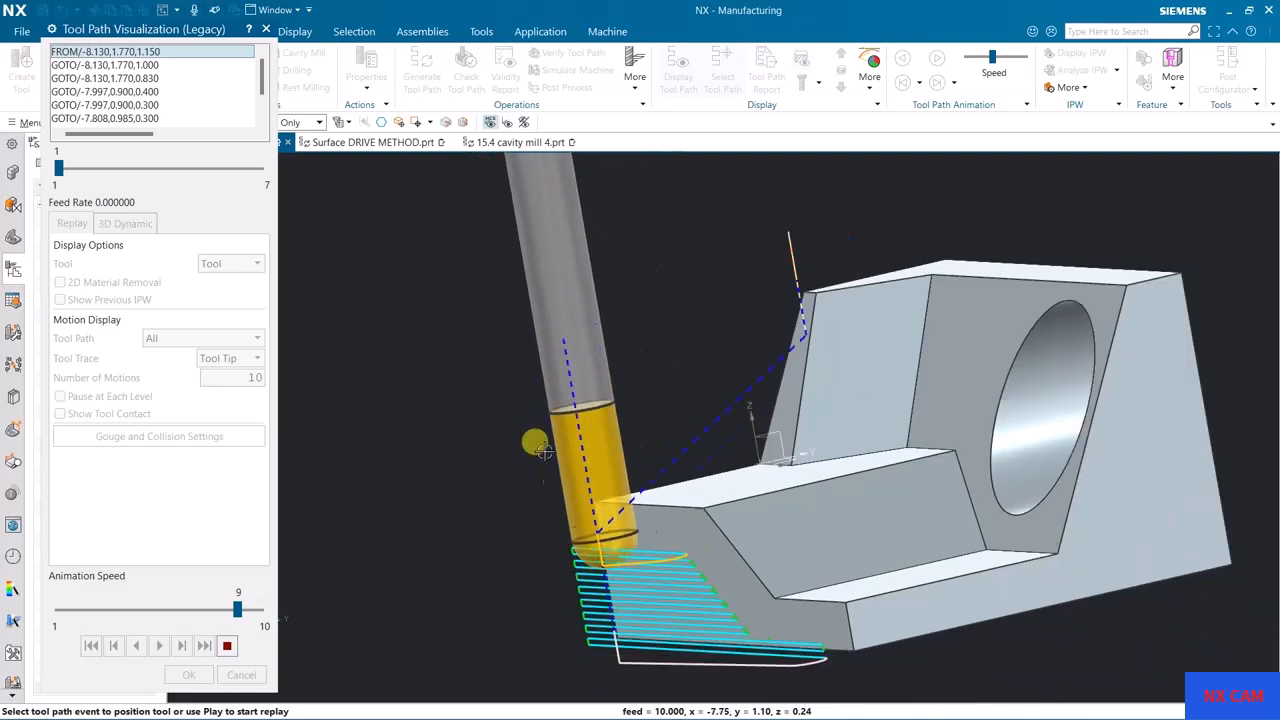
pyautogui.scroll(-1, 540, 450)
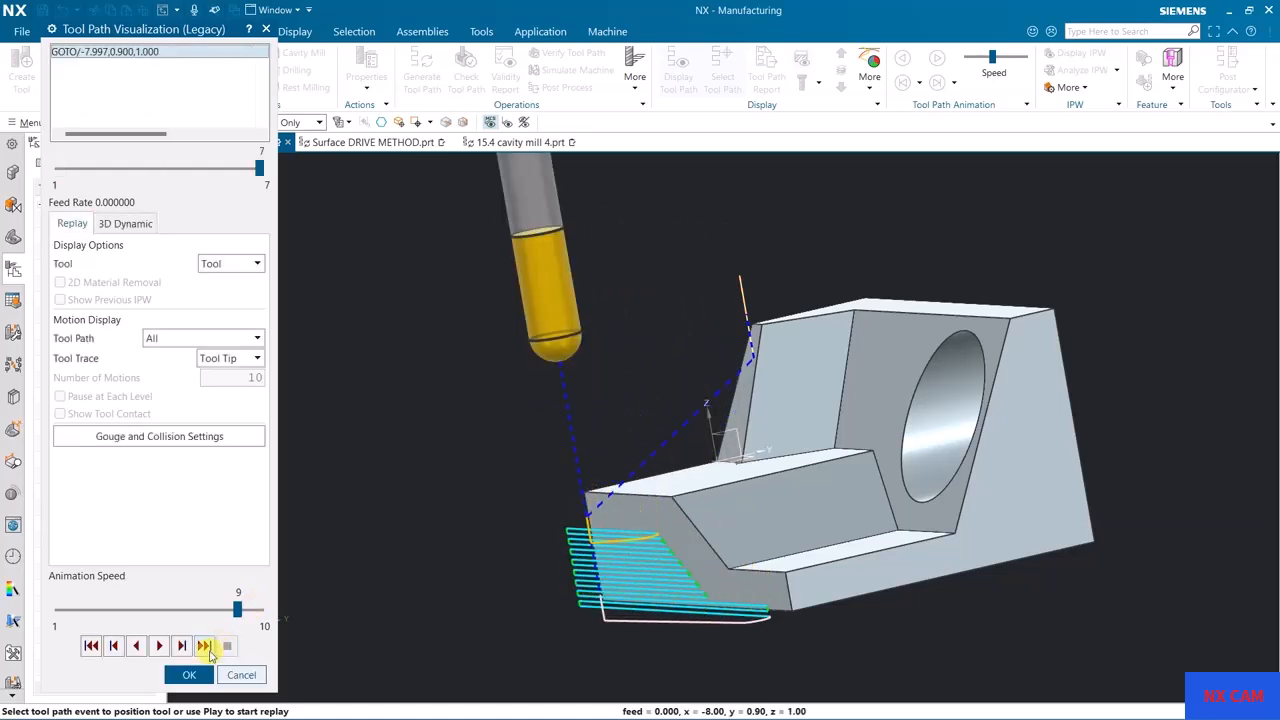
pyautogui.click(189, 674)
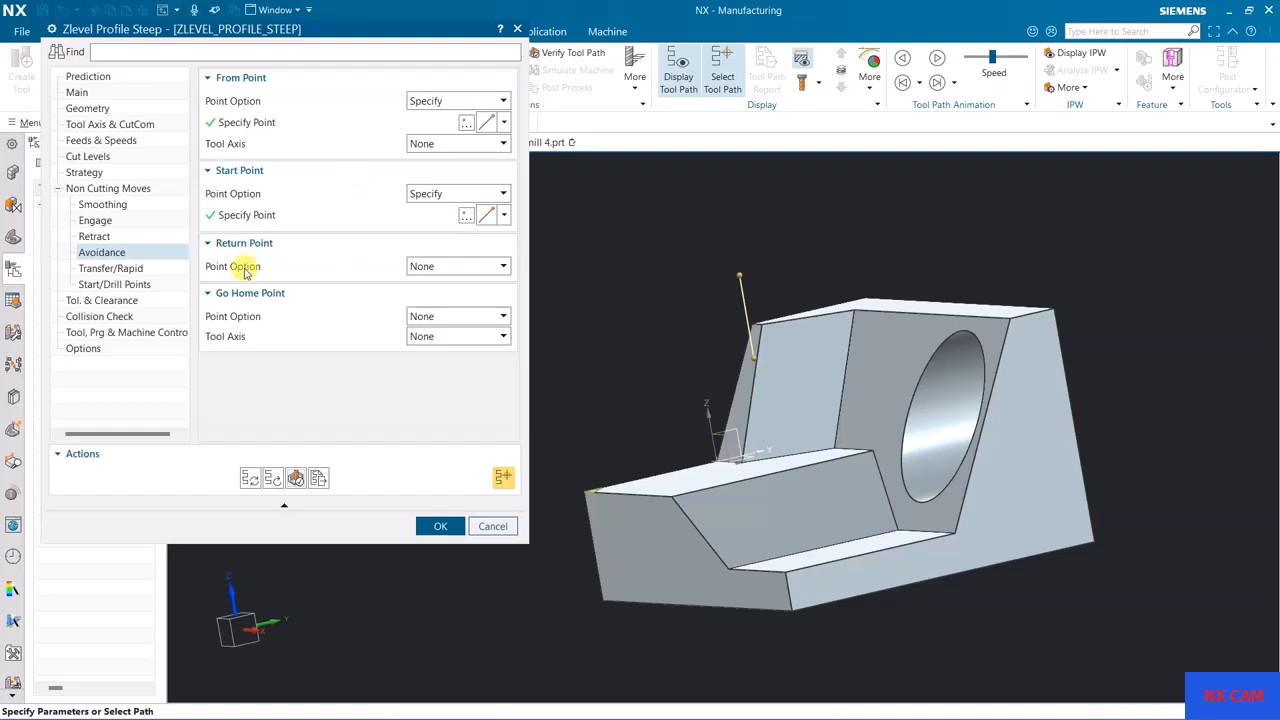
# Step: Specify an avoidance Return Point on the vertical line and regenerate the tool path
pyautogui.click(438, 266)
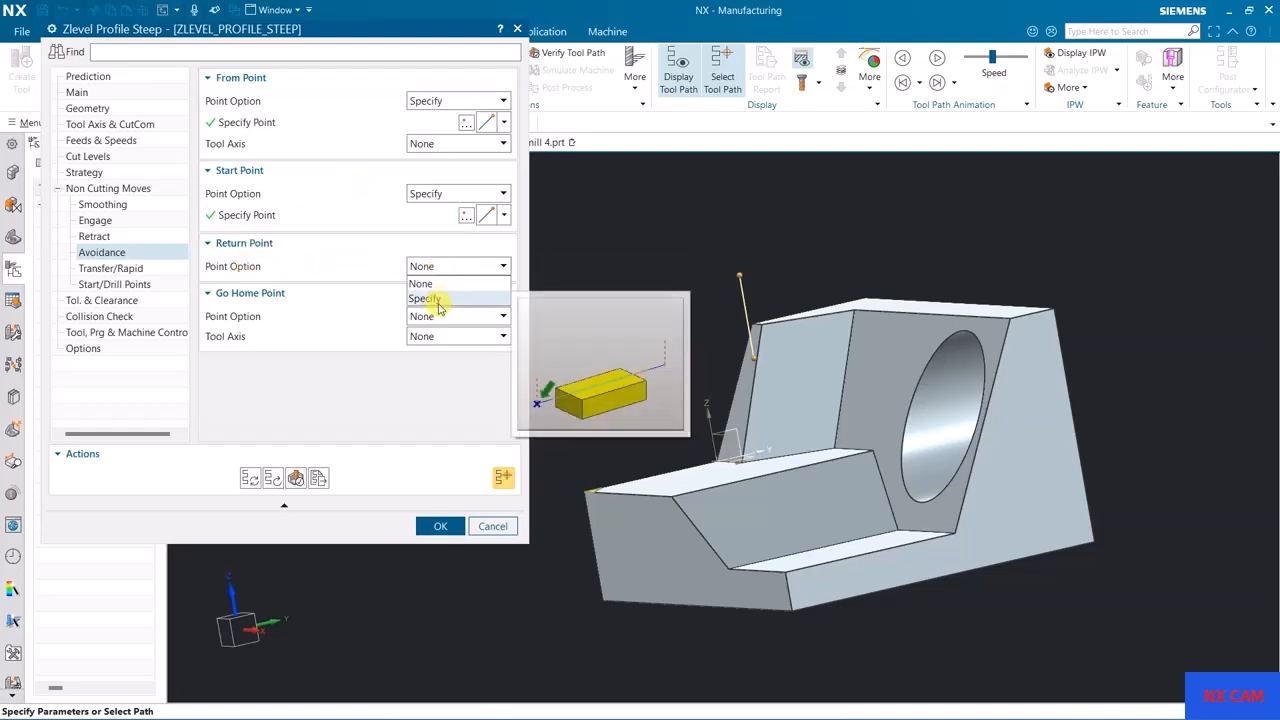
pyautogui.click(438, 300)
pyautogui.moveTo(674, 340); pyautogui.dragTo(663, 351, button='middle')
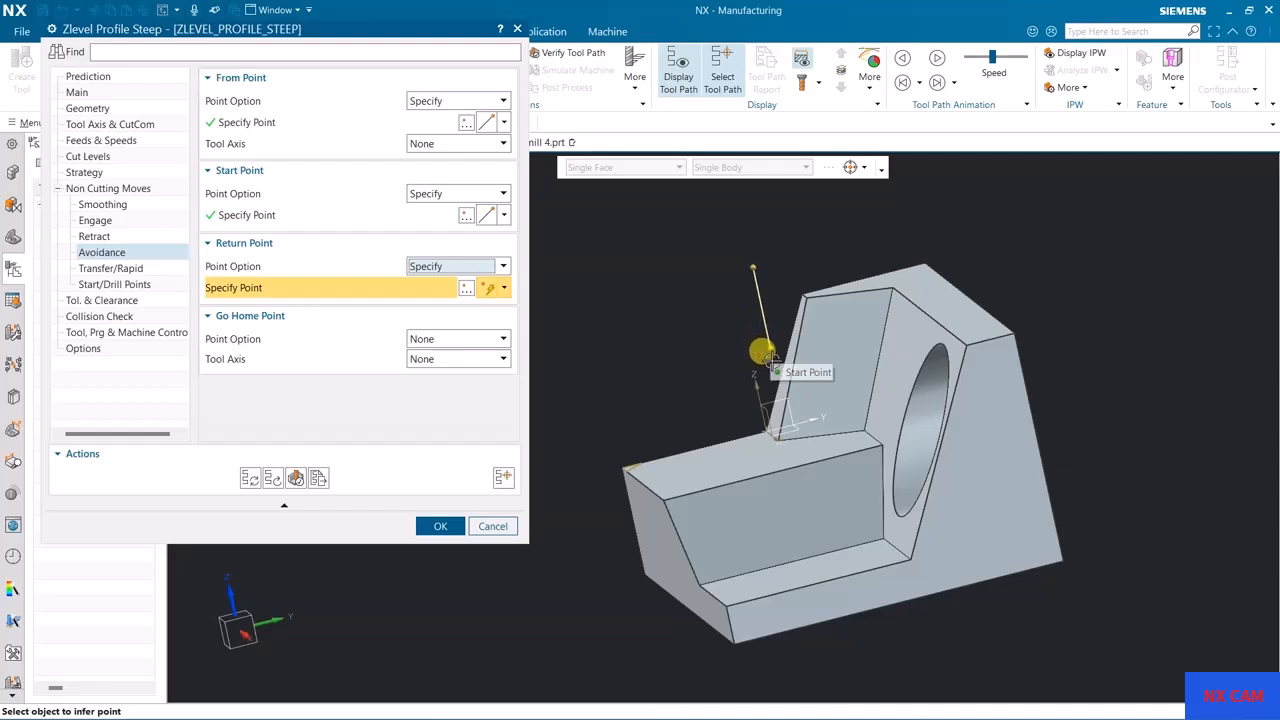
pyautogui.click(760, 313)
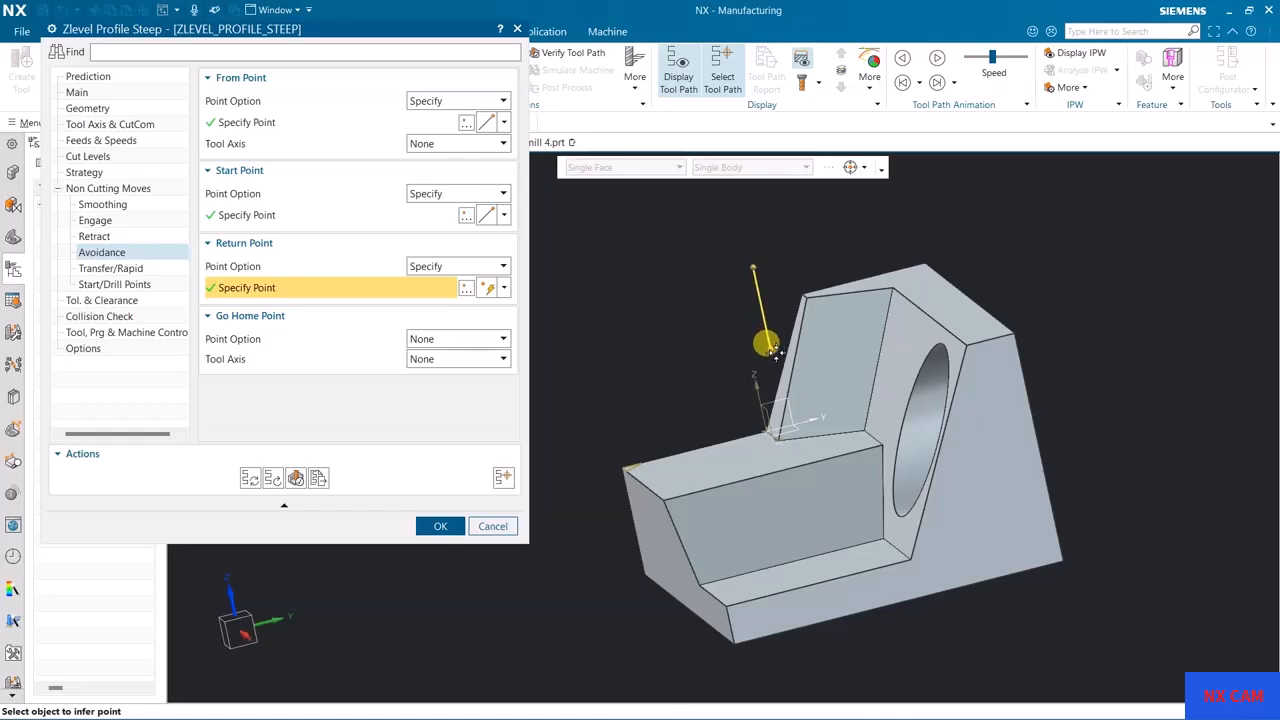
pyautogui.click(247, 481)
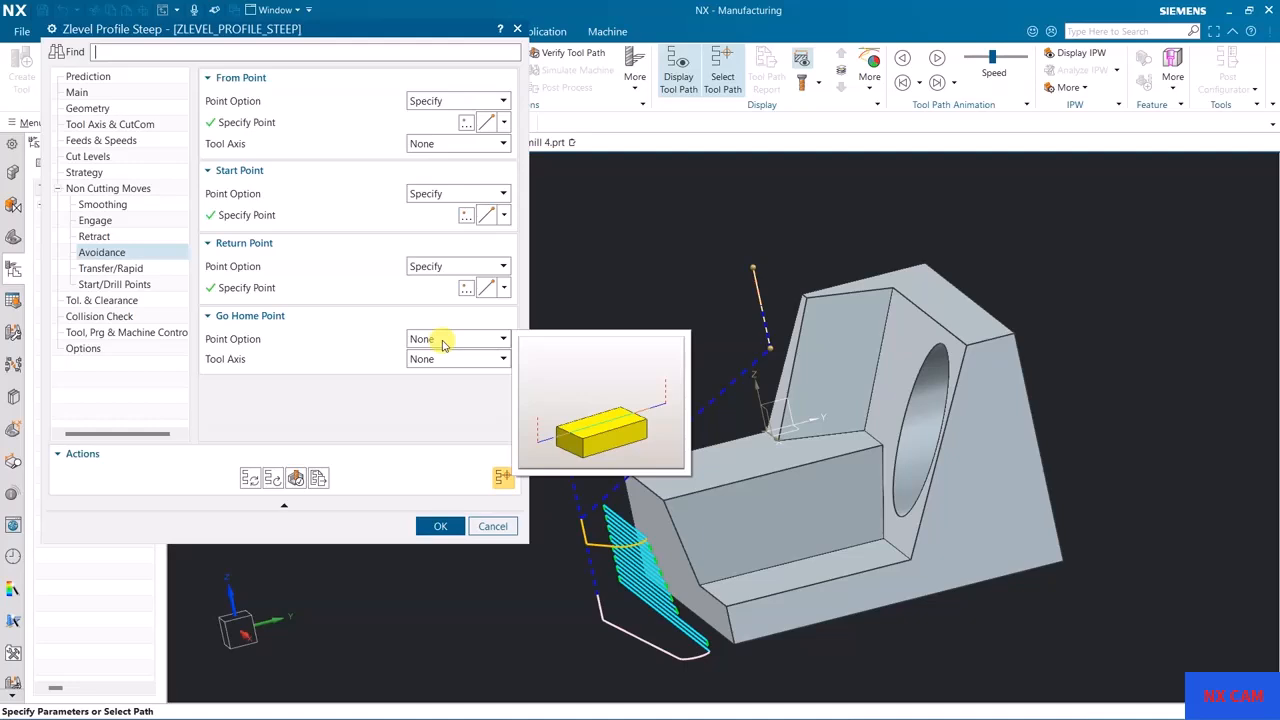
# Step: Animate the tool path to check the departure move with the Return Point specified, and close the visualization
pyautogui.click(295, 479)
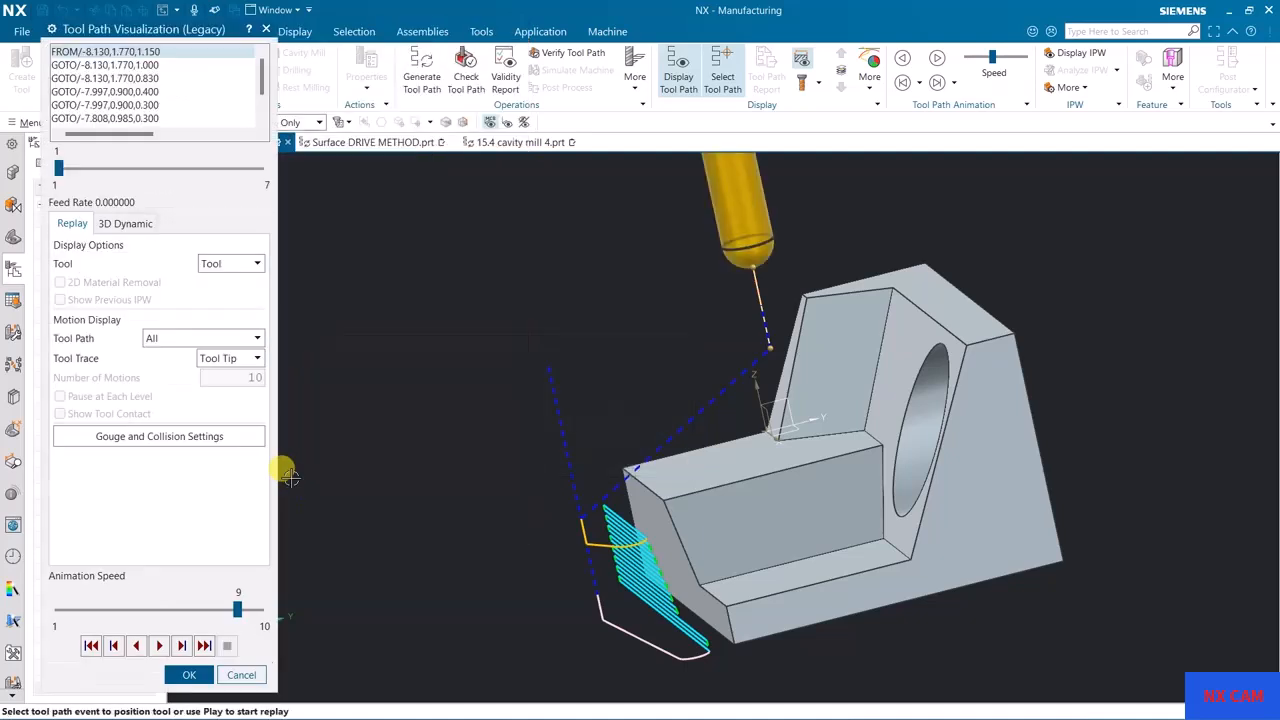
pyautogui.click(160, 646)
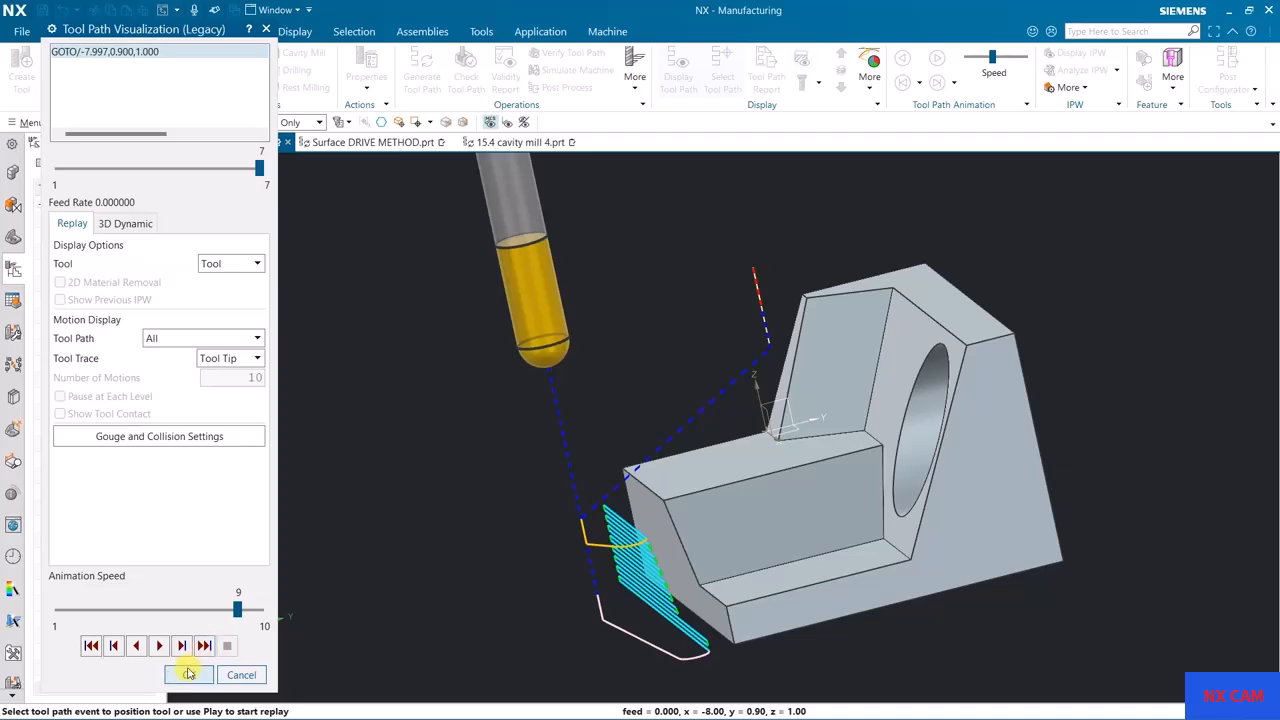
pyautogui.click(189, 674)
# Step: Set the Go Home Point to Same as From, keep the Return Point as Specify, and regenerate the tool path
pyautogui.click(446, 341)
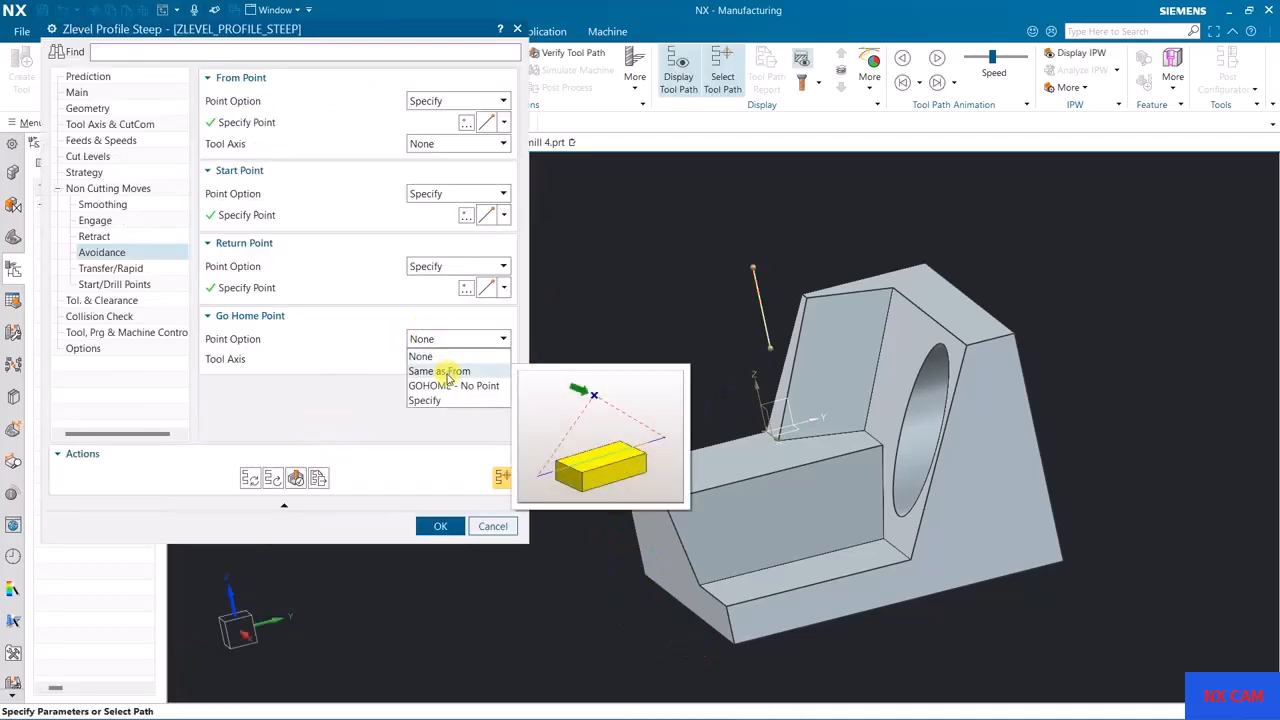
pyautogui.click(448, 372)
pyautogui.click(443, 266)
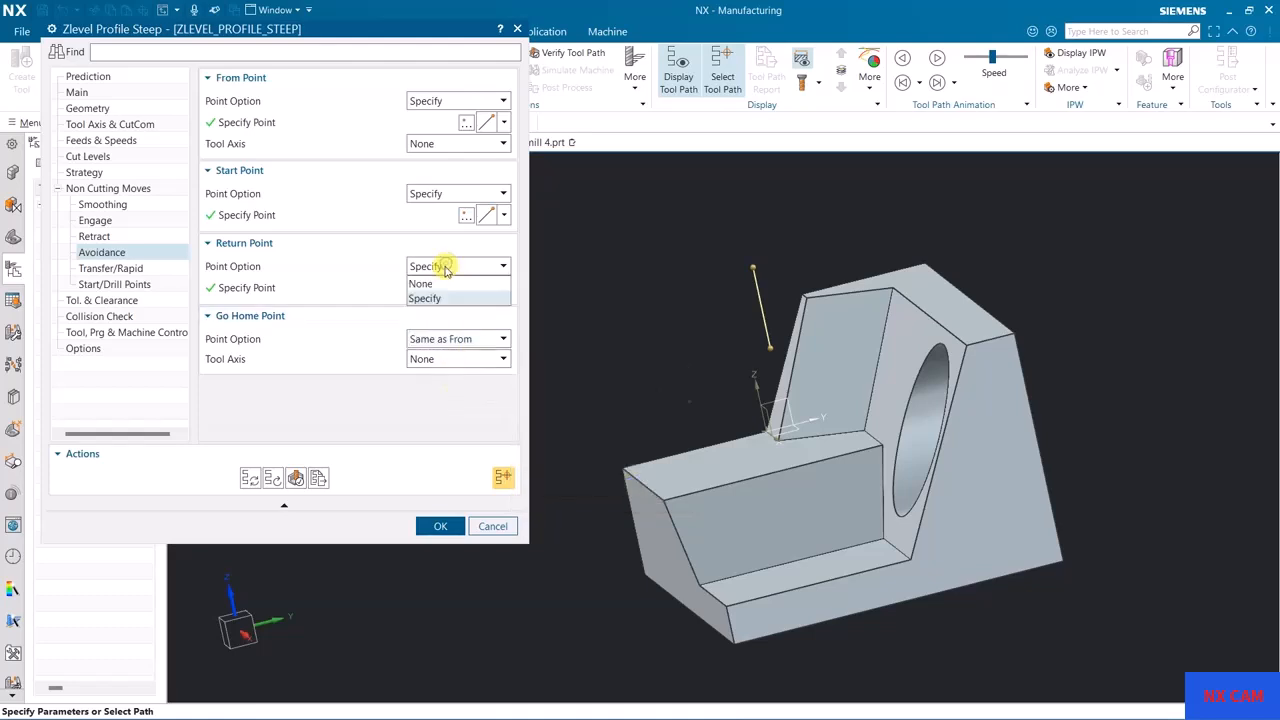
pyautogui.click(425, 298)
pyautogui.click(250, 478)
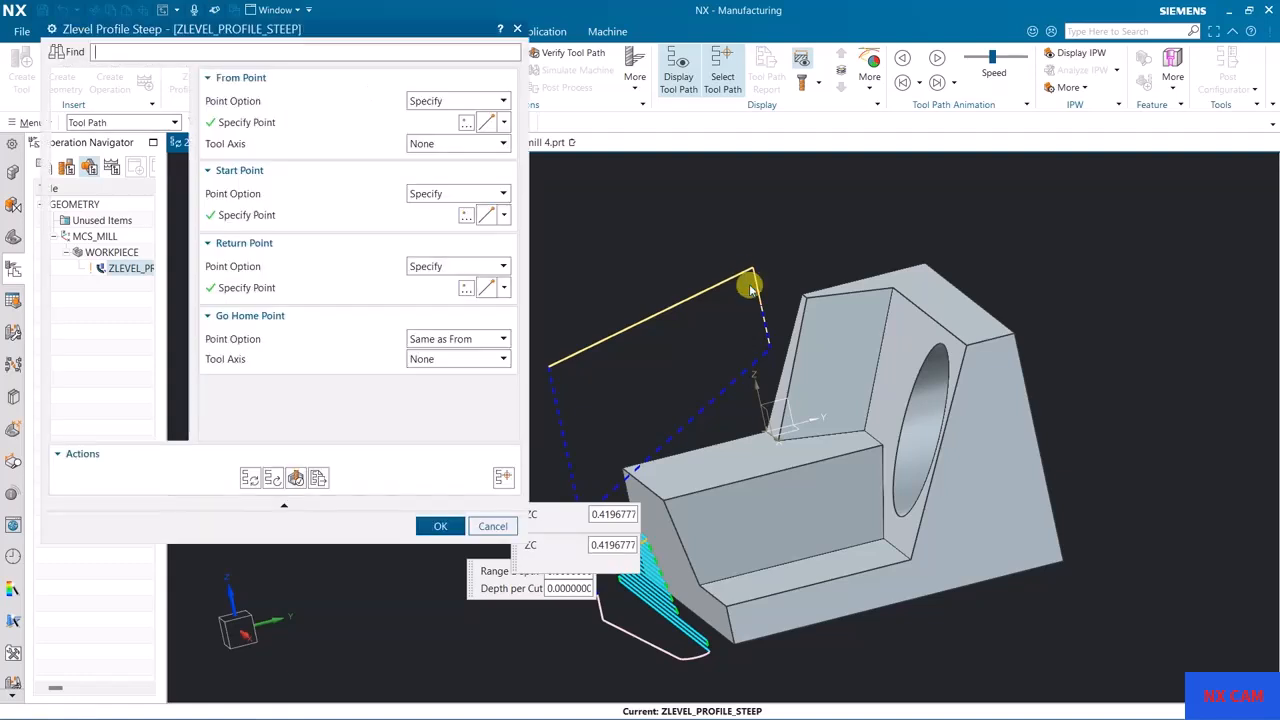
# Step: Animate the tool path and inspect the move back to the Go Home Point
pyautogui.click(296, 479)
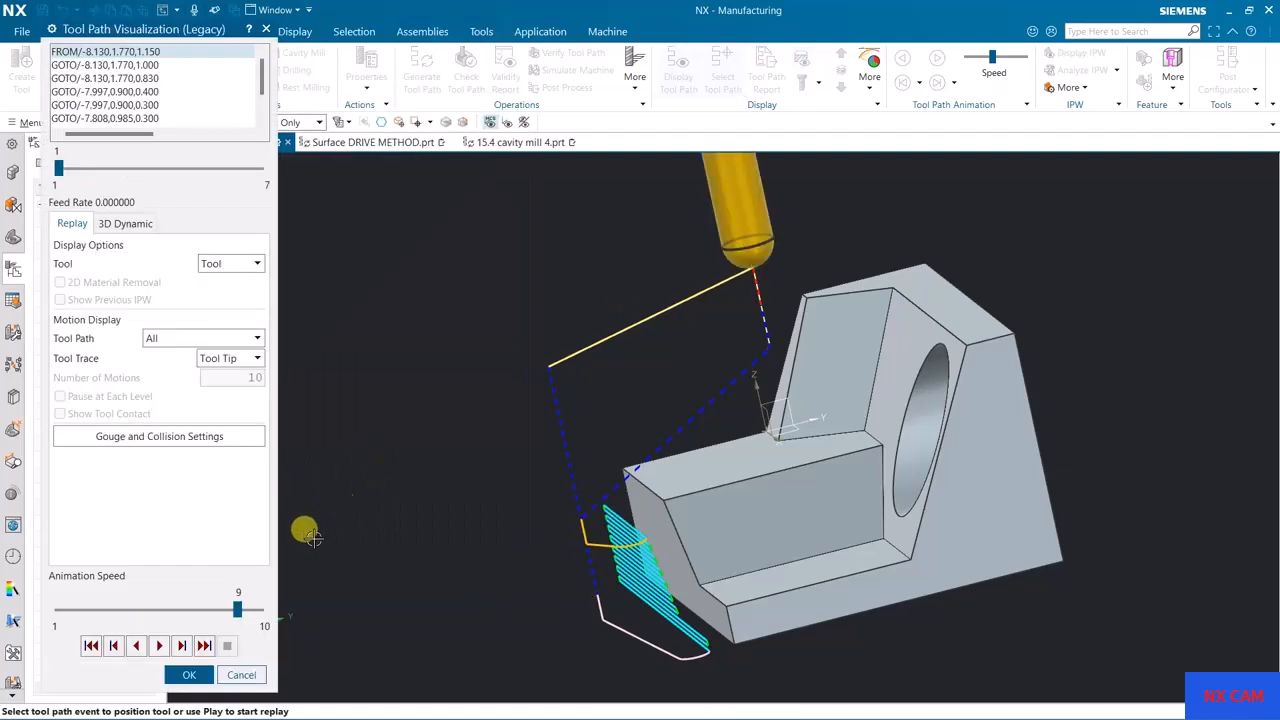
pyautogui.click(161, 645)
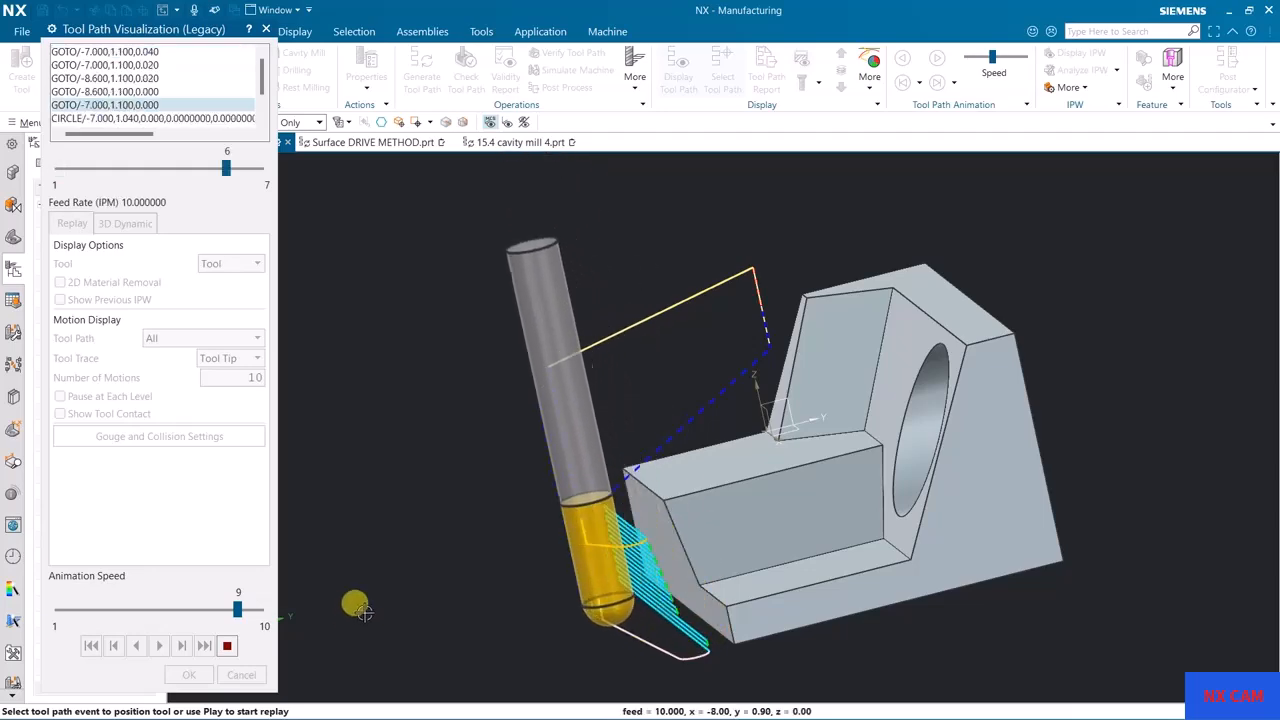
pyautogui.moveTo(600, 453); pyautogui.dragTo(827, 367, button='middle')
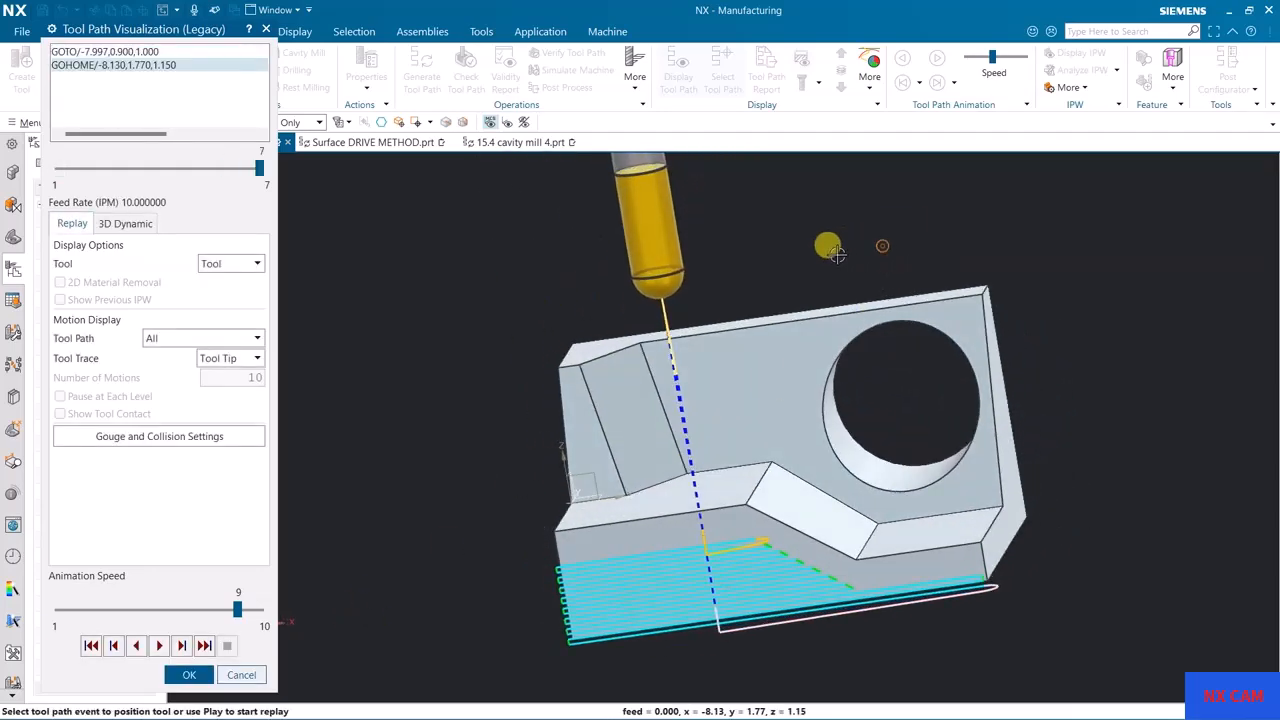